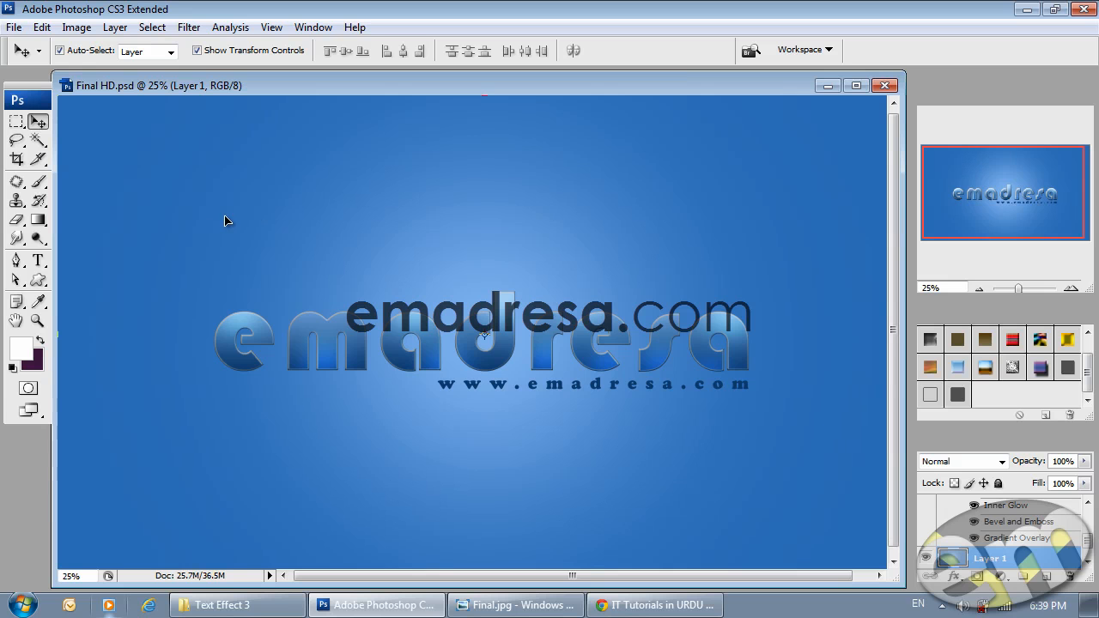
Browse the photoshopinurdu YouTube channel and the Facebook group, then go back to Final HD.psd in Photoshop
click(646, 603)
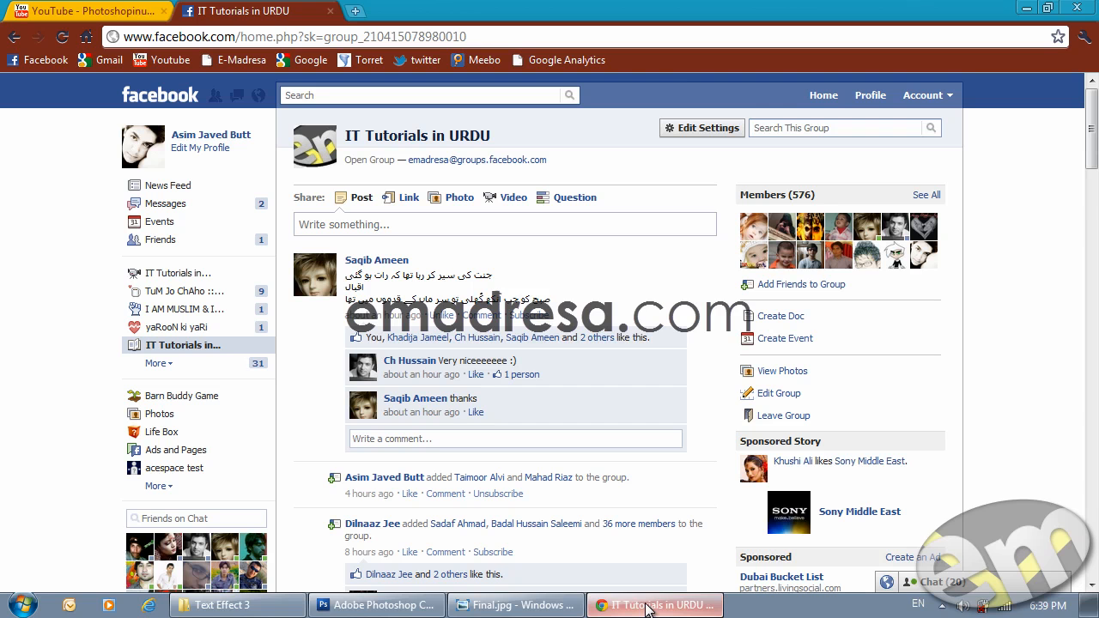
click(80, 9)
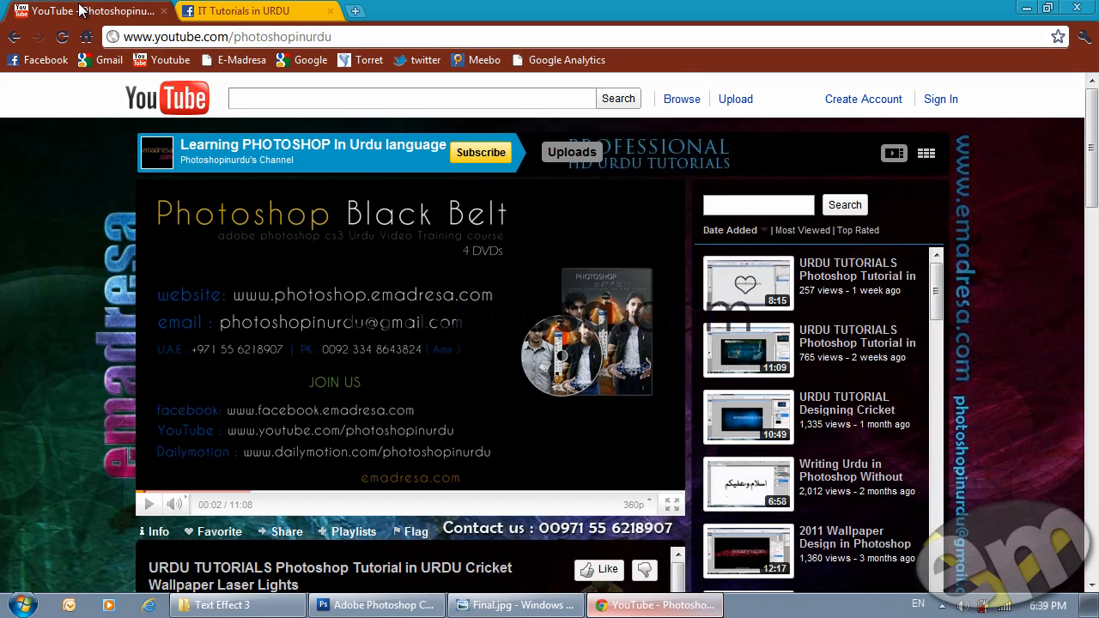
mouse_move(1095, 129)
mouse_down()
mouse_move(1096, 278)
mouse_move(1087, 112)
mouse_up()
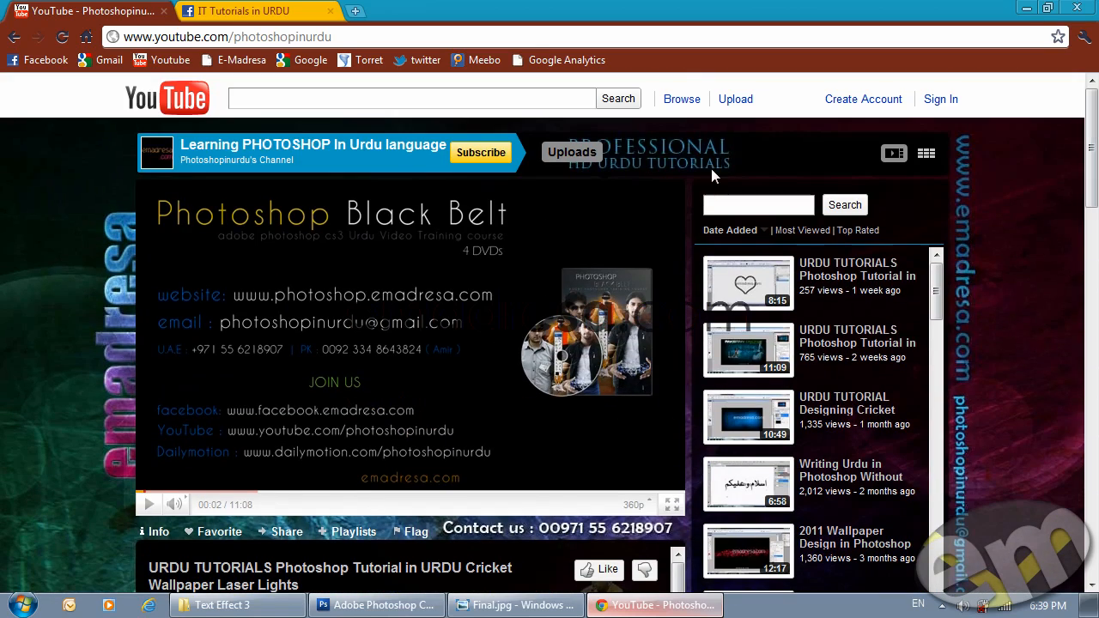
click(229, 18)
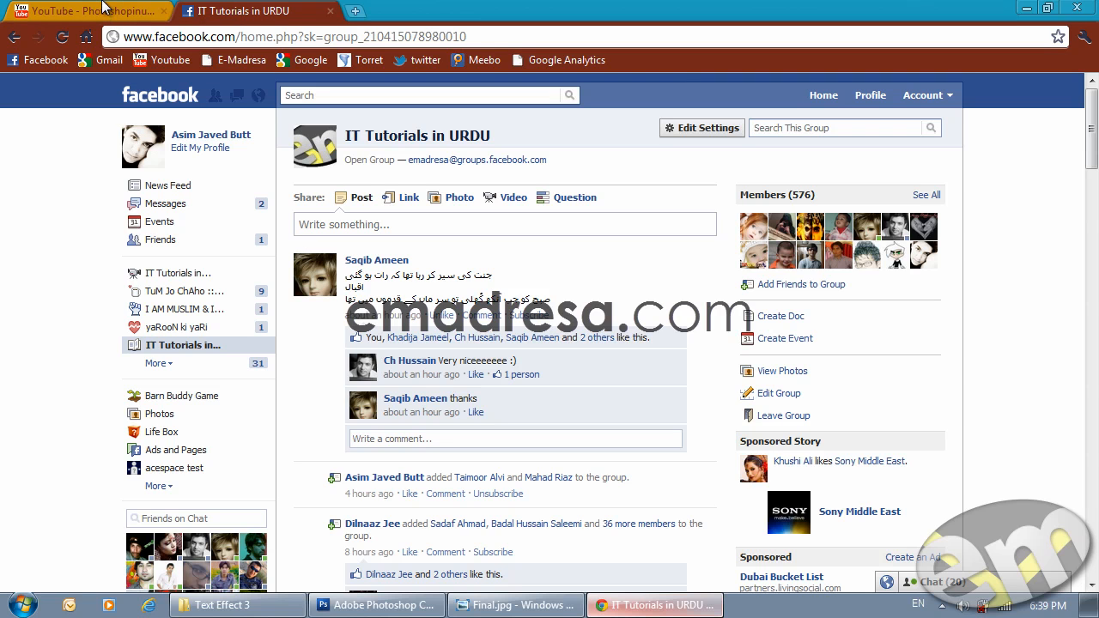
click(347, 607)
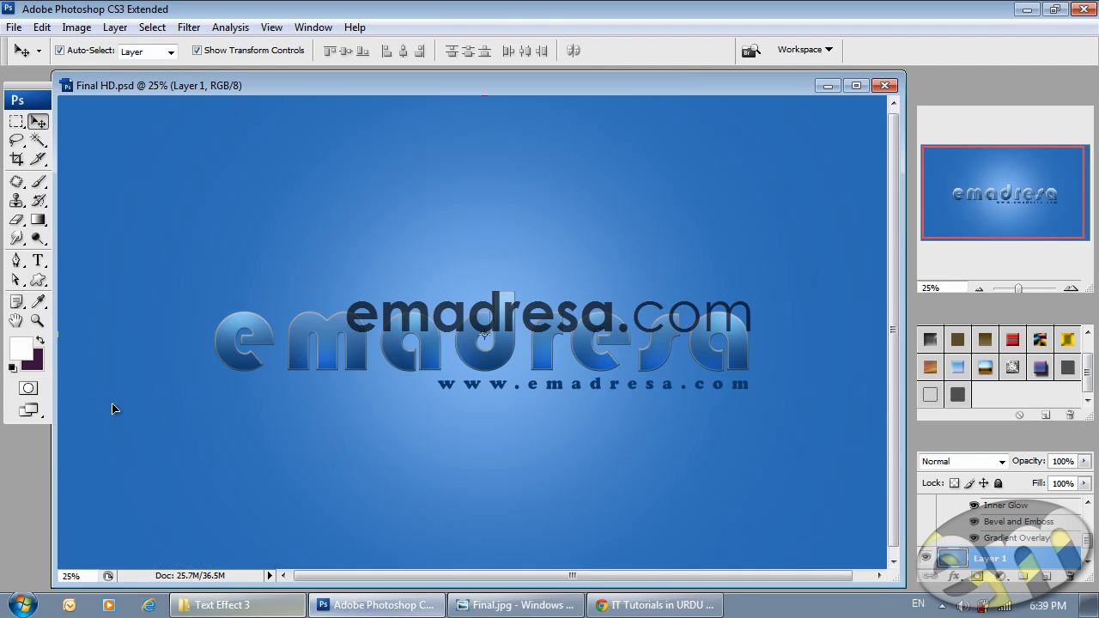
Zoom the emadresa lettering to Actual Pixels and pan across the letters
click(38, 321)
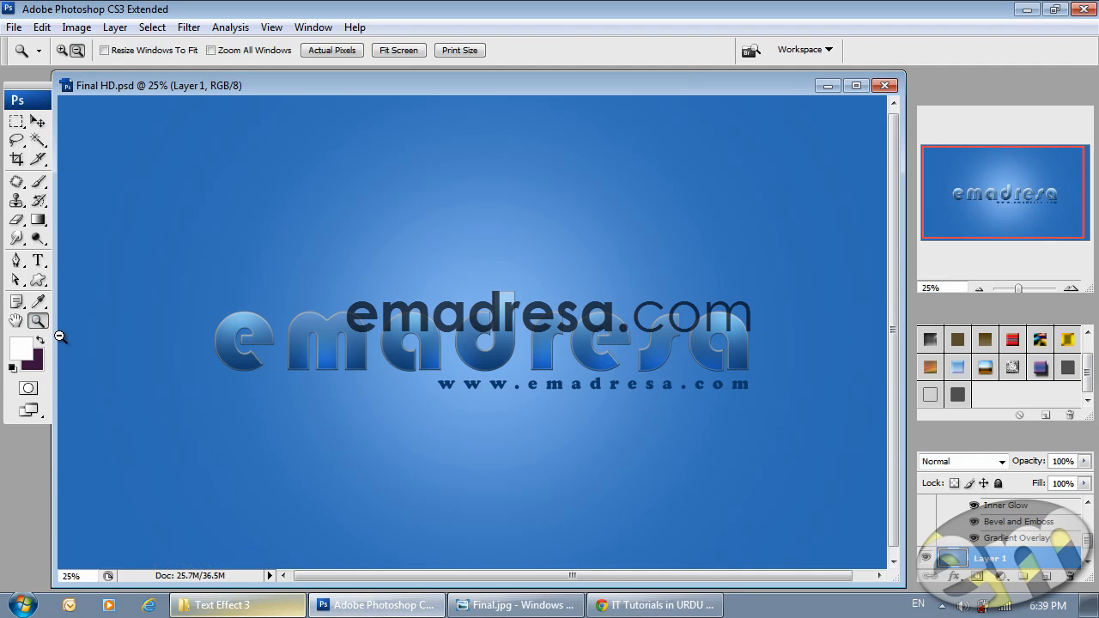
click(323, 53)
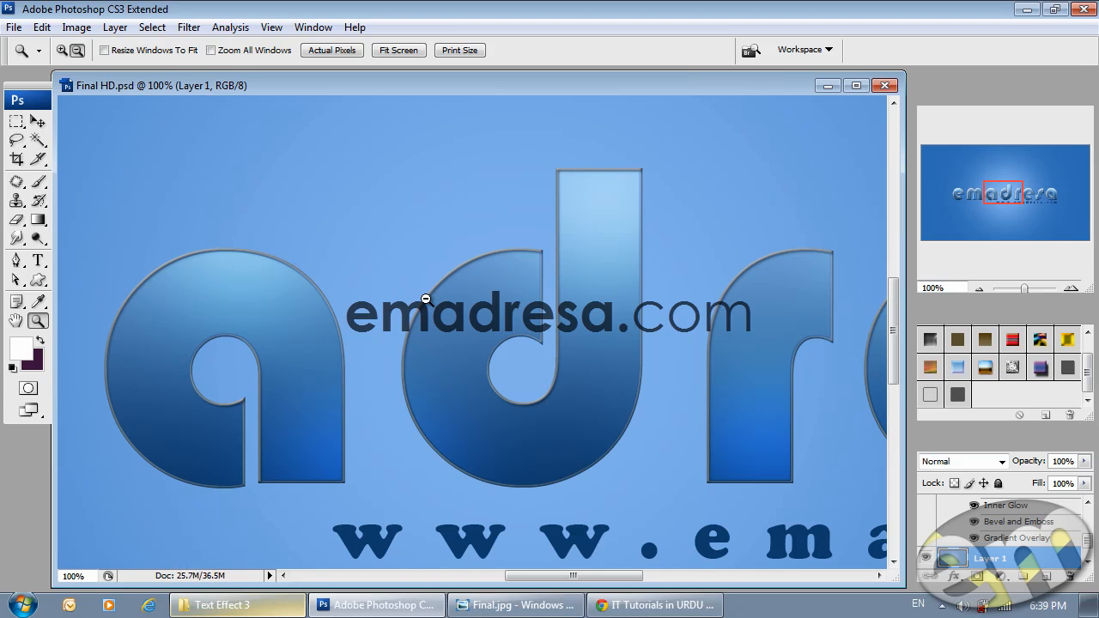
drag(562, 574, 588, 592)
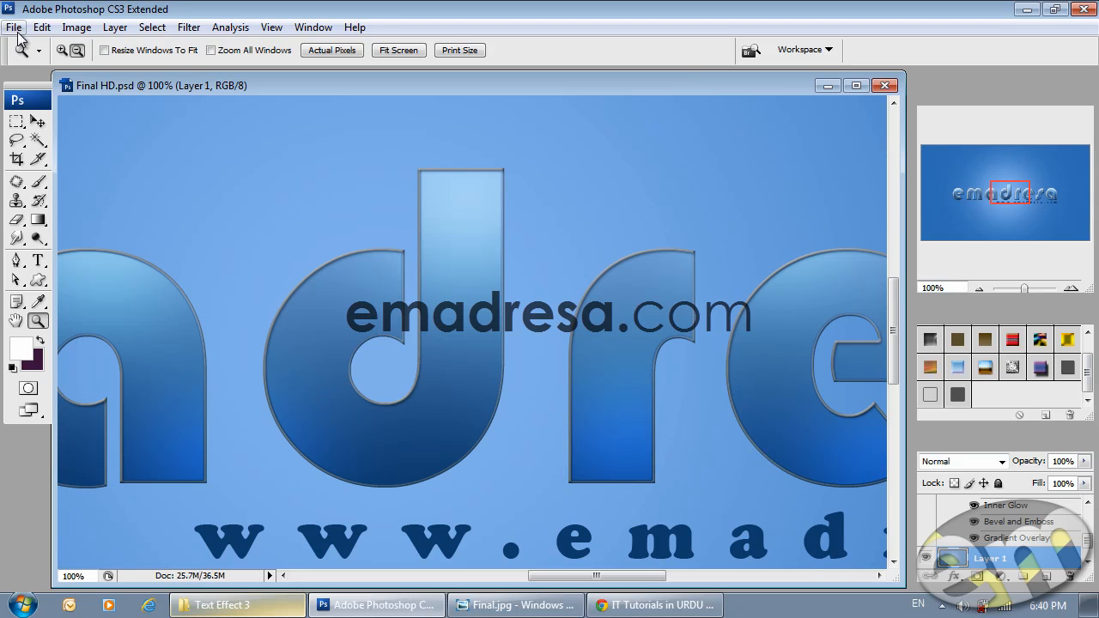
In the Text Effect 3 folder, check the details of color1.jpg, color2.jpg, Final.psd and Final HD.psd
click(266, 603)
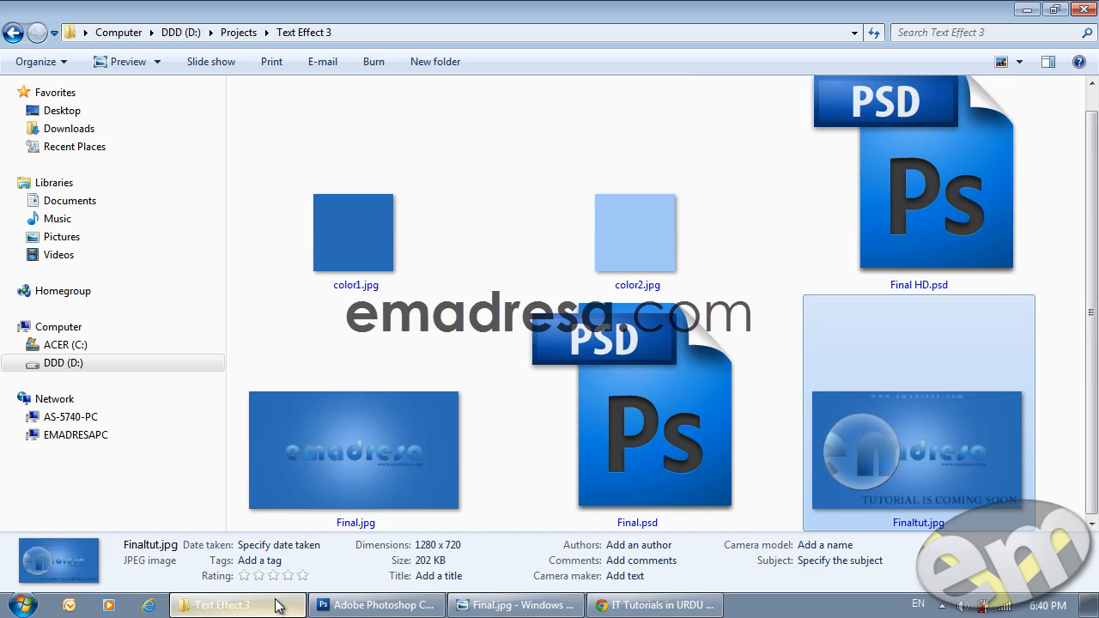
click(365, 214)
click(586, 263)
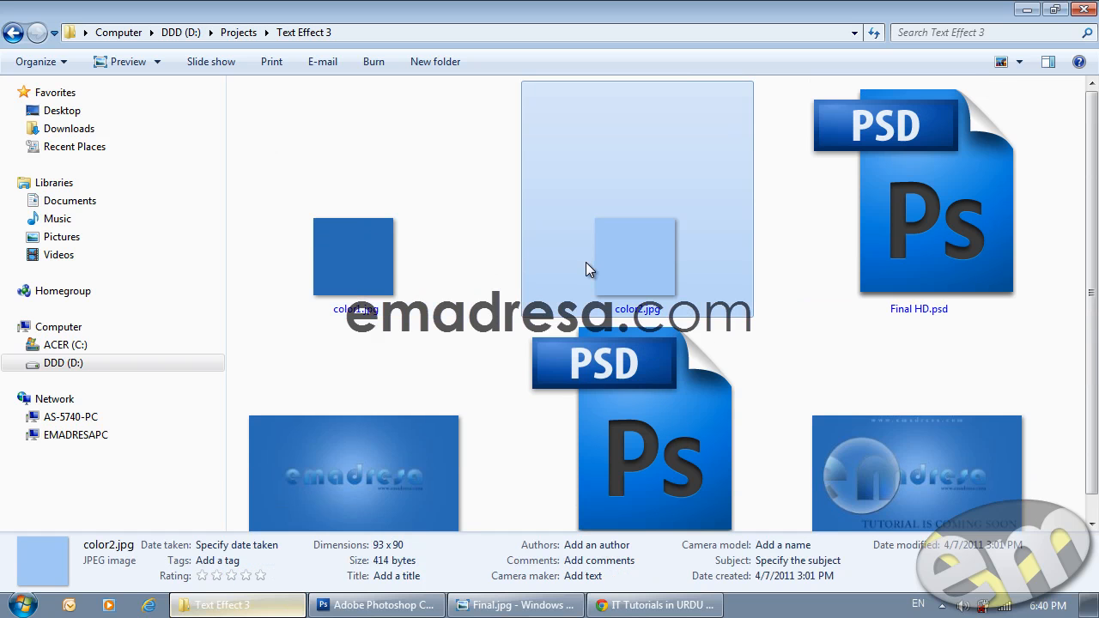
scroll(601, 343, down, 1)
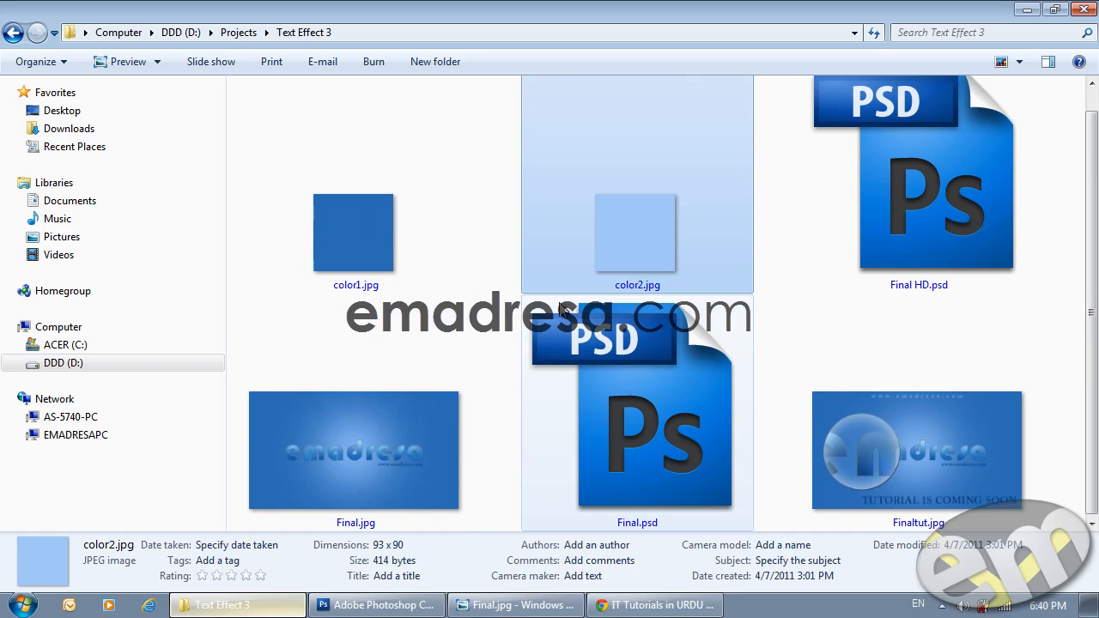
click(608, 386)
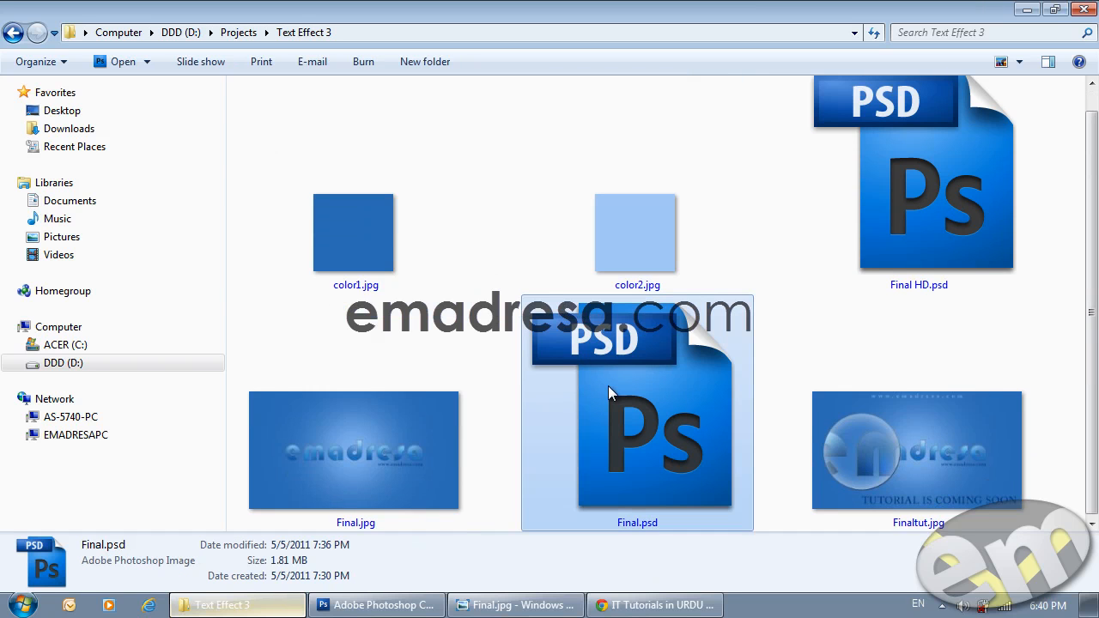
click(870, 199)
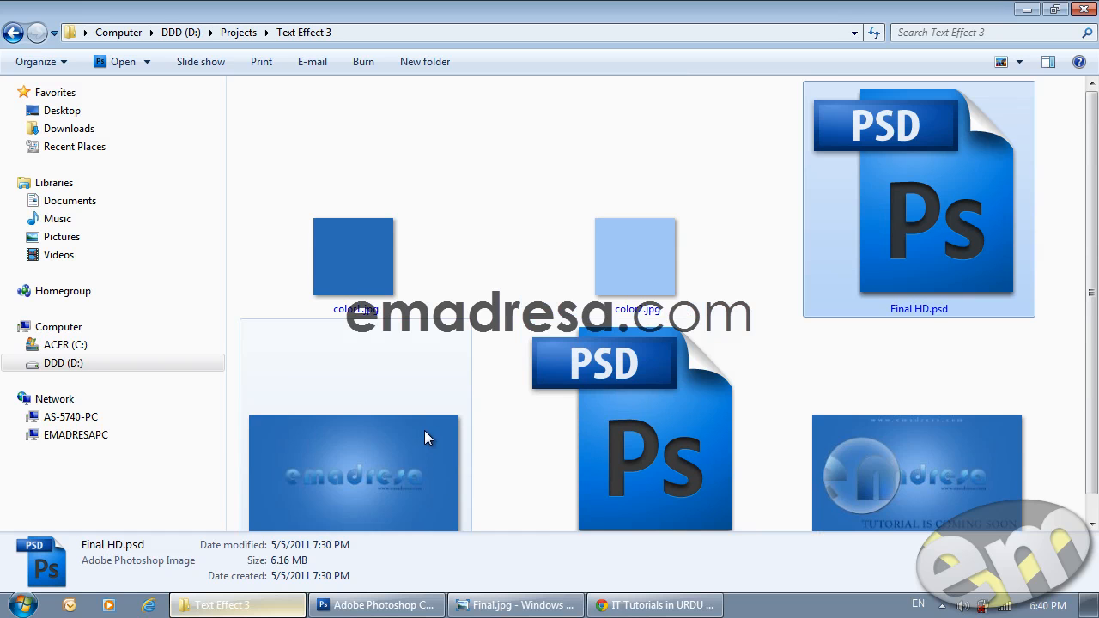
Preview Finaltut.jpg in Photo Viewer, then return to Photoshop
scroll(883, 519, down, 1)
double_click(894, 483)
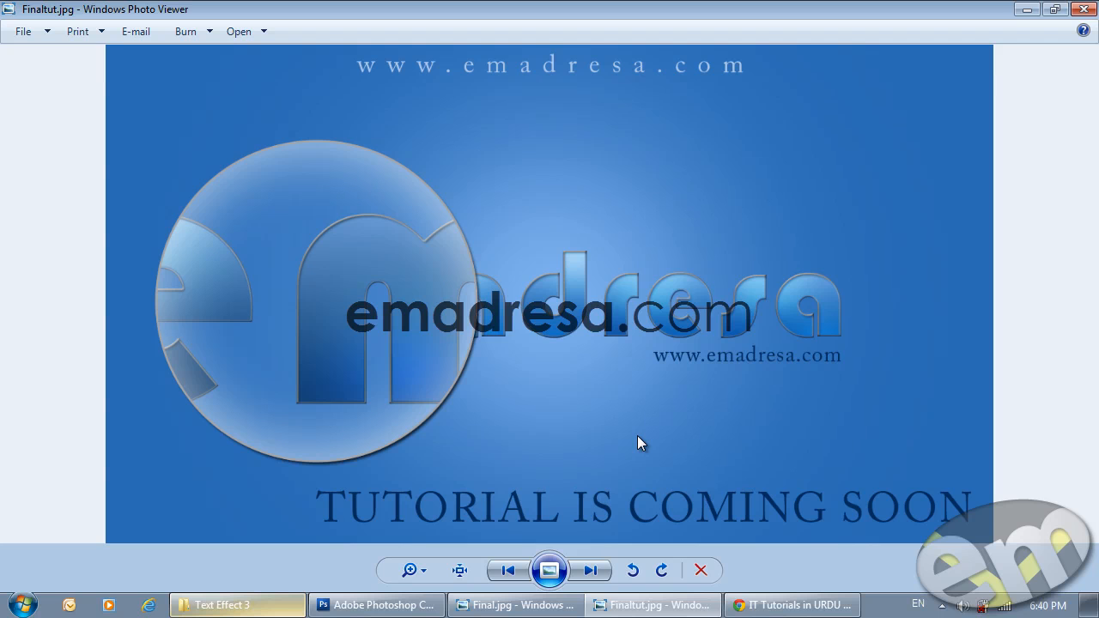
click(365, 606)
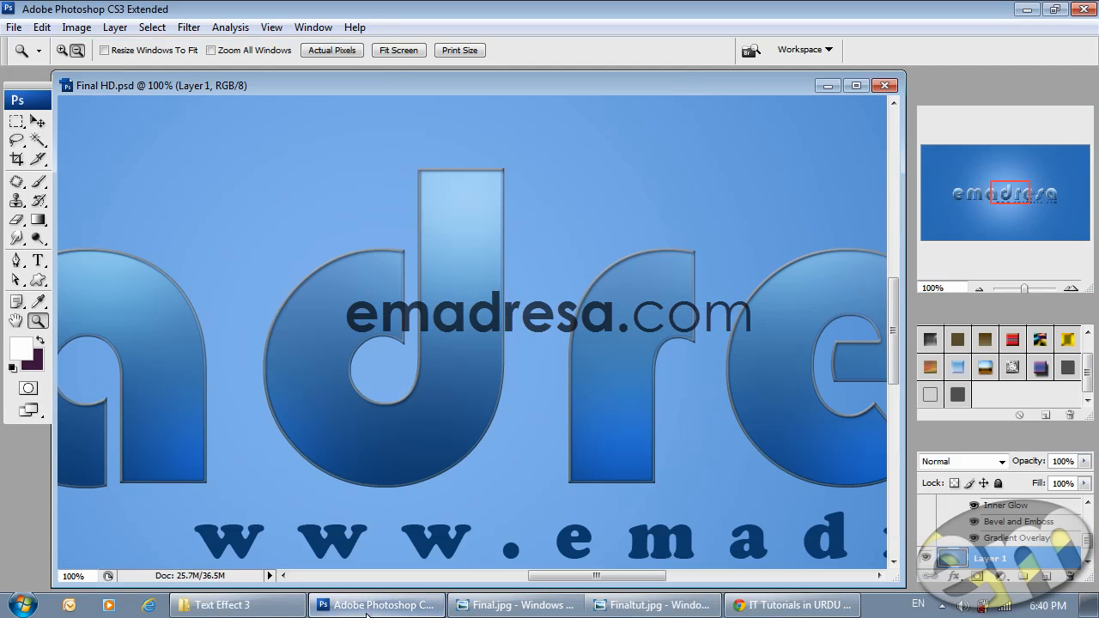
Create a new blank 1280 × 720 px document
click(8, 31)
click(26, 46)
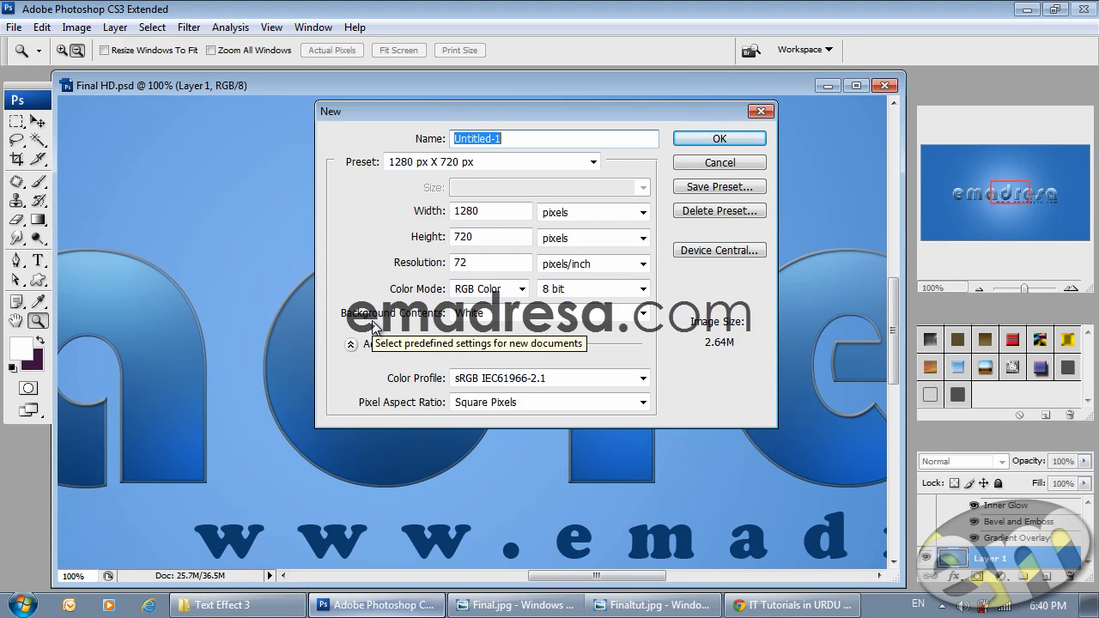
click(712, 137)
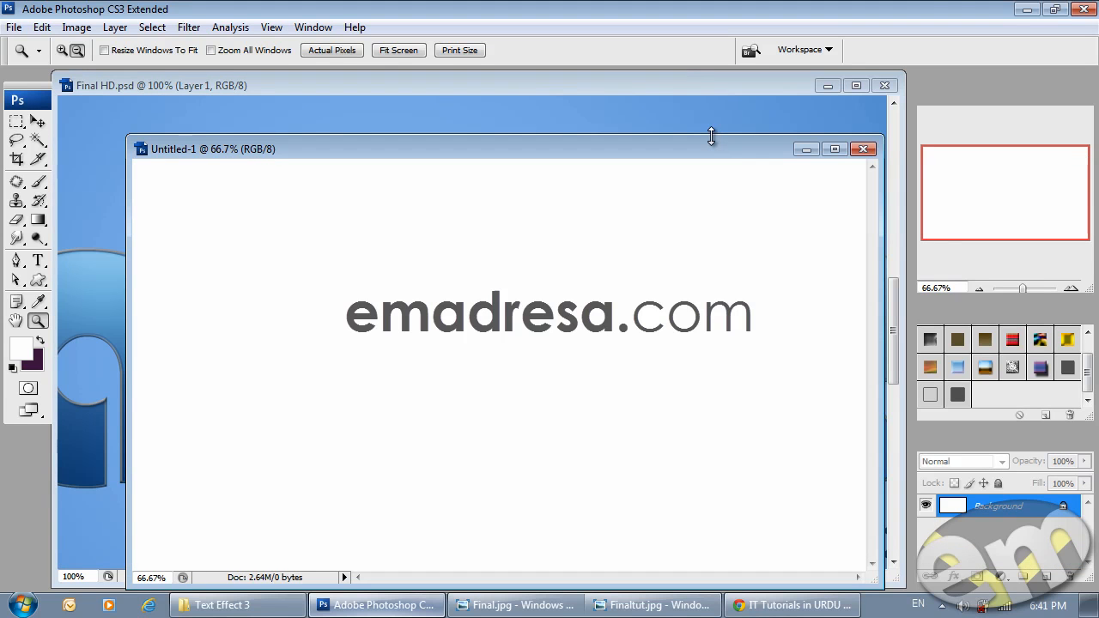
Reset the colours to default black and white, reposition the new window and minimize Final HD.psd
key(d)
key(x)
drag(567, 143, 550, 106)
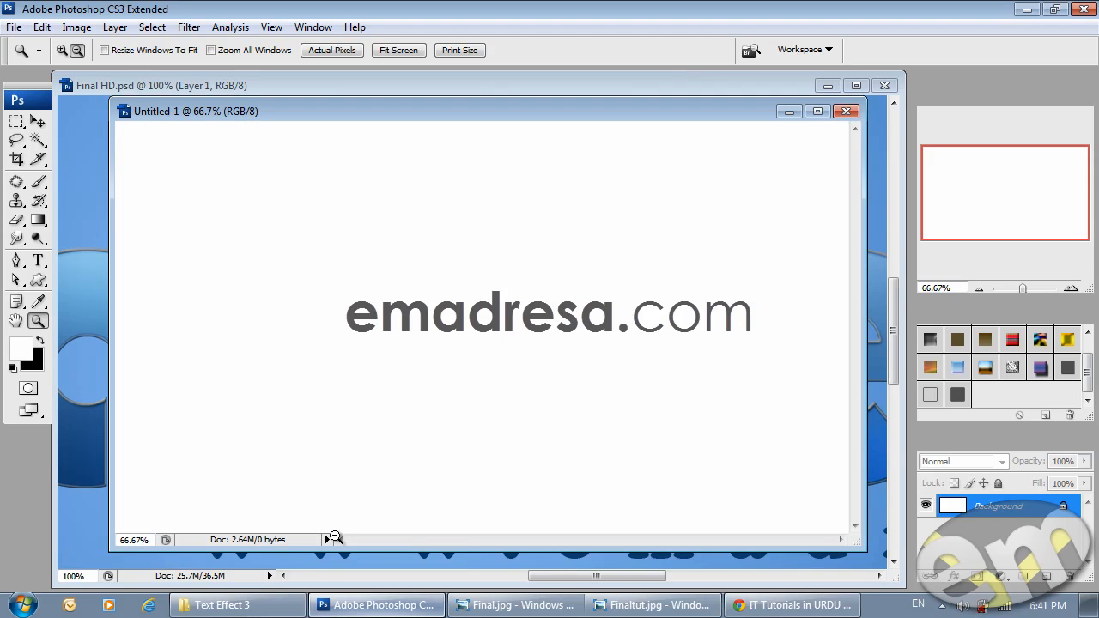
click(828, 85)
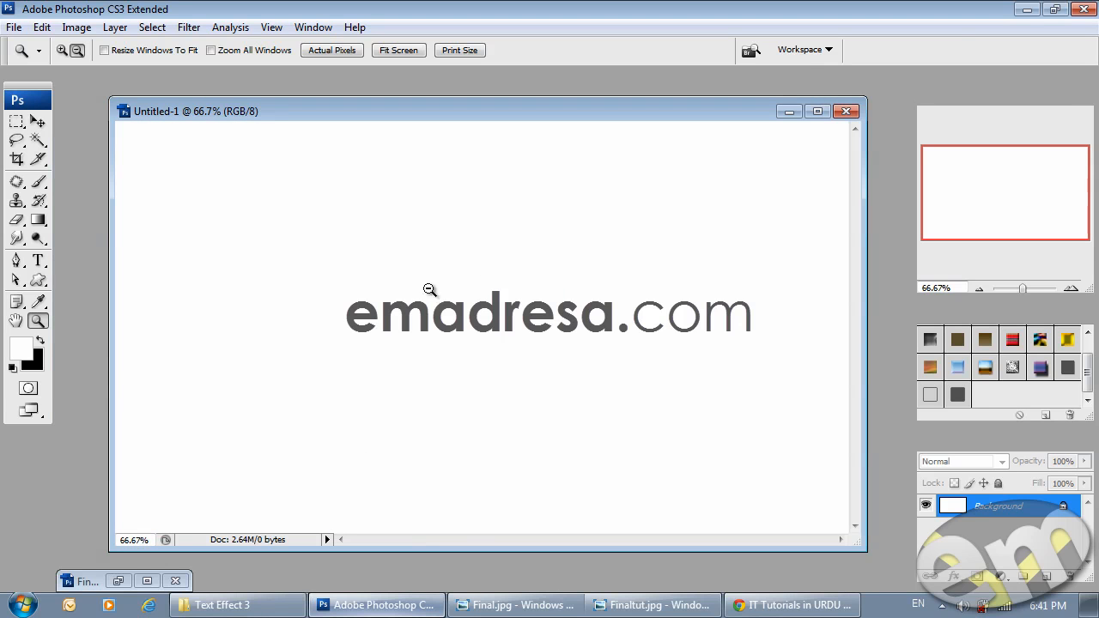
Drag color1.jpg and color2.jpg from the Text Effect 3 folder into Photoshop and arrange the windows
click(249, 605)
click(643, 238)
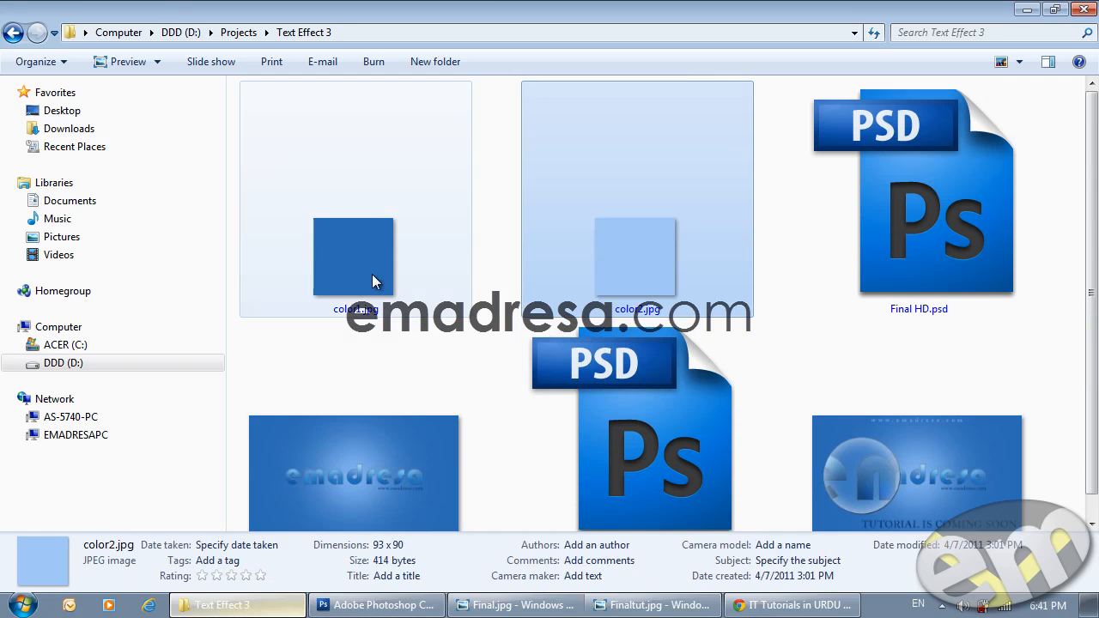
ctrl+click(373, 282)
drag(371, 284, 437, 327)
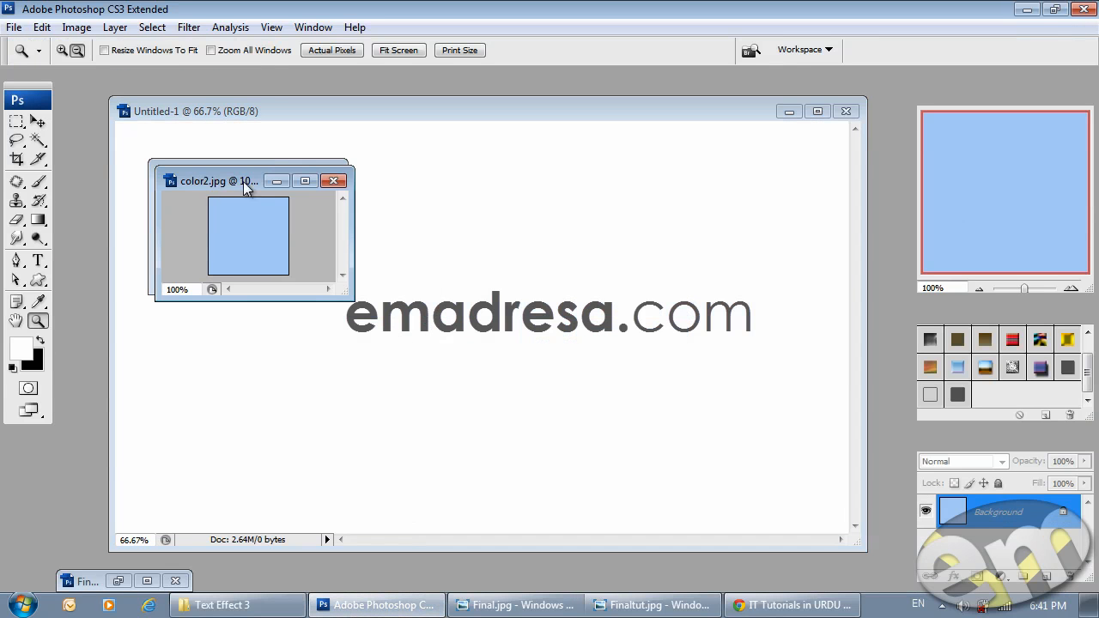
drag(245, 187, 379, 211)
click(37, 121)
click(242, 116)
drag(244, 119, 435, 112)
Sample color1.jpg's blue #3777bf as the background colour, then close color1.jpg
click(211, 172)
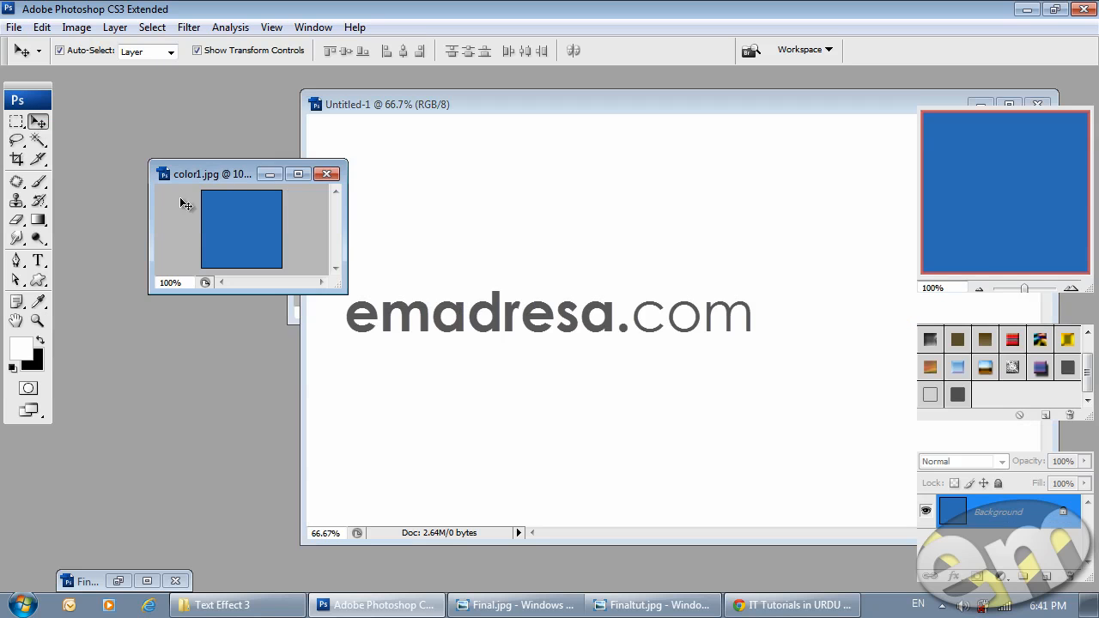
click(38, 363)
click(231, 257)
click(928, 225)
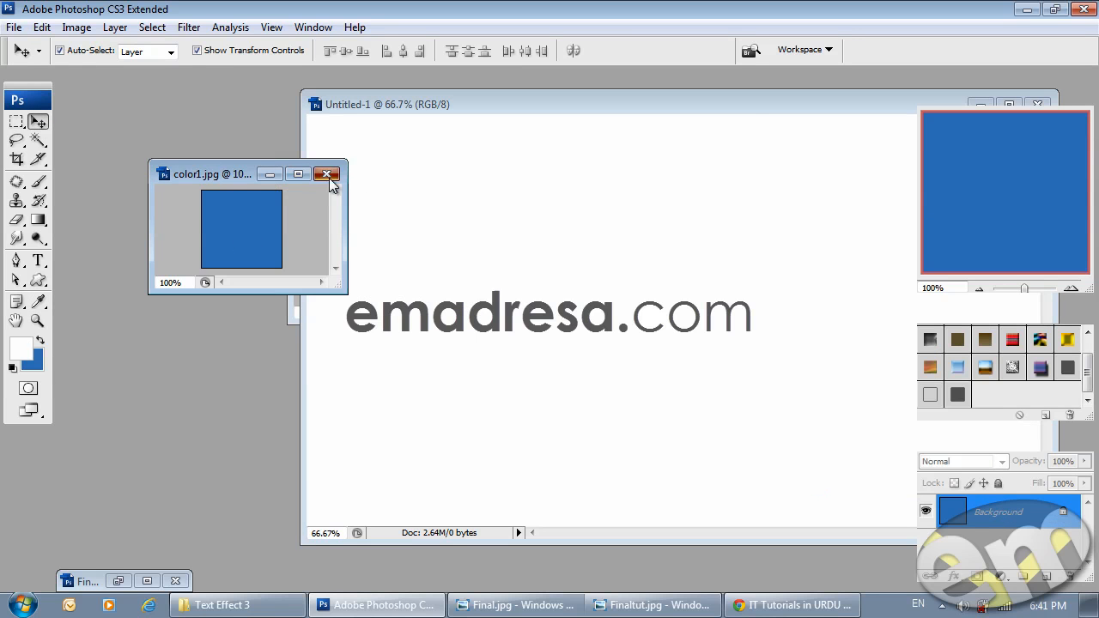
click(326, 174)
Sample color2.jpg's light blue #a9cffc as the foreground colour, close it and enlarge Untitled-1
click(296, 203)
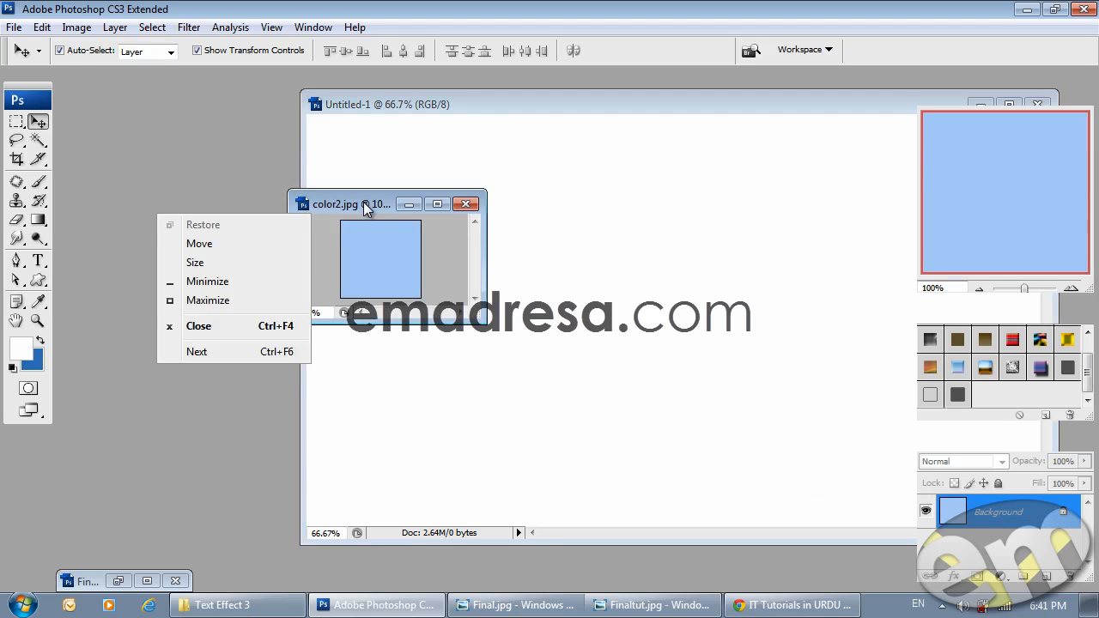
click(363, 202)
drag(347, 200, 246, 194)
click(19, 347)
click(296, 258)
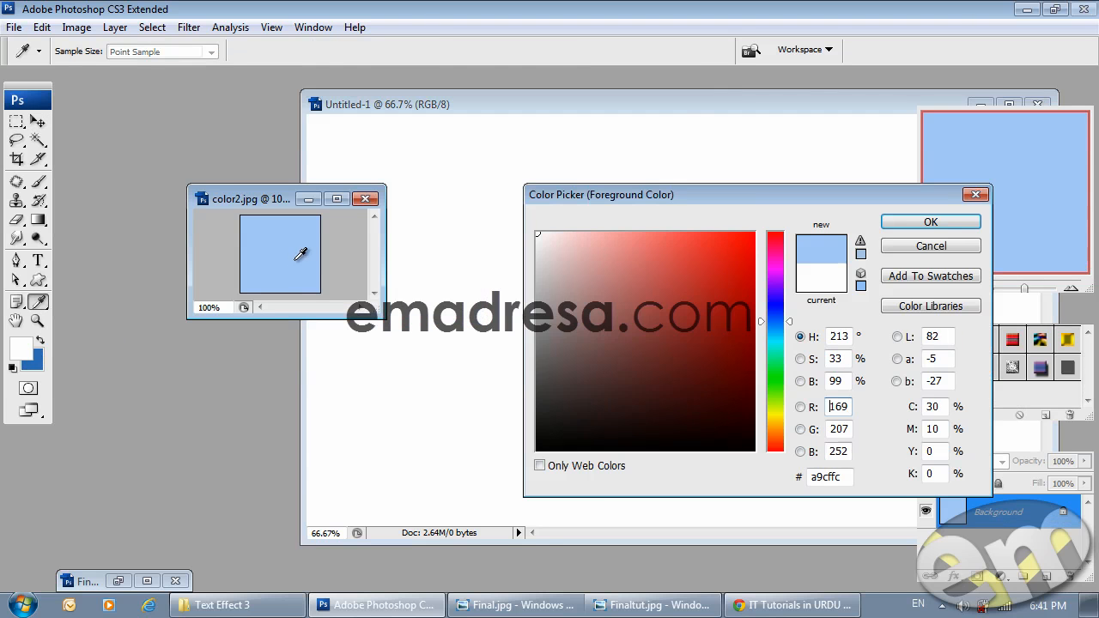
click(931, 222)
key(v)
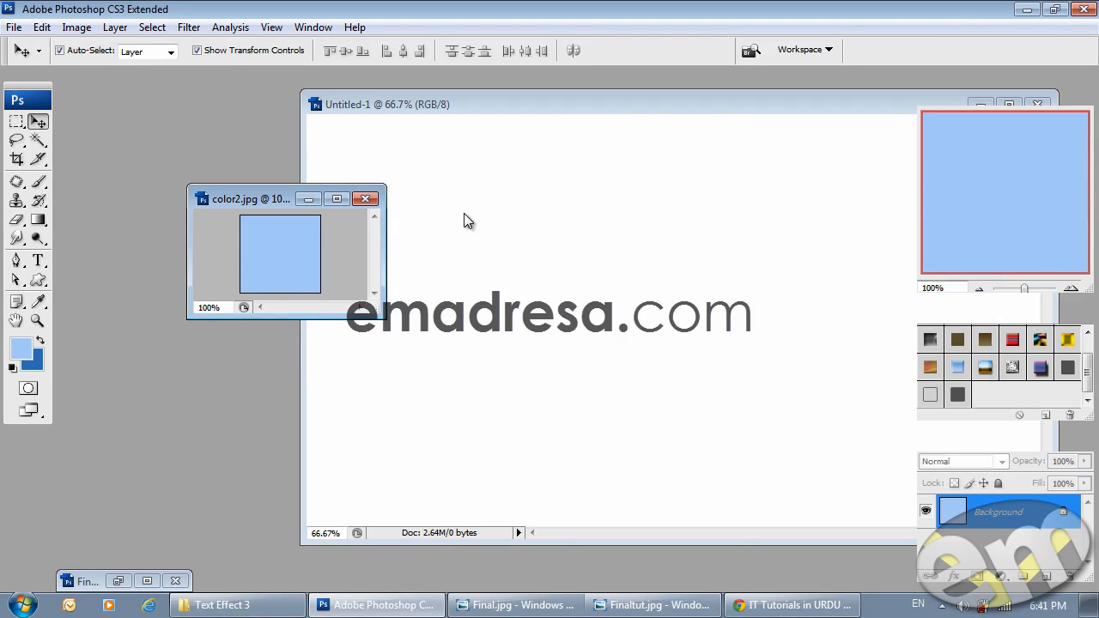
click(367, 200)
drag(694, 104, 483, 100)
drag(823, 536, 902, 582)
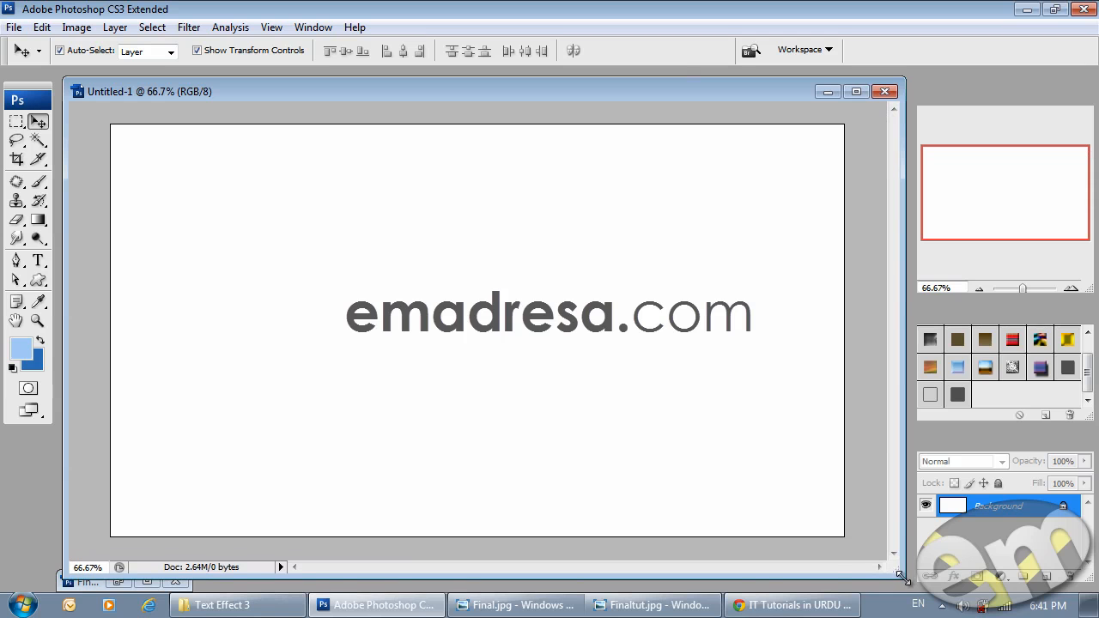
Fill the background with the dark blue background colour and add a new empty layer
double_click(1032, 315)
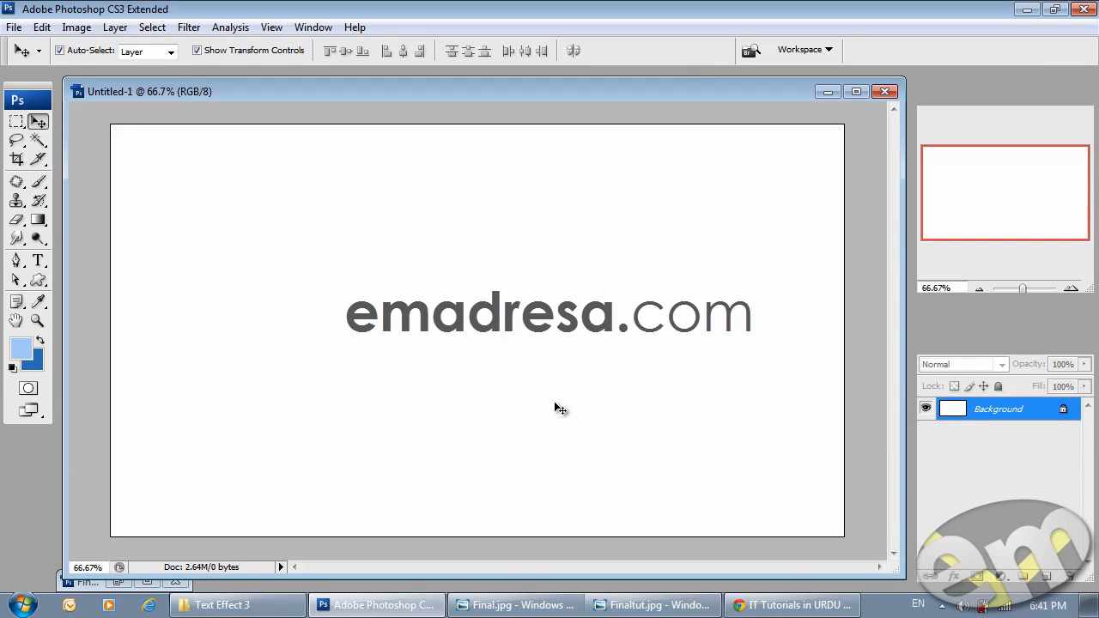
key(ctrl+BackSpace)
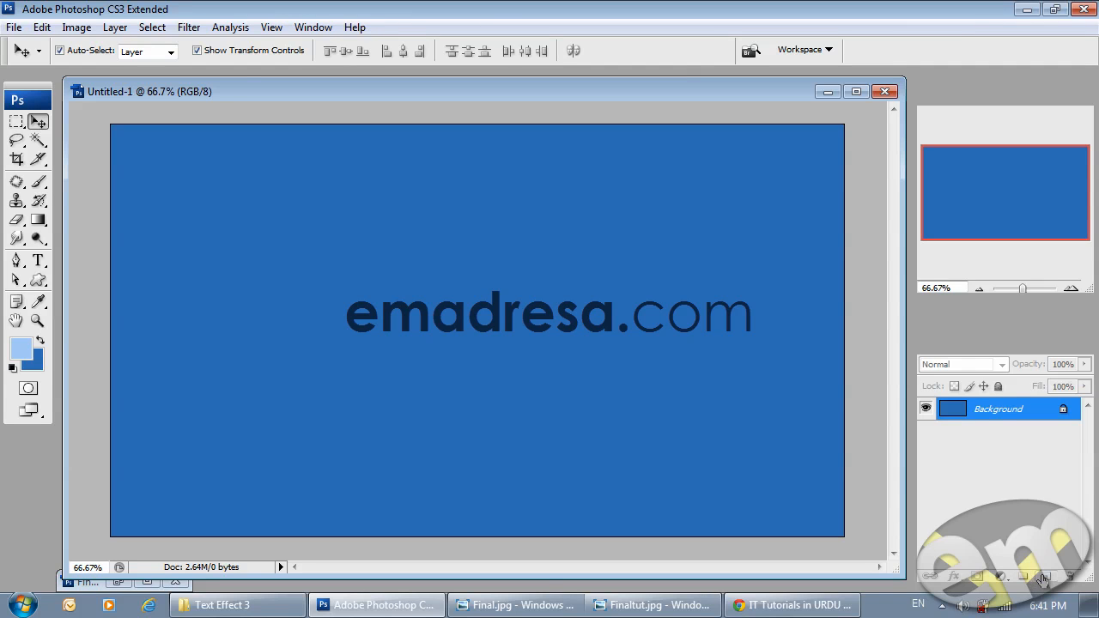
click(1043, 581)
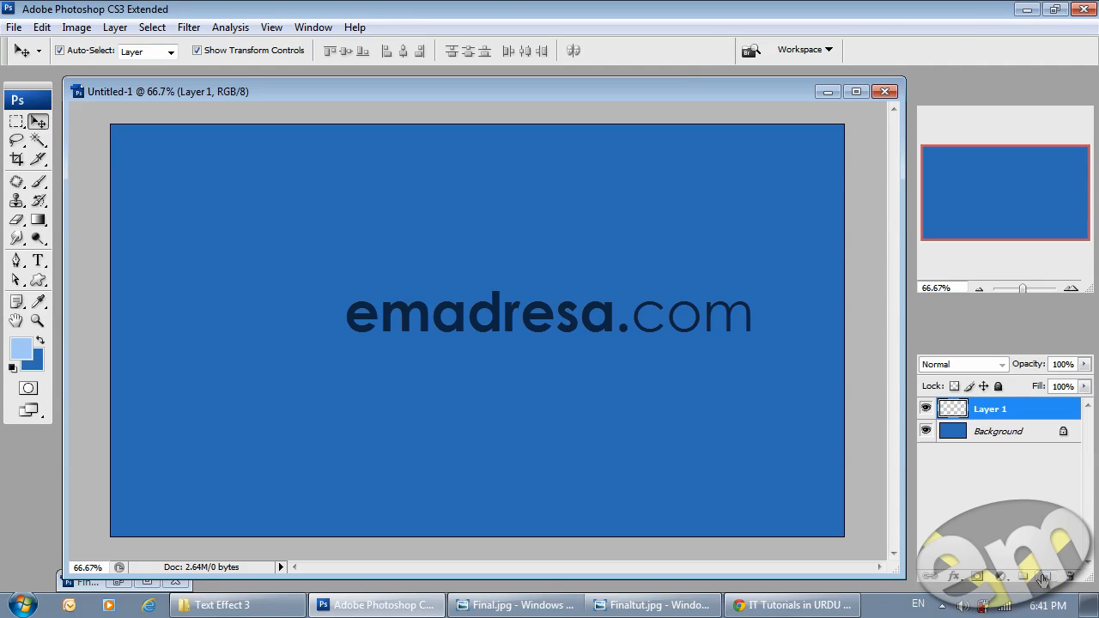
Paint a soft light-blue glow at the canvas centre with a 960 px soft brush
click(38, 184)
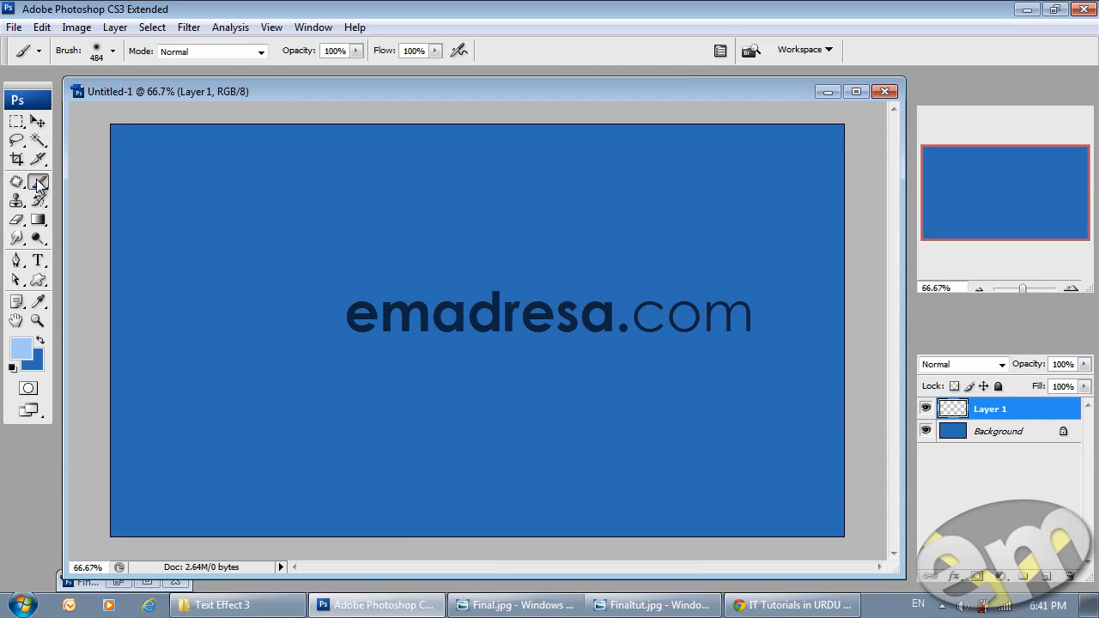
right_click(472, 321)
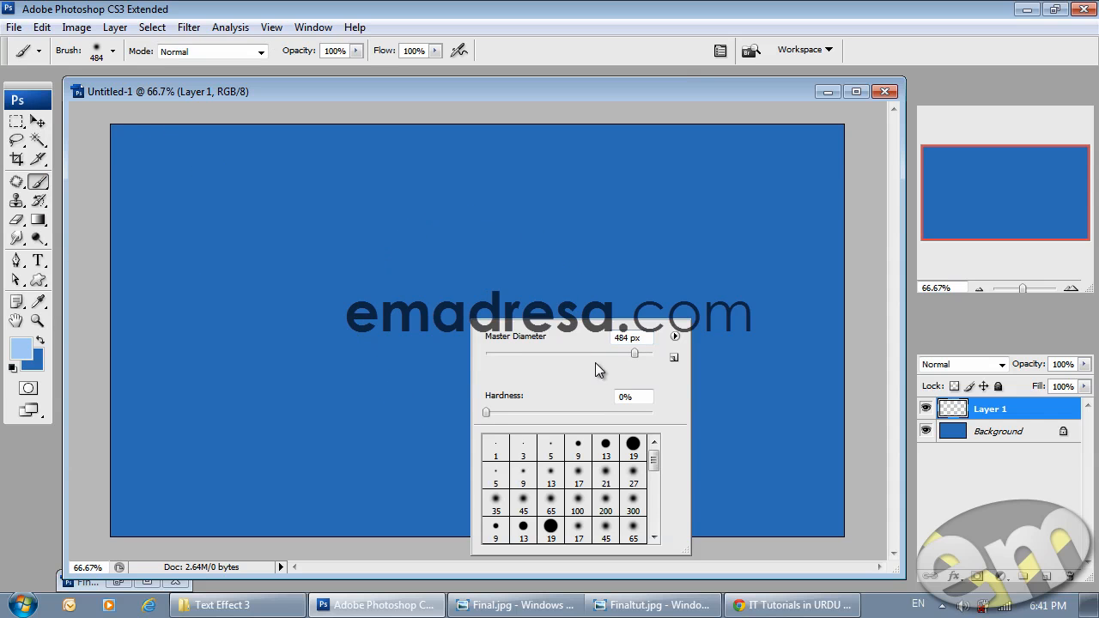
click(645, 354)
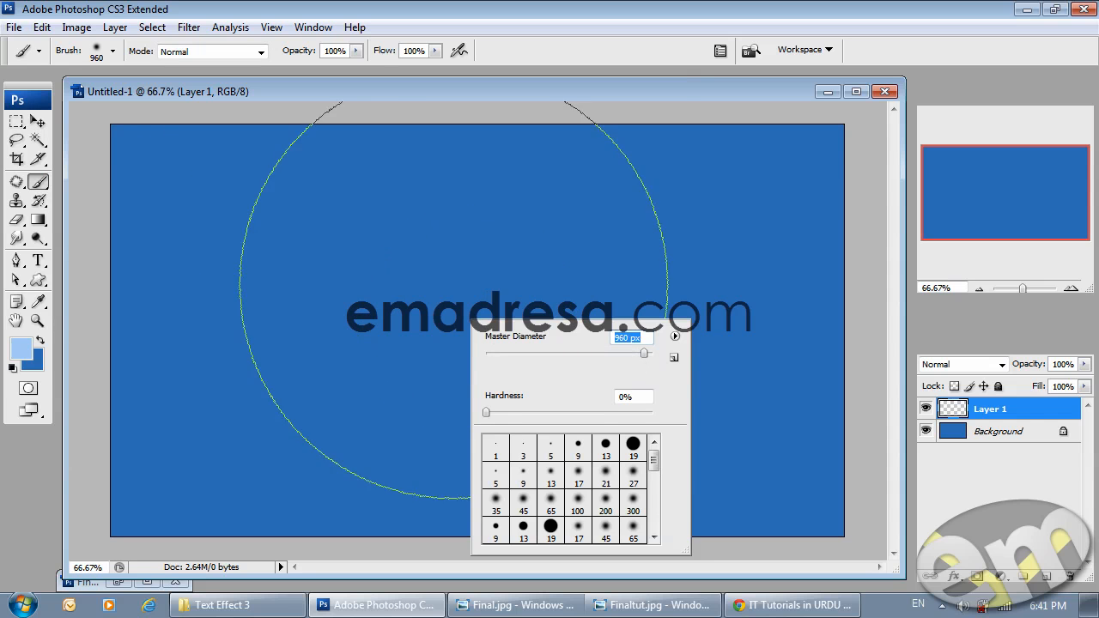
click(479, 90)
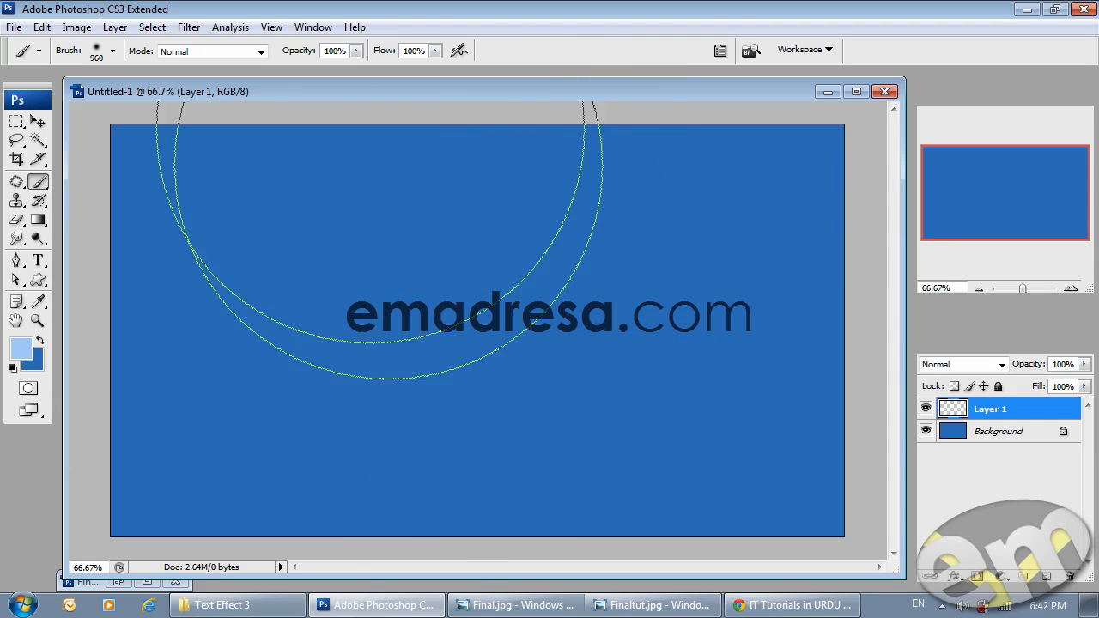
right_click(513, 320)
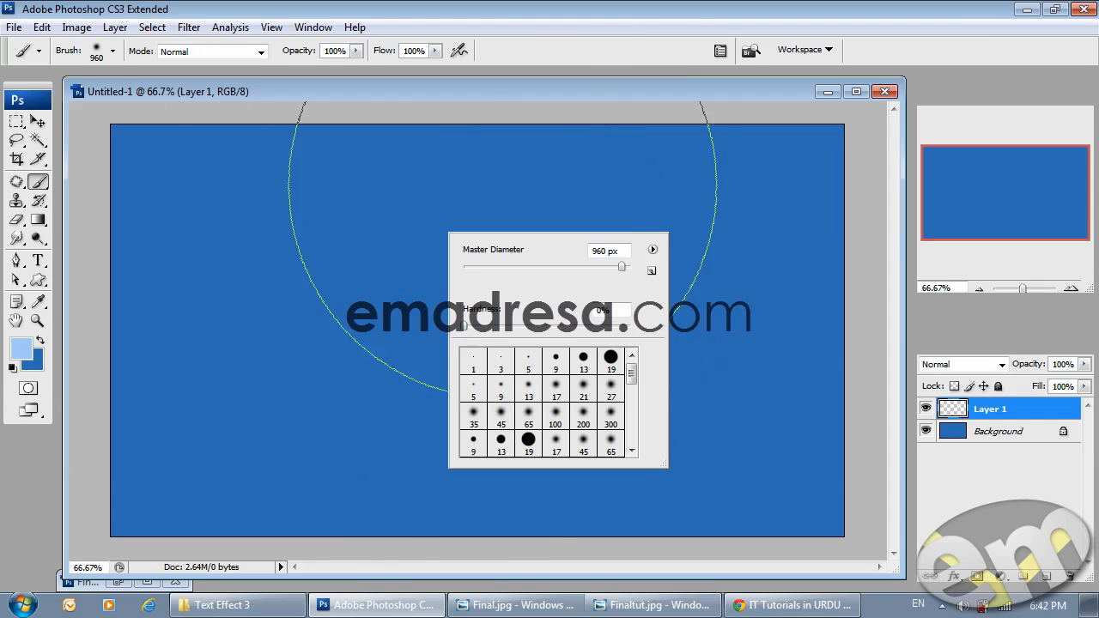
click(491, 92)
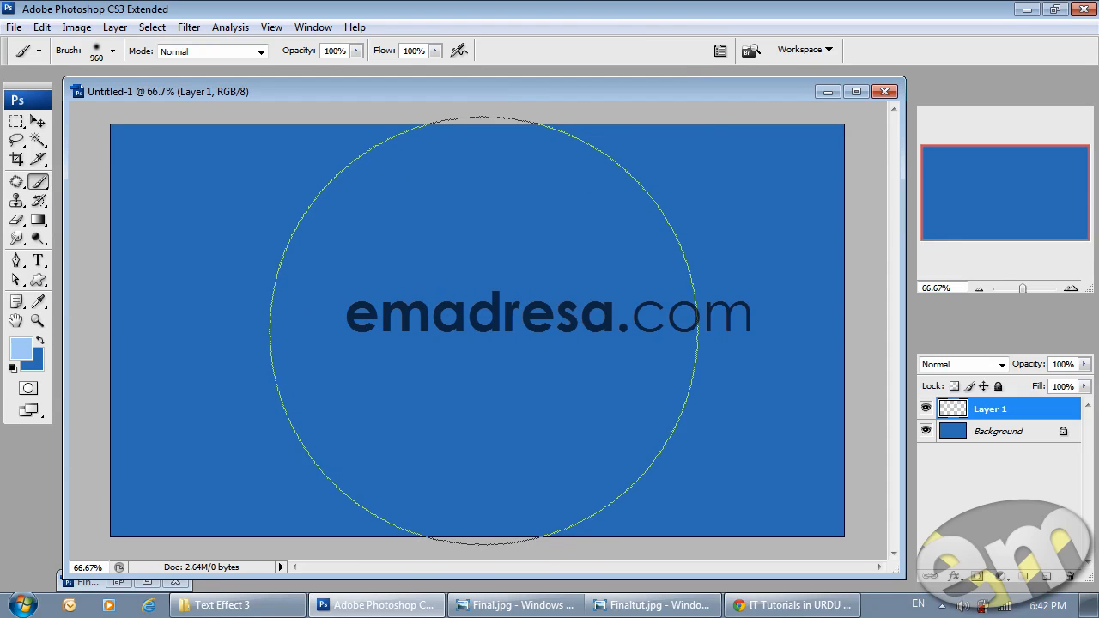
click(483, 330)
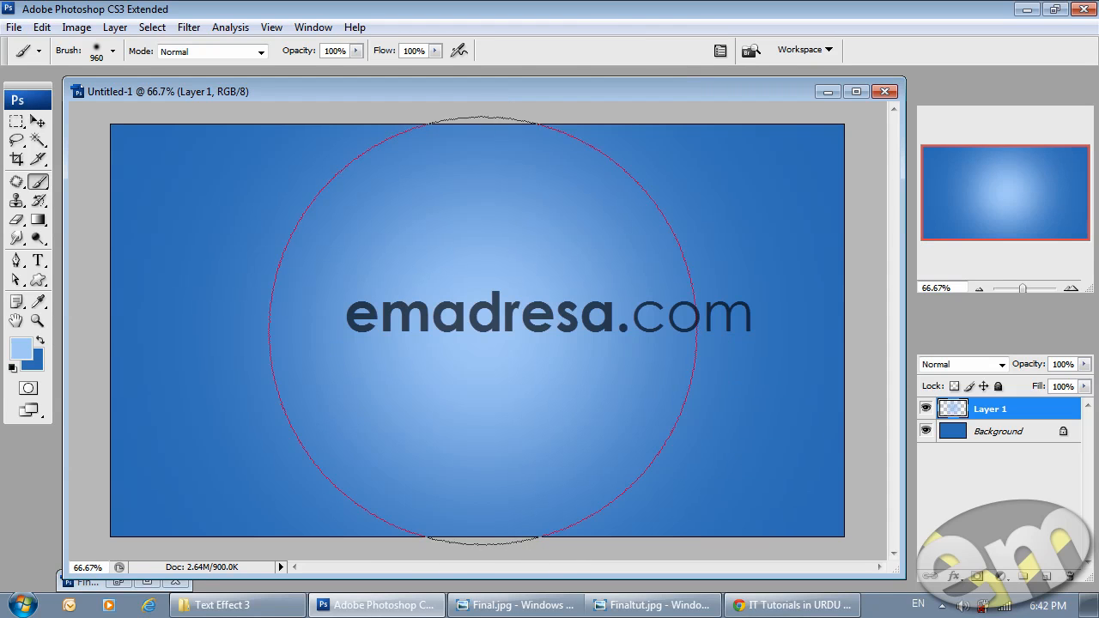
Lower the glow layer's opacity to 80%
click(38, 121)
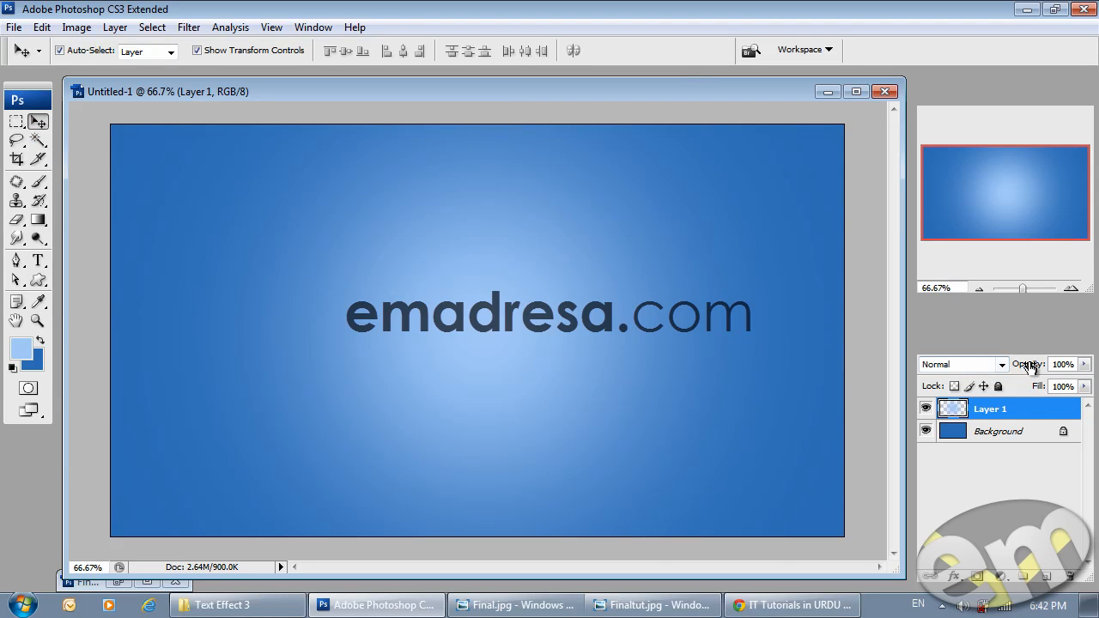
drag(1064, 364, 910, 360)
text(80)
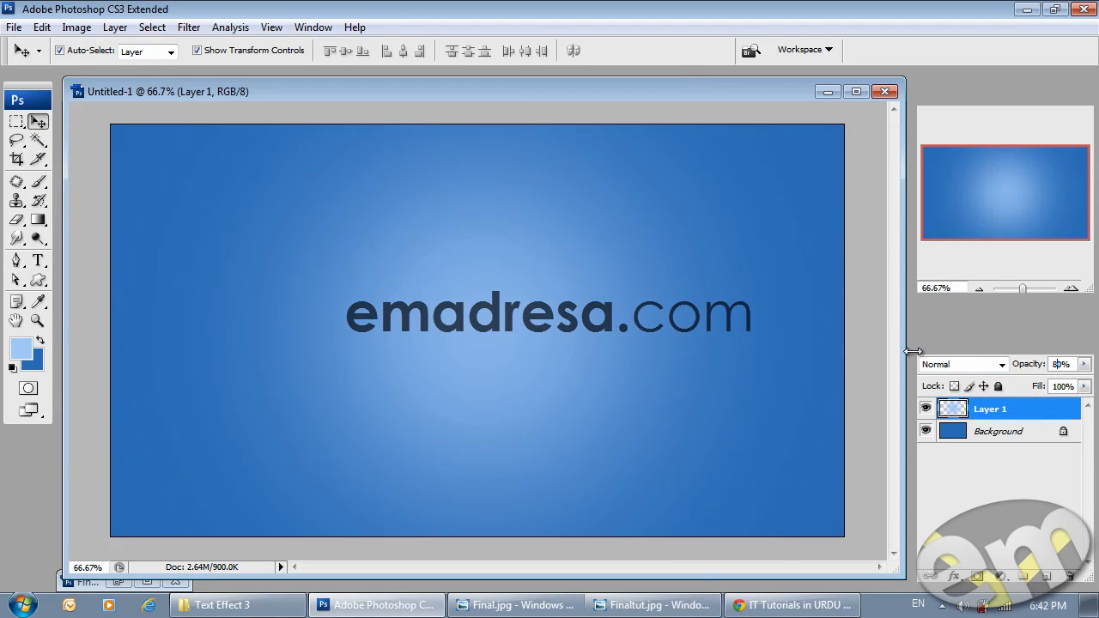
Set the Horizontal Type tool's font to Bauhaus 93
click(90, 235)
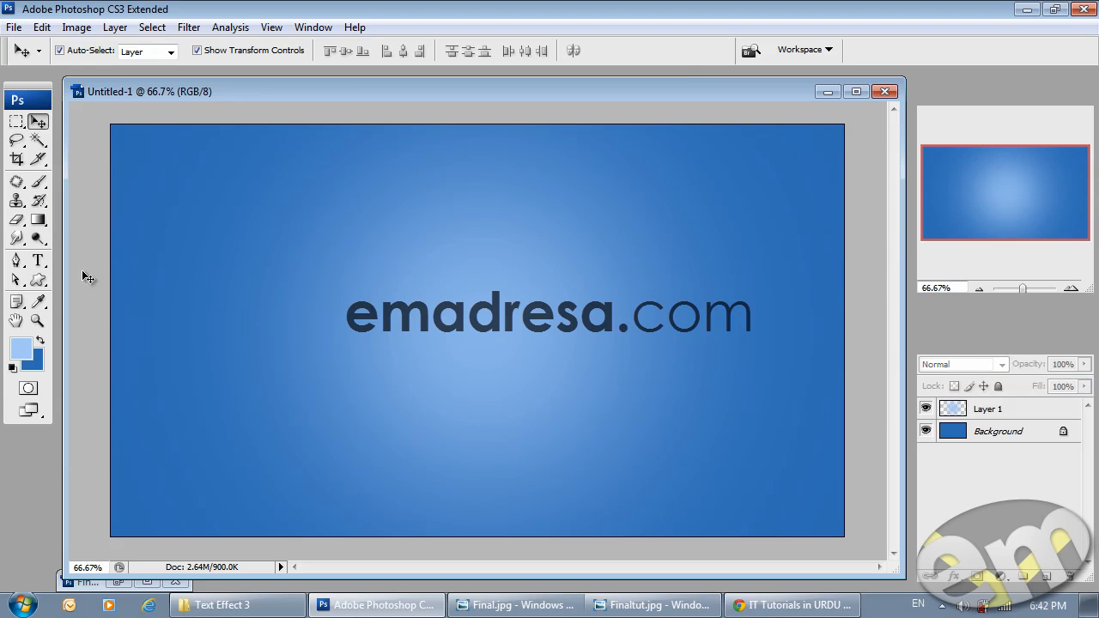
click(38, 261)
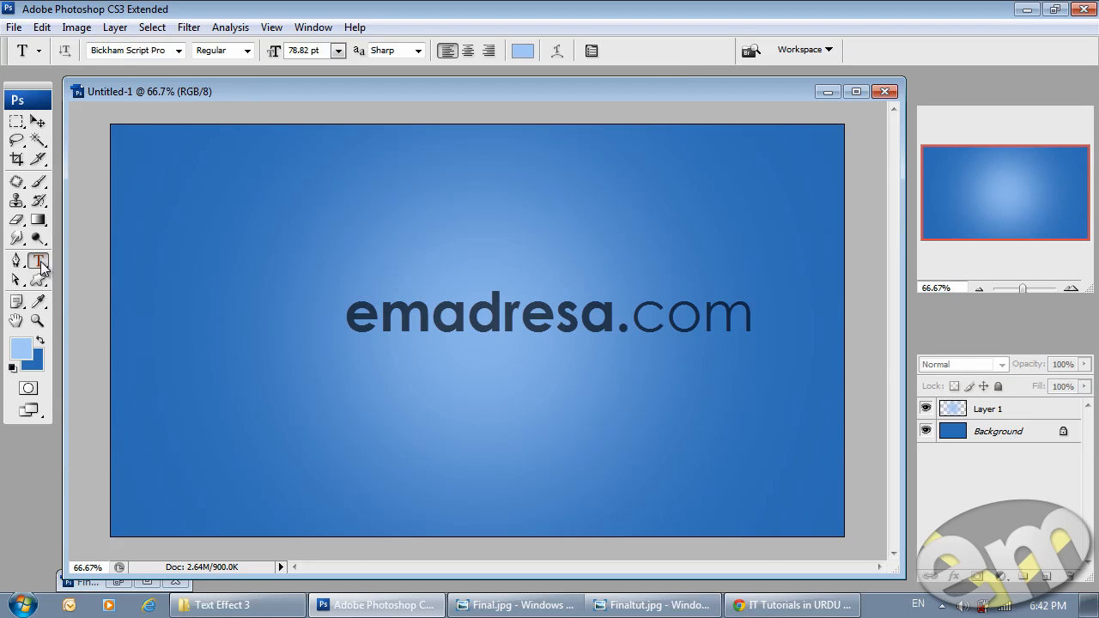
click(141, 53)
text(Bauha)
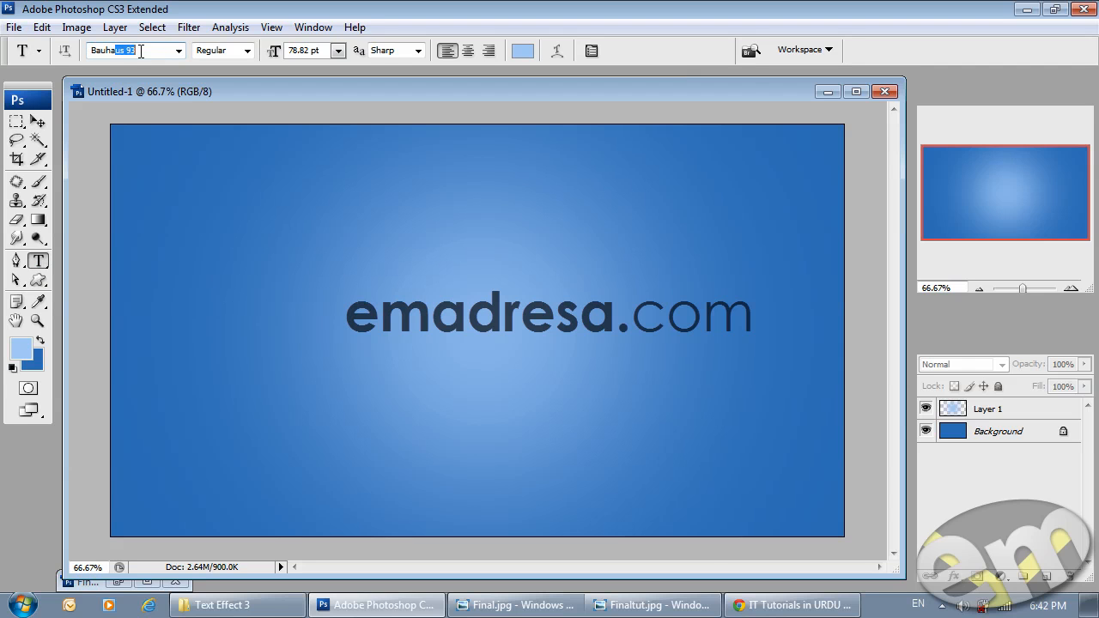
text(u)
Type 'emadresa' on the canvas and enlarge it to 155.82 pt
click(38, 121)
click(37, 260)
click(335, 346)
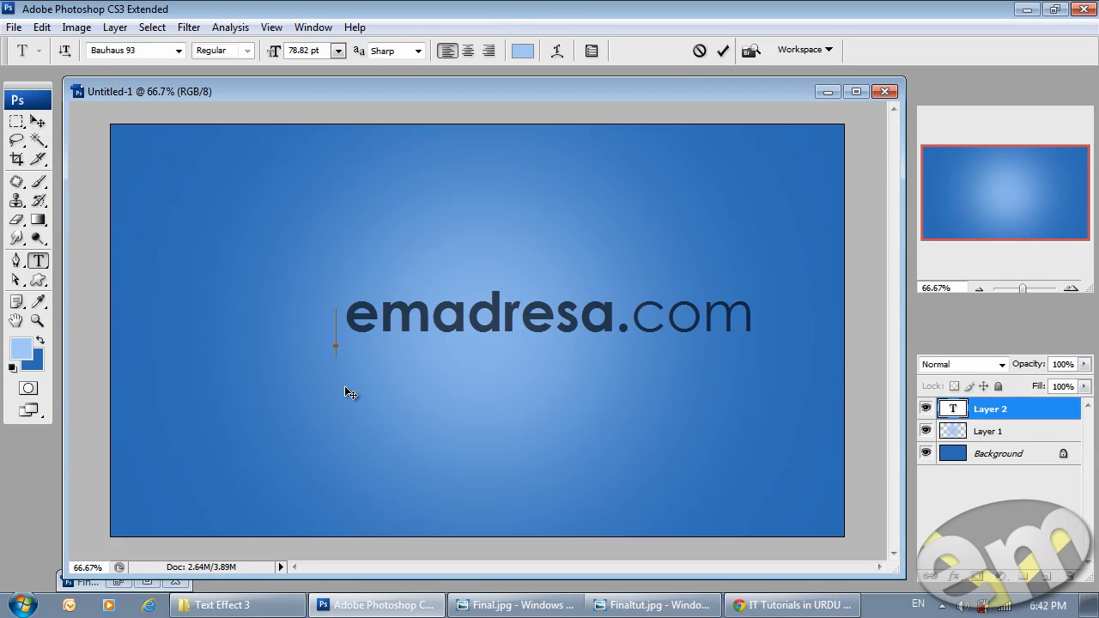
text(emadresa)
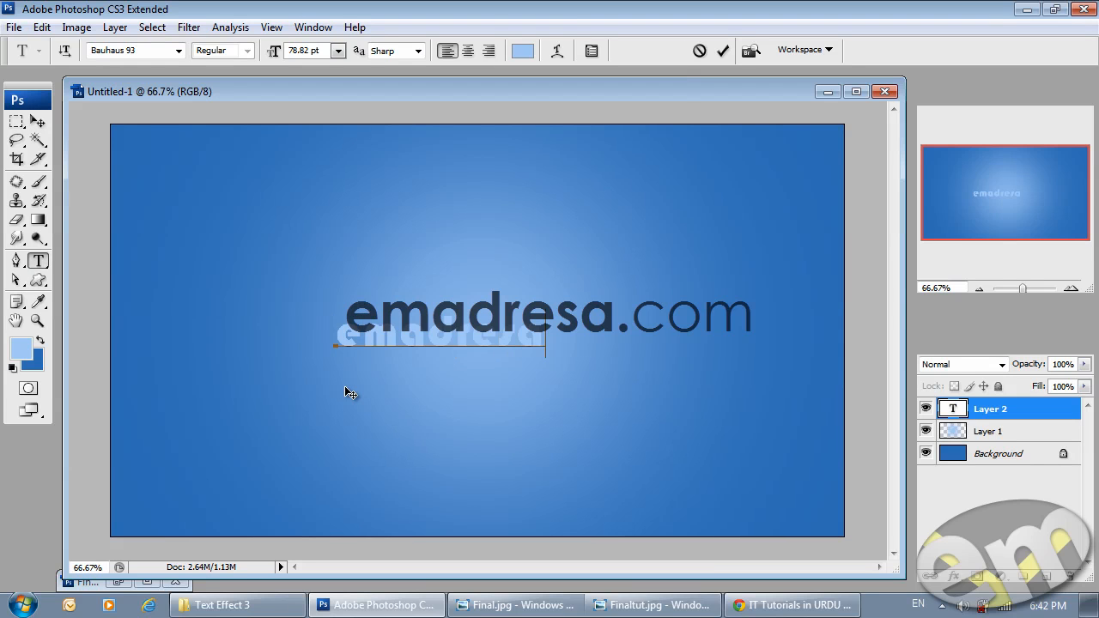
double_click(367, 337)
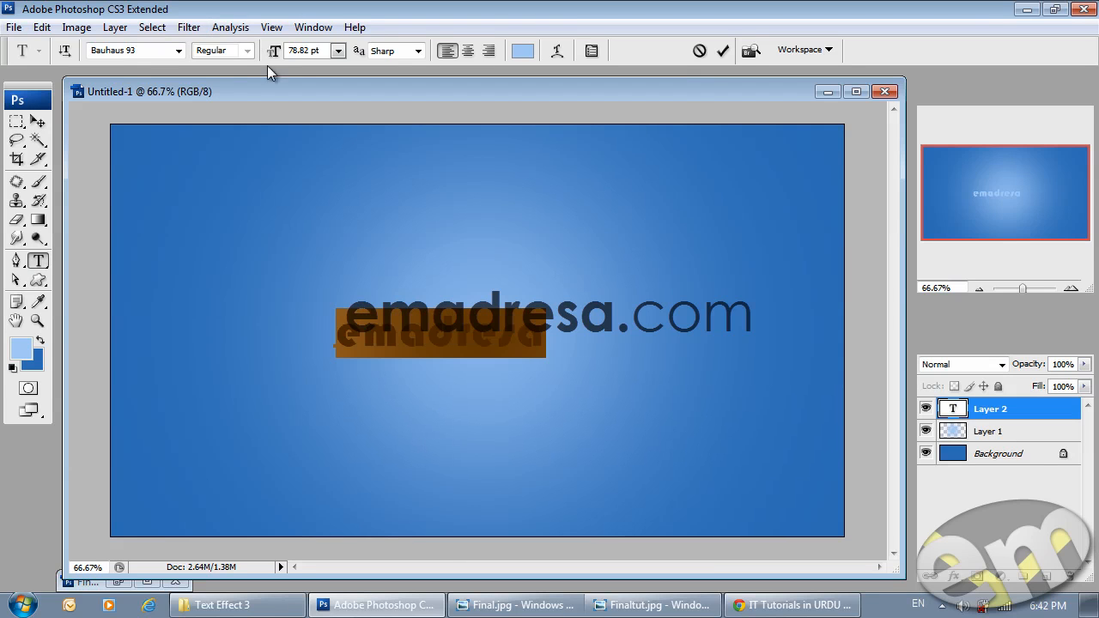
drag(271, 58, 350, 58)
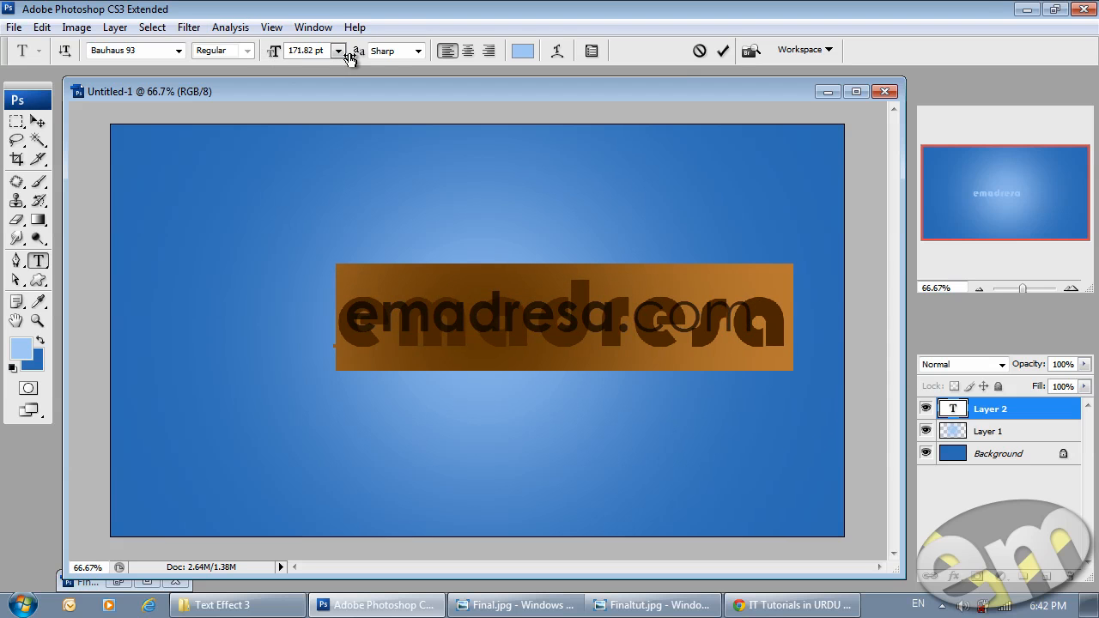
Align the emadresa text to the vertical and horizontal centres of the canvas
click(37, 121)
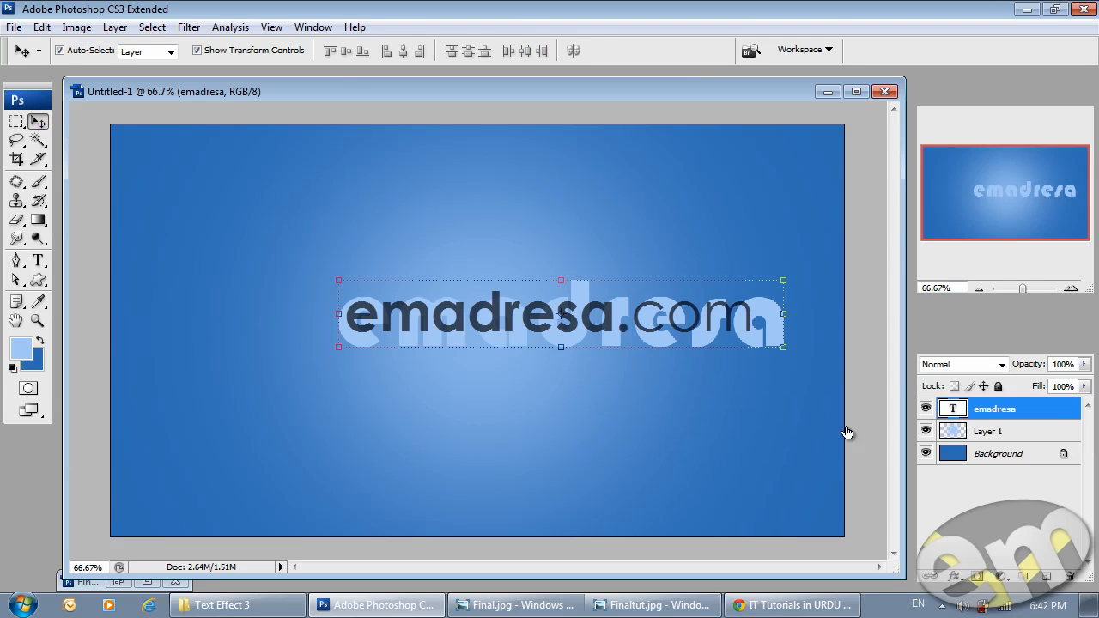
ctrl+click(1022, 455)
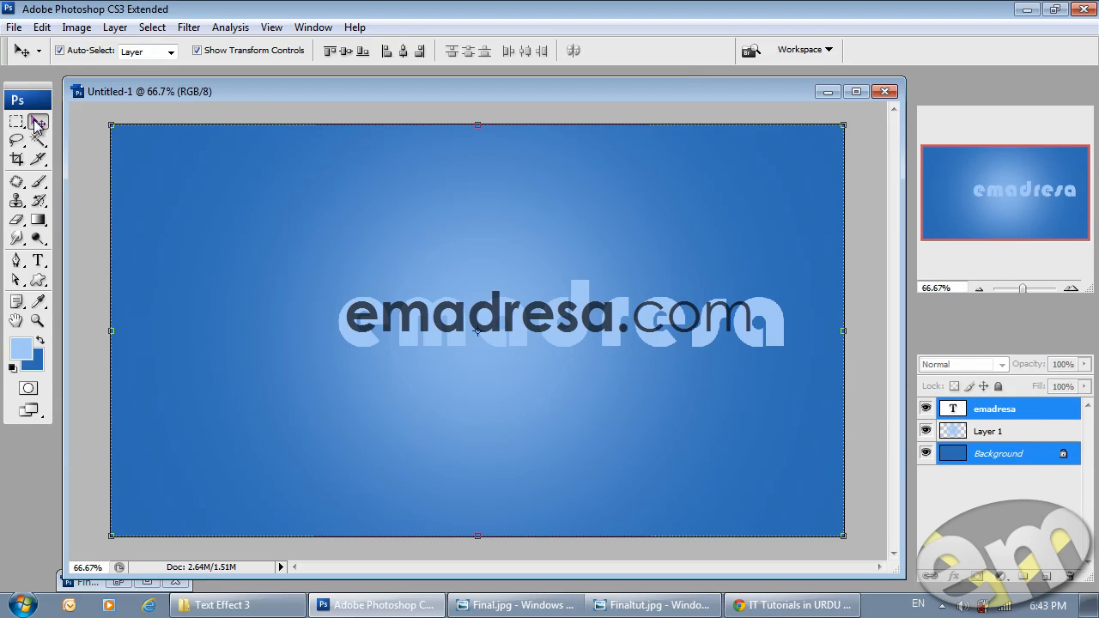
click(344, 51)
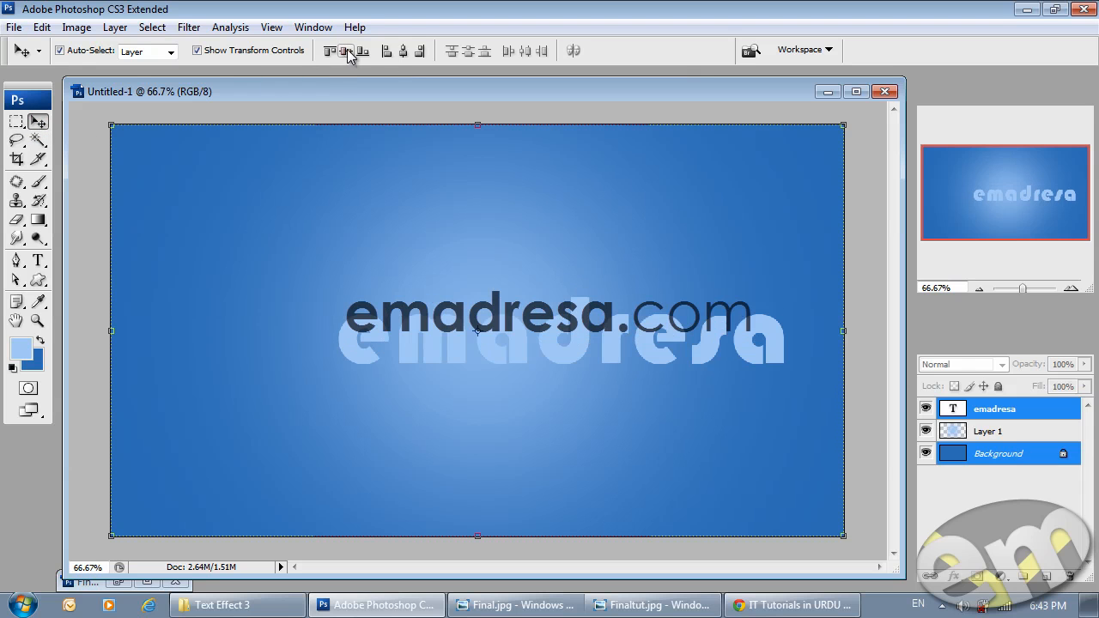
click(403, 51)
click(881, 457)
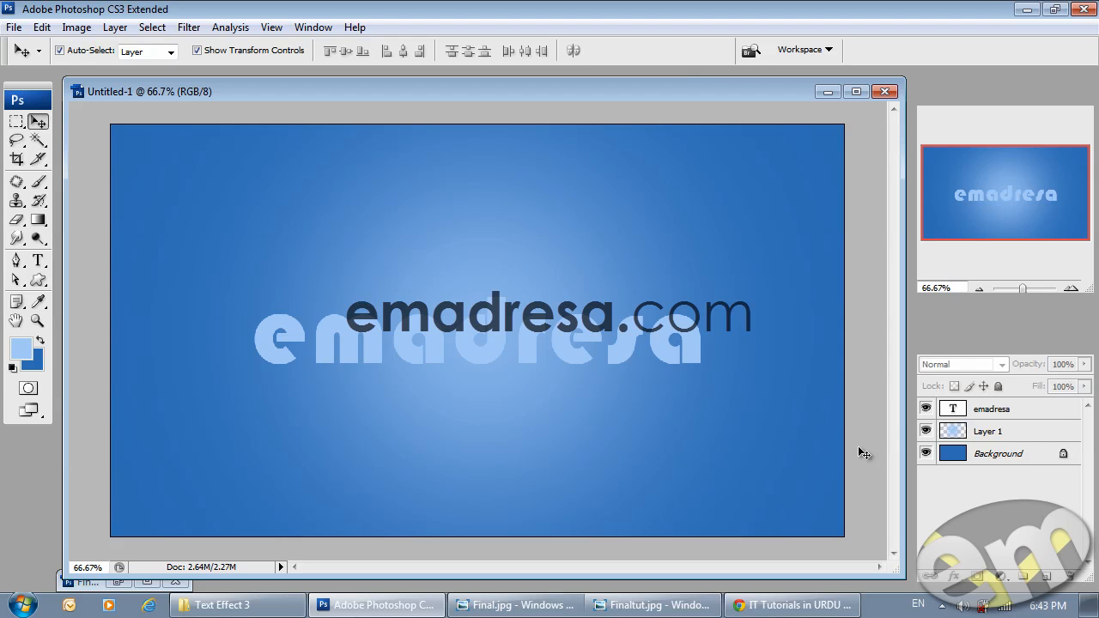
Enlarge the emadresa text to 202.82 pt and re-centre it on the canvas
click(342, 333)
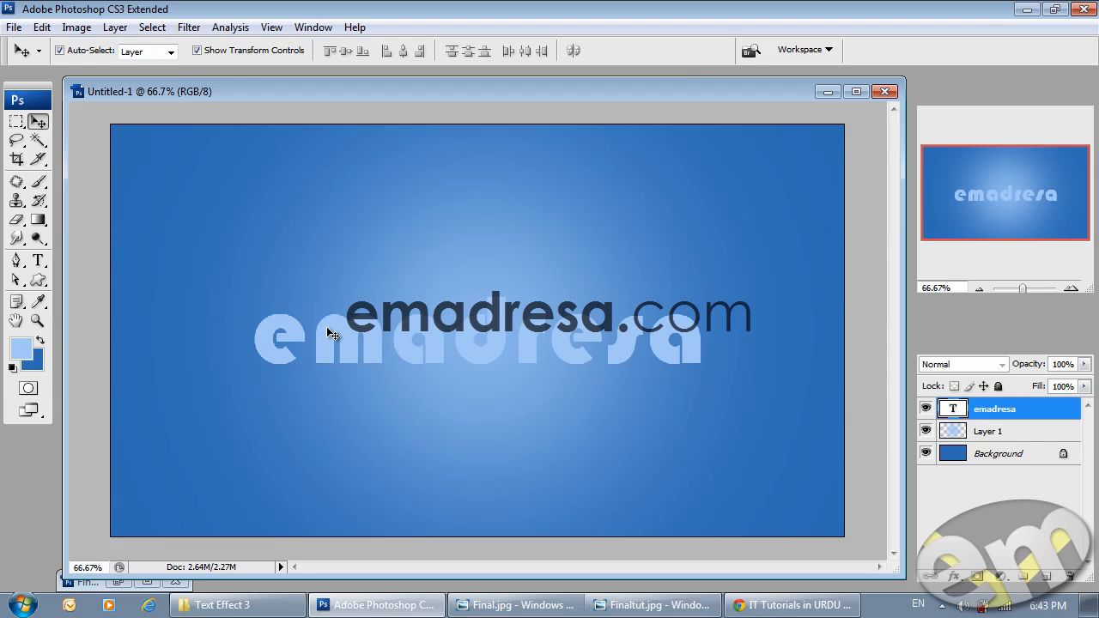
click(38, 260)
click(388, 363)
key(ctrl+a)
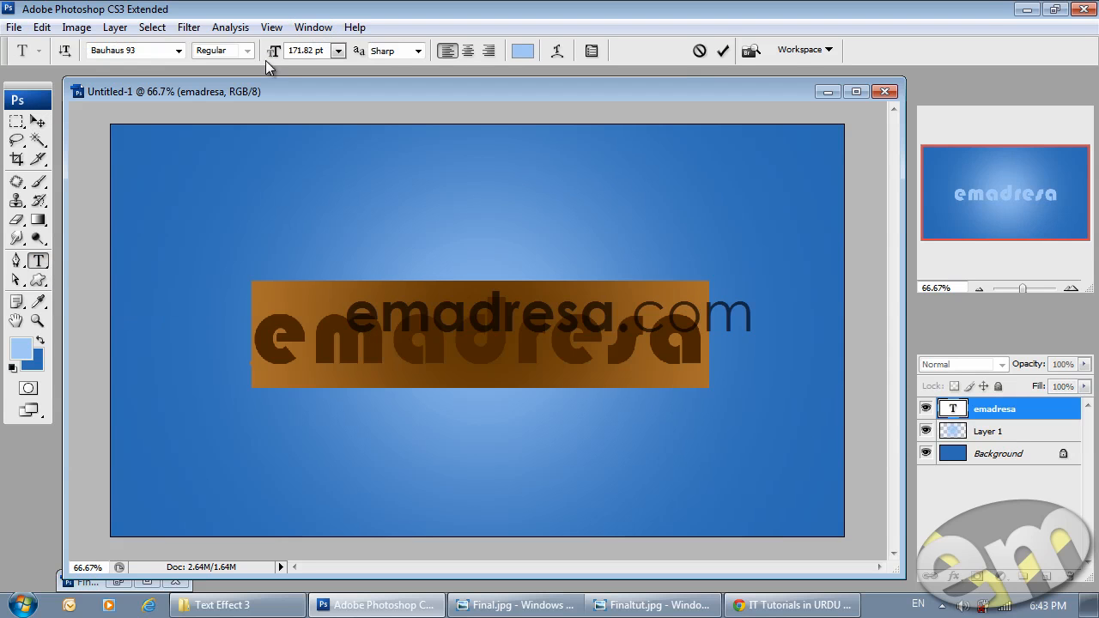
drag(270, 62, 295, 62)
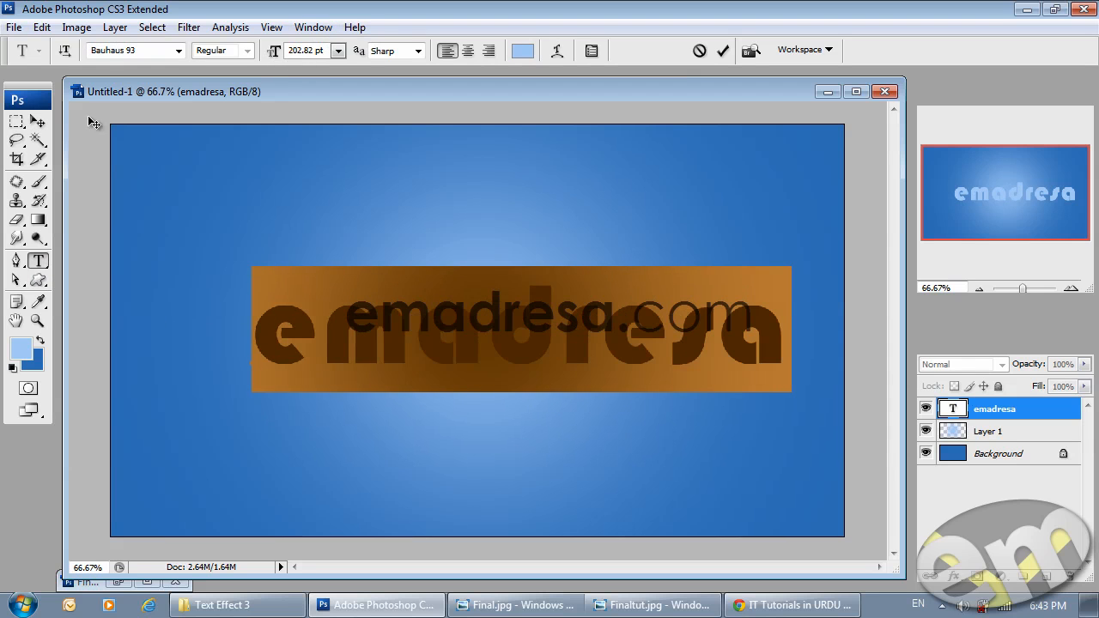
click(38, 121)
ctrl+click(1014, 455)
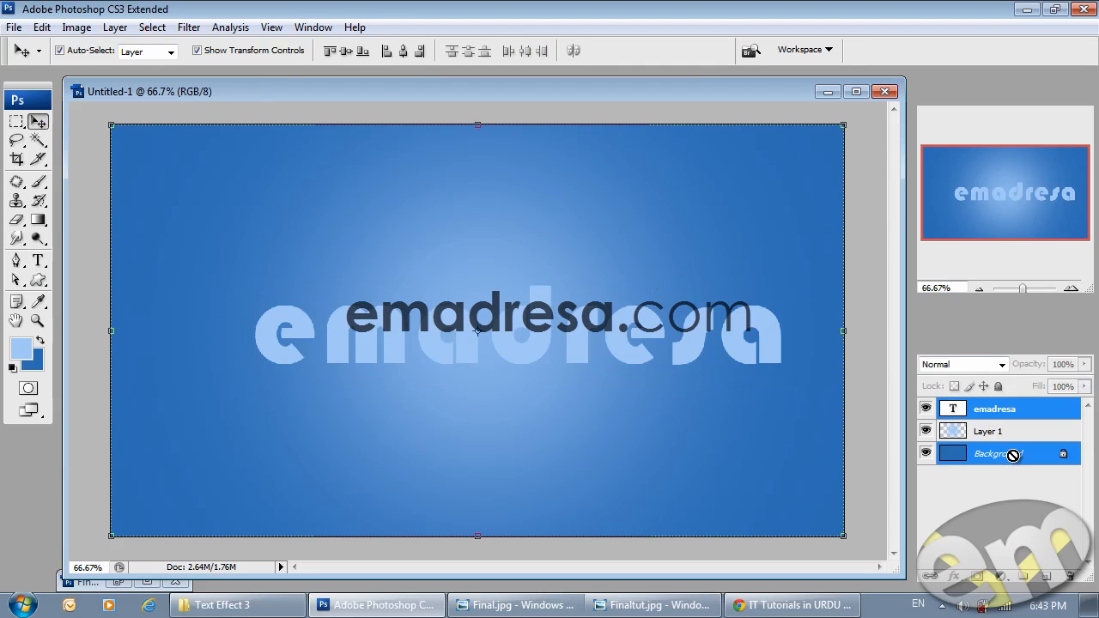
click(402, 51)
click(346, 50)
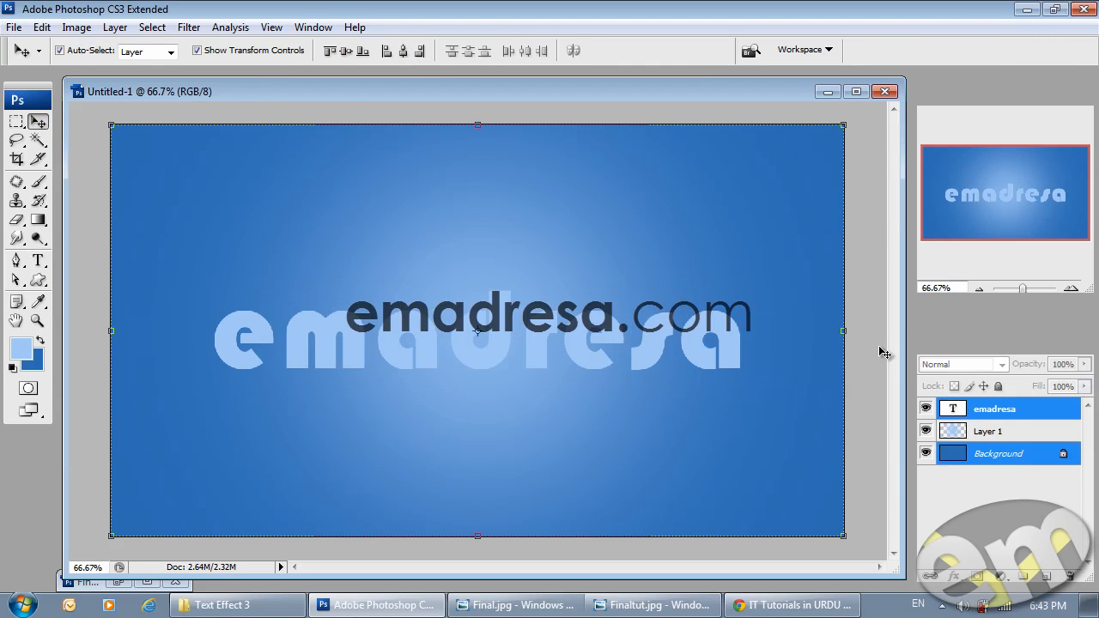
click(888, 343)
View the image at 100% actual pixels and pan slightly
click(38, 321)
click(317, 53)
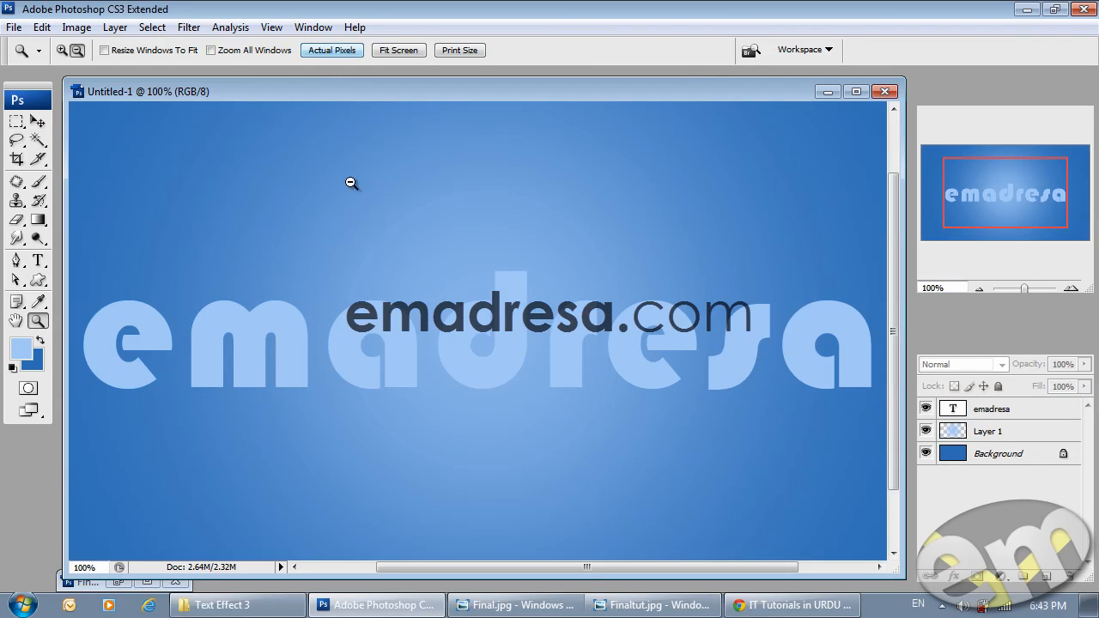
drag(577, 569, 588, 568)
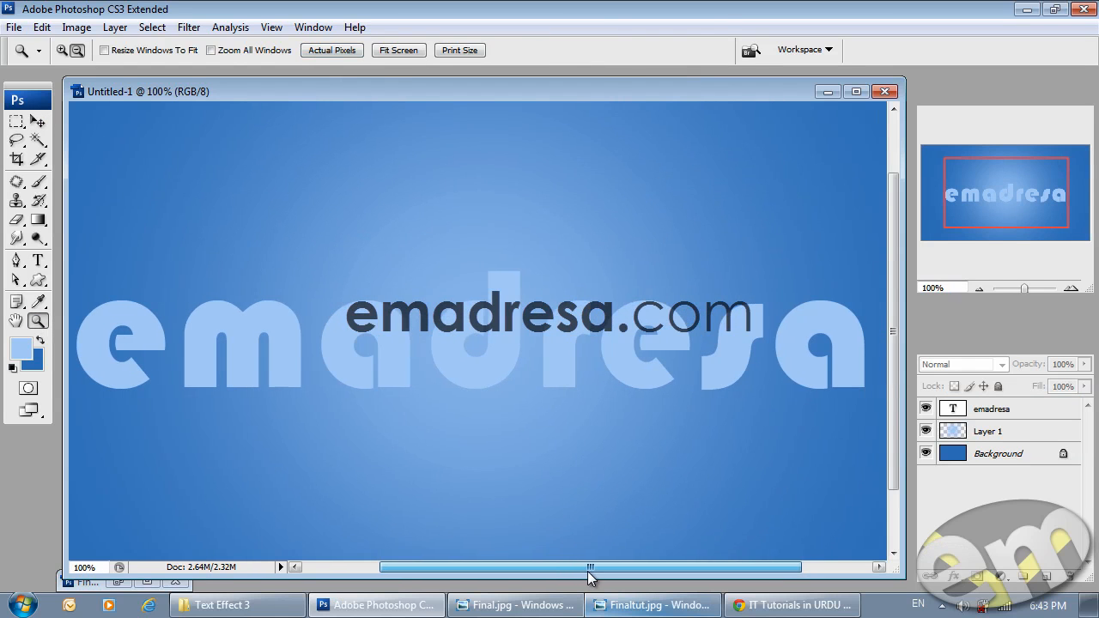
click(39, 122)
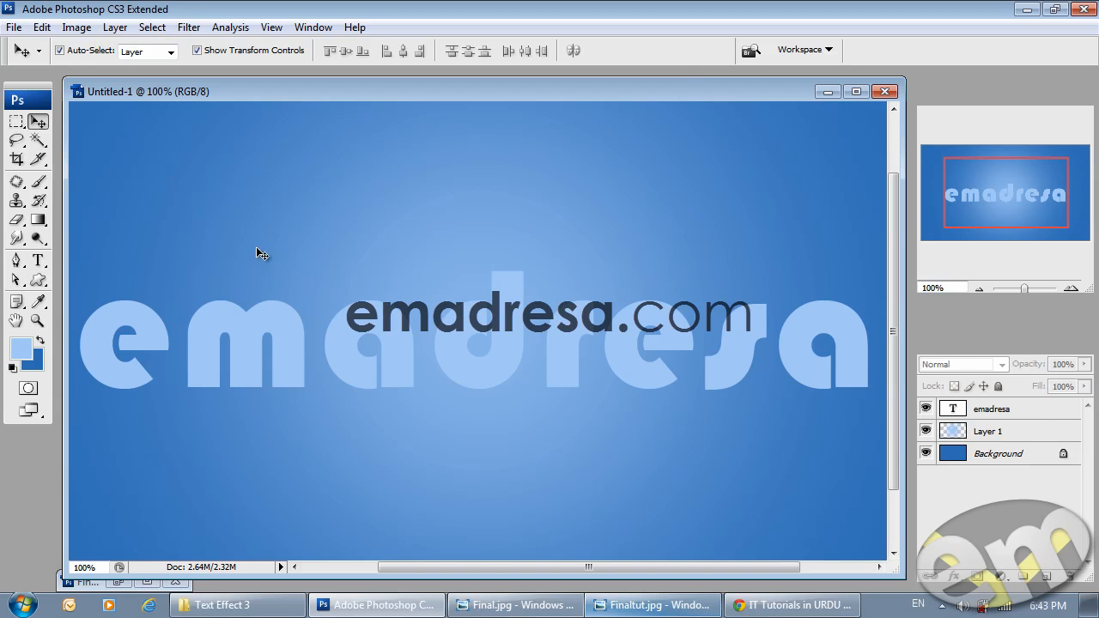
Give emadresa a raised Bevel and Emboss of size 3 and a black-to-white Gradient Overlay
double_click(1035, 409)
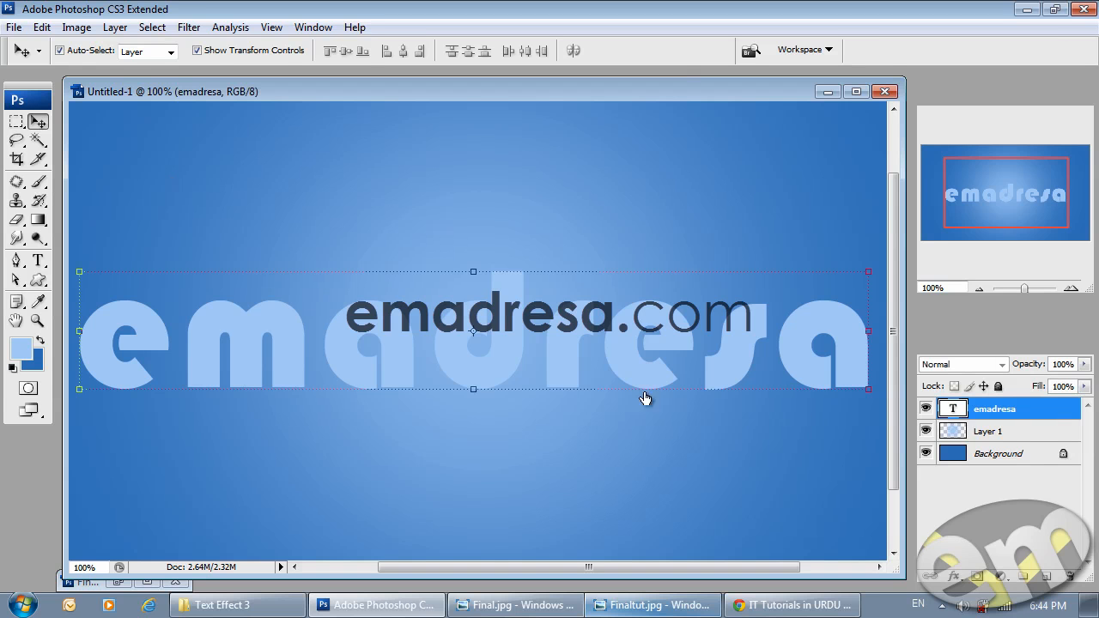
drag(654, 201, 718, 112)
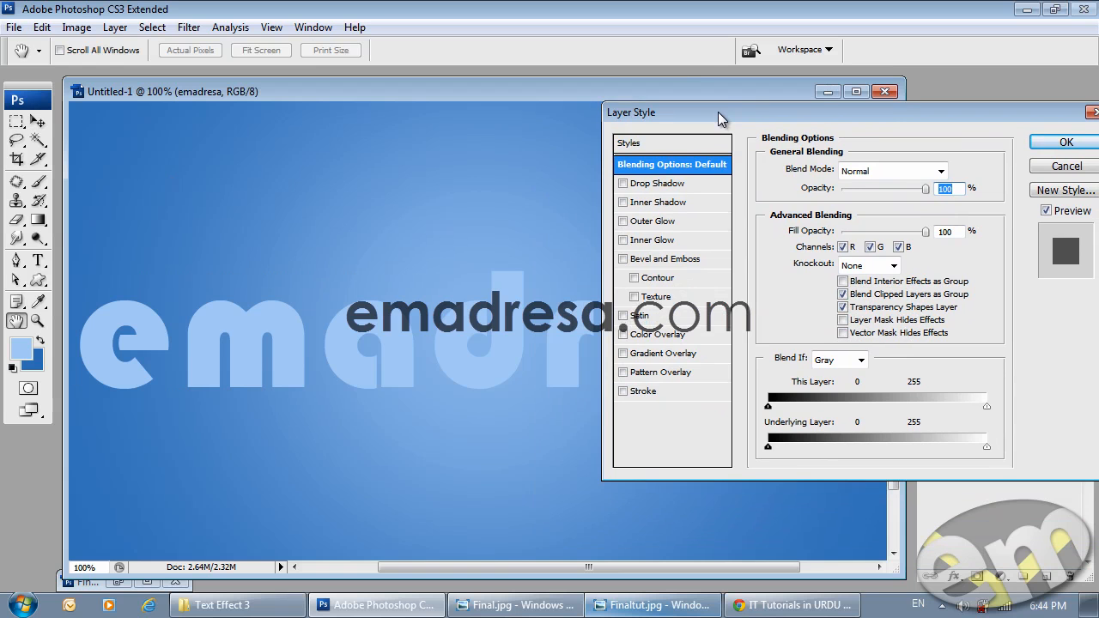
click(657, 259)
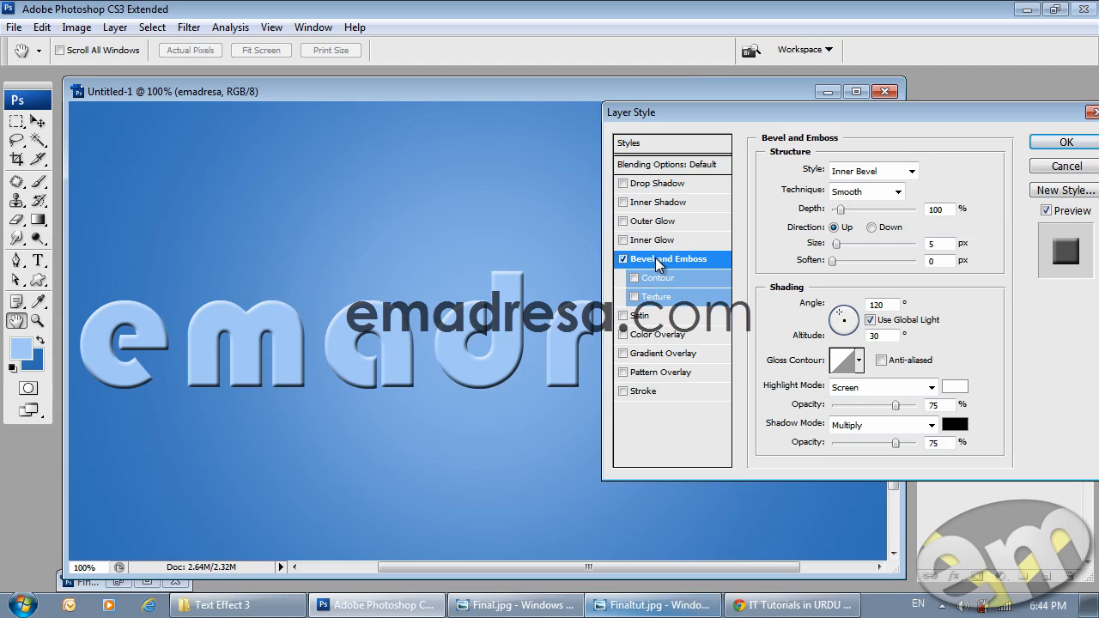
click(874, 228)
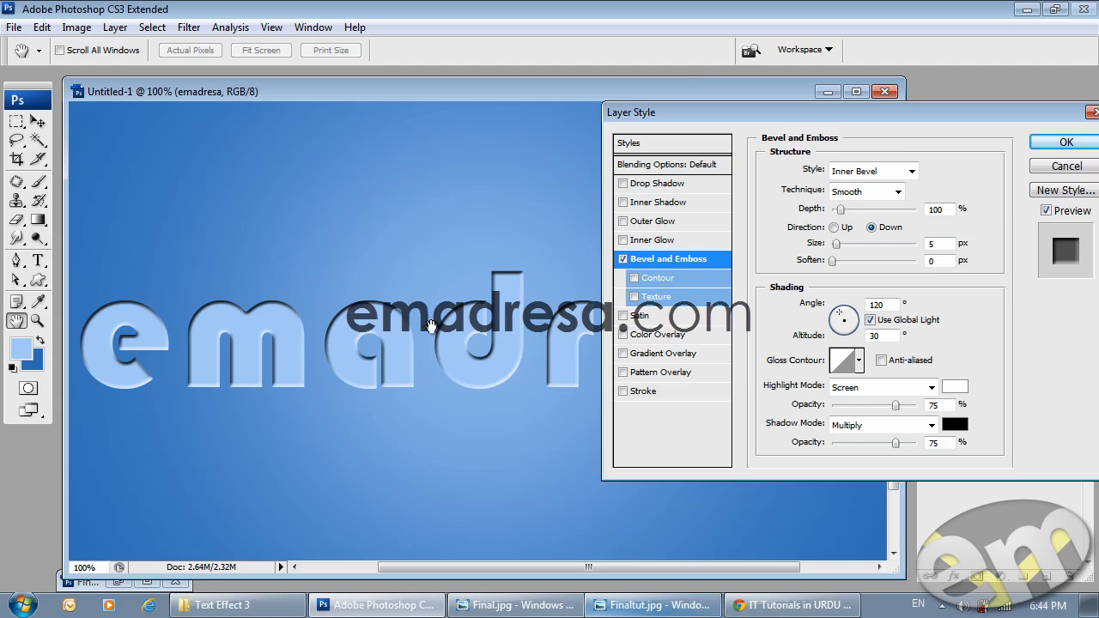
click(834, 227)
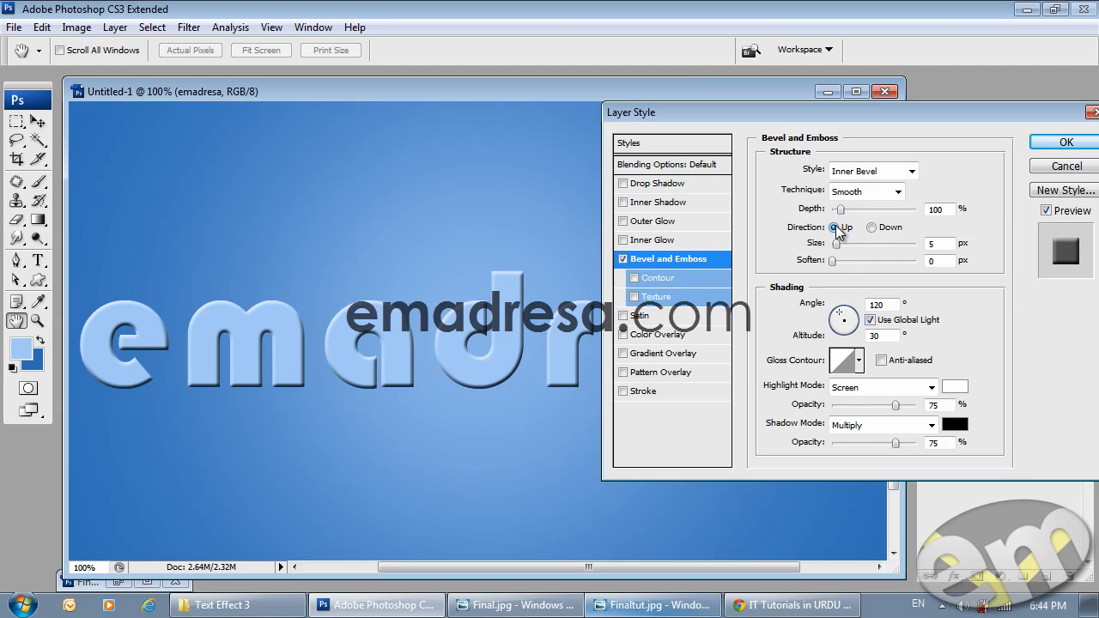
drag(951, 245, 816, 236)
text(3)
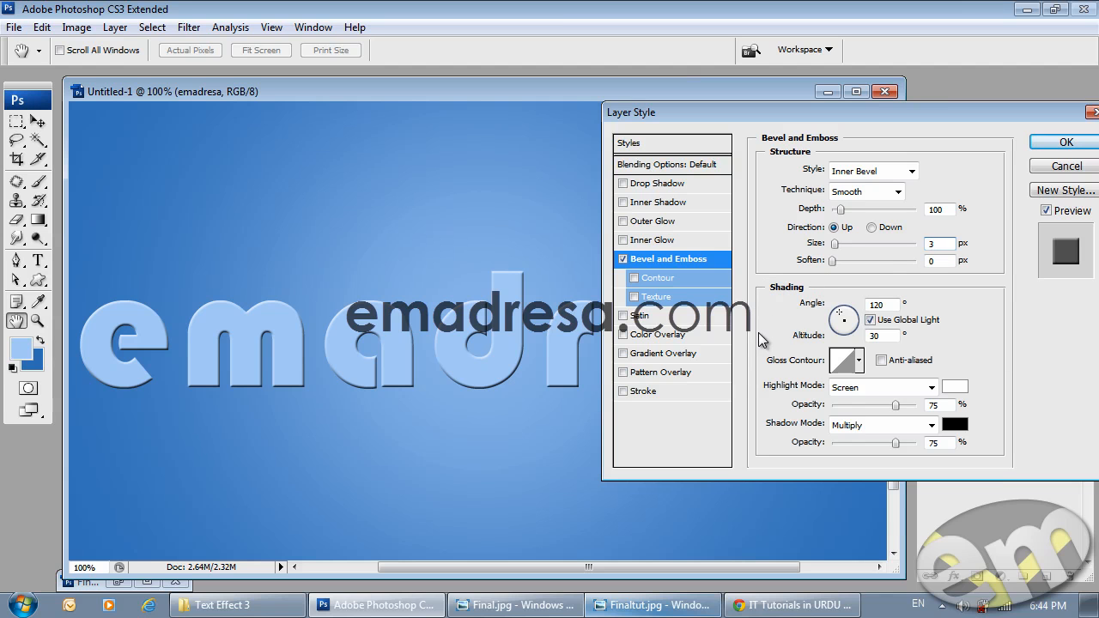
click(655, 351)
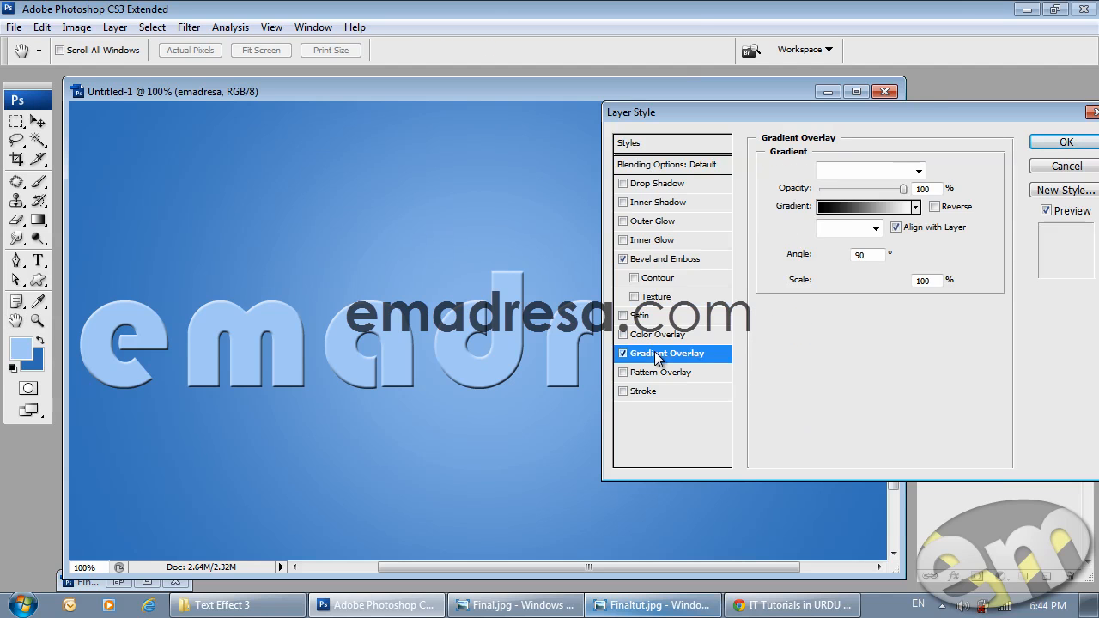
Set the overlay gradient's left stop to blue #3777bf and right stop to light blue #a9cffc
click(850, 207)
double_click(547, 354)
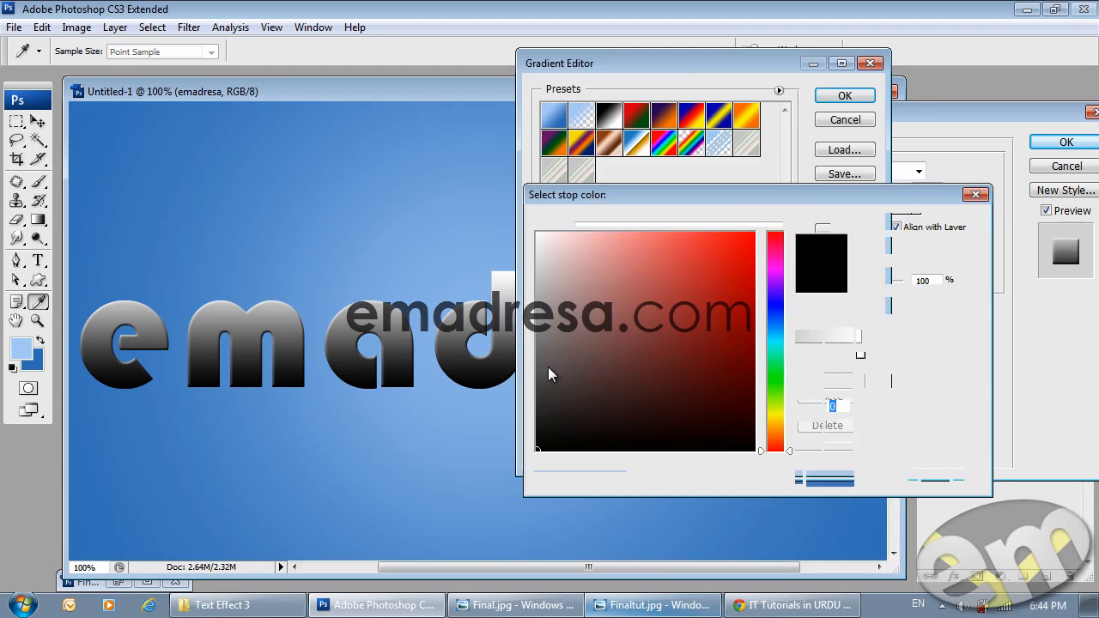
click(79, 373)
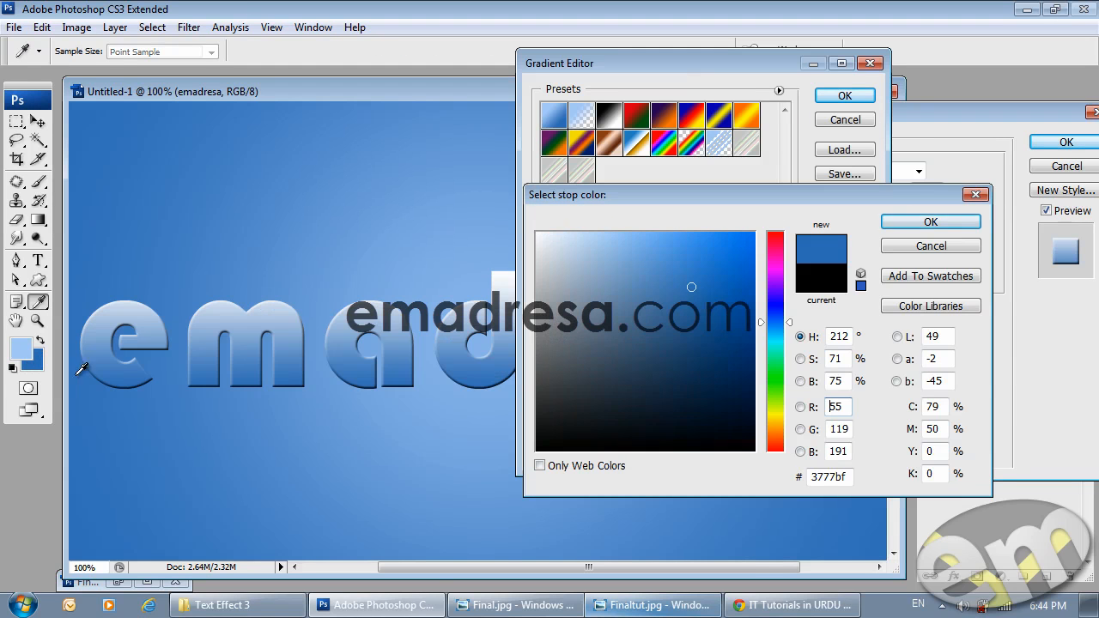
click(931, 222)
double_click(862, 354)
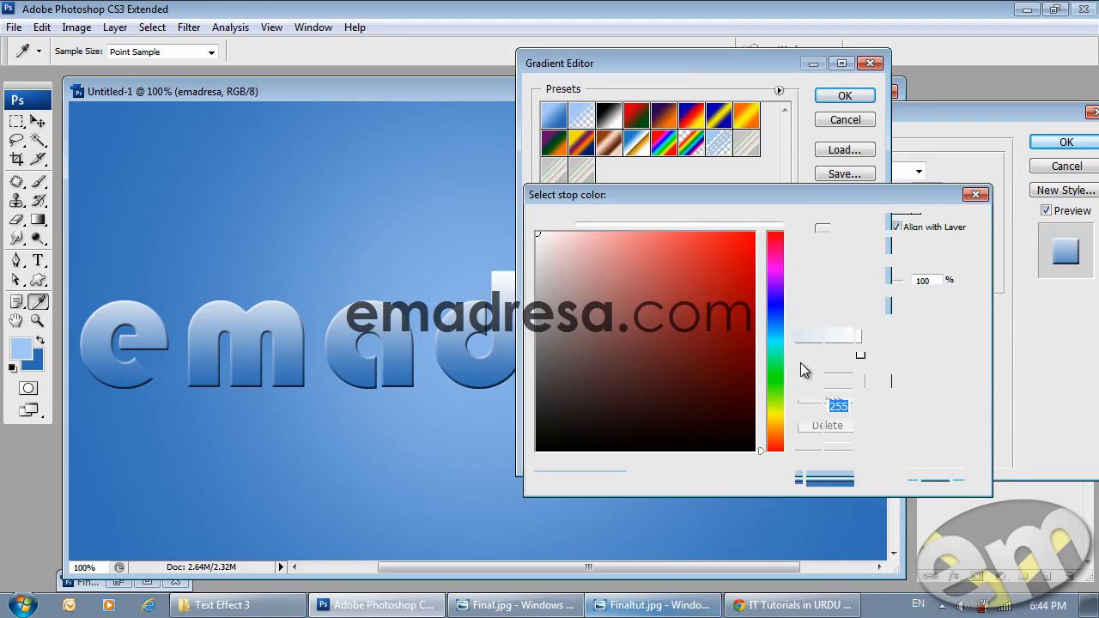
click(23, 345)
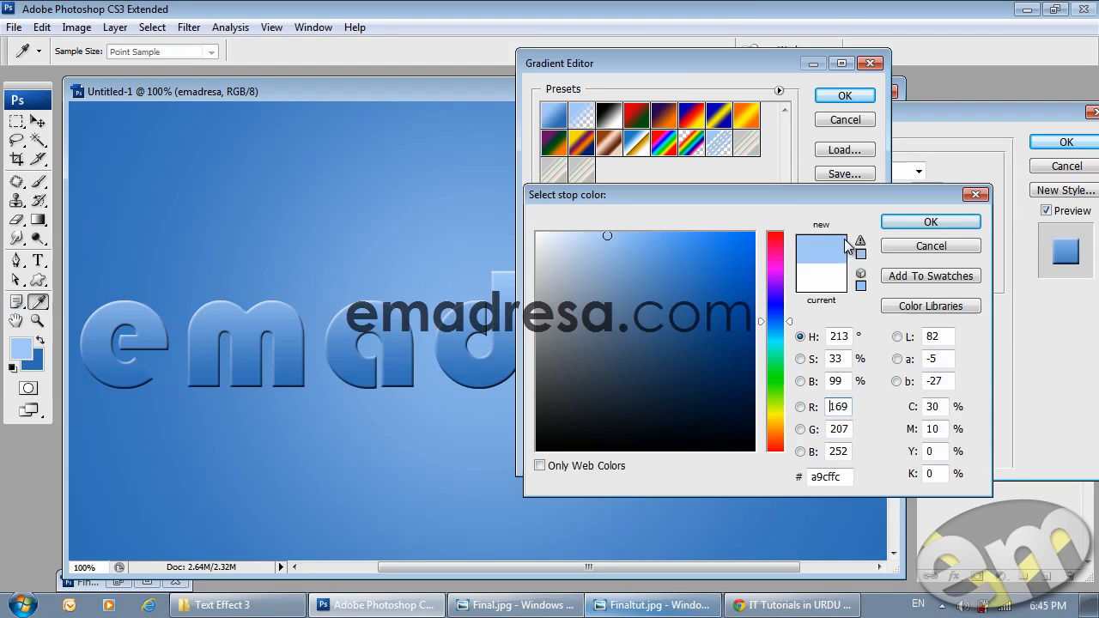
click(929, 222)
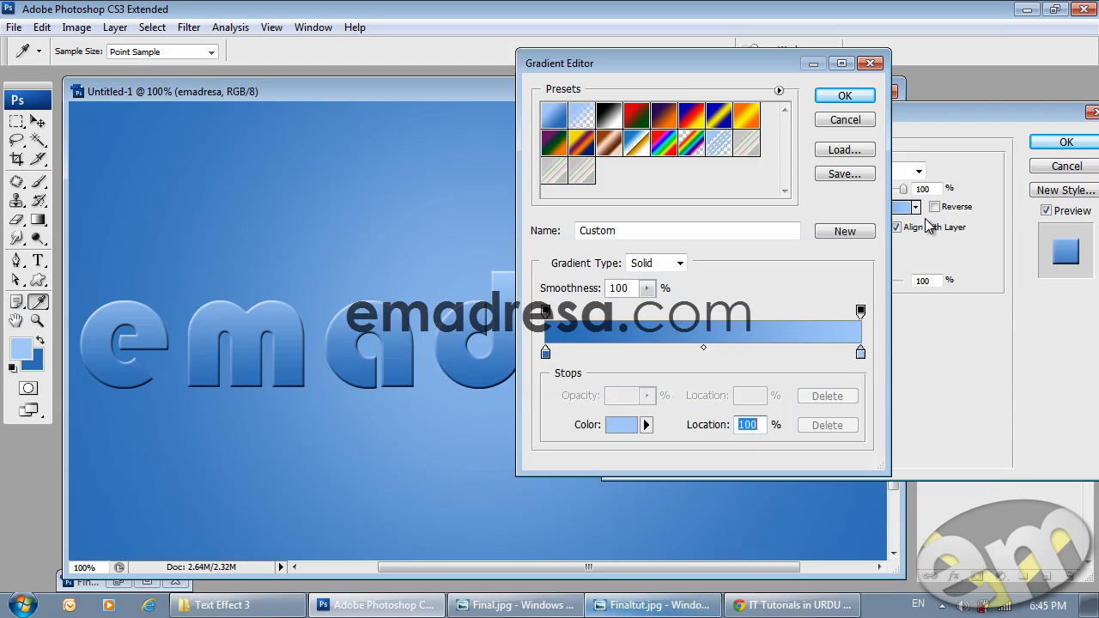
click(847, 97)
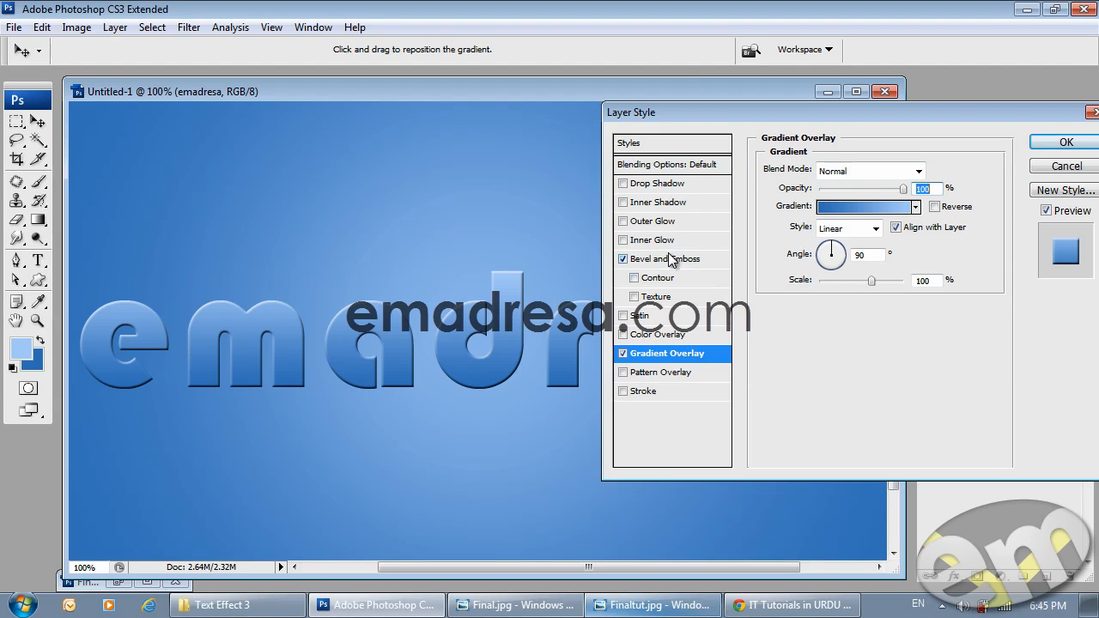
Enable Inner Shadow on the emadresa text with a 3 px distance
click(654, 202)
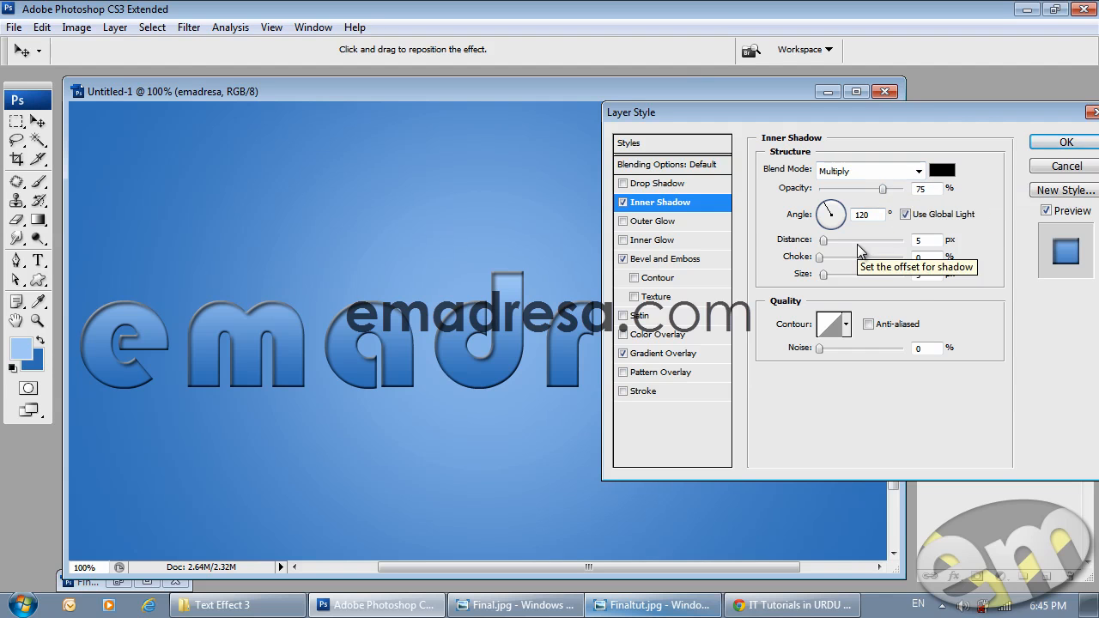
drag(932, 242, 902, 244)
text(3)
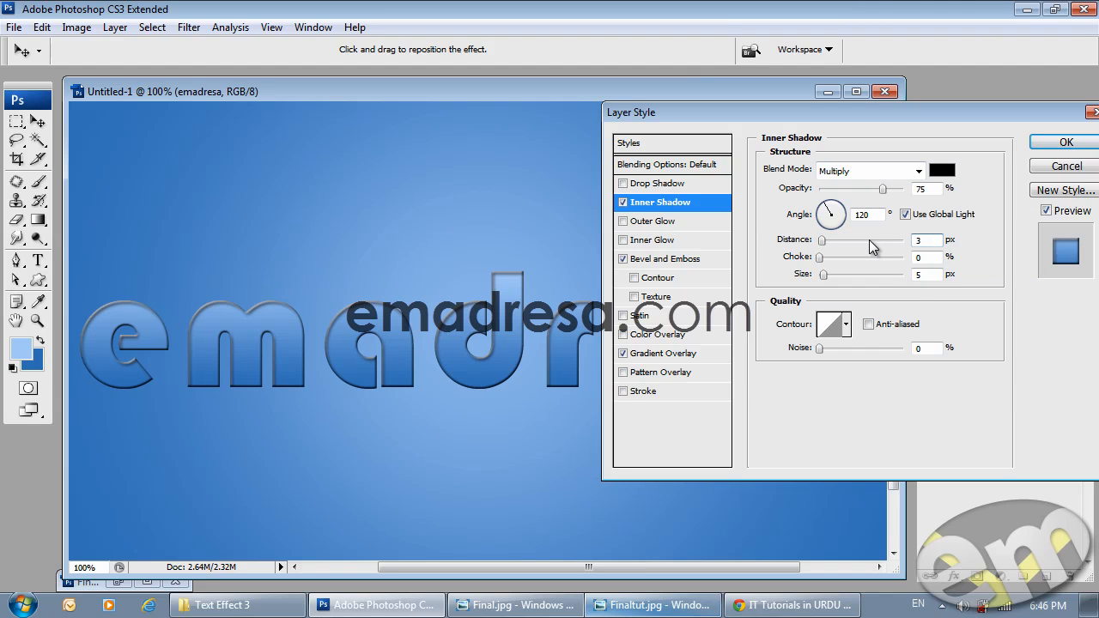
drag(924, 275, 770, 300)
Enable Inner Glow on emadresa, toggling it off and on to compare the look
click(623, 240)
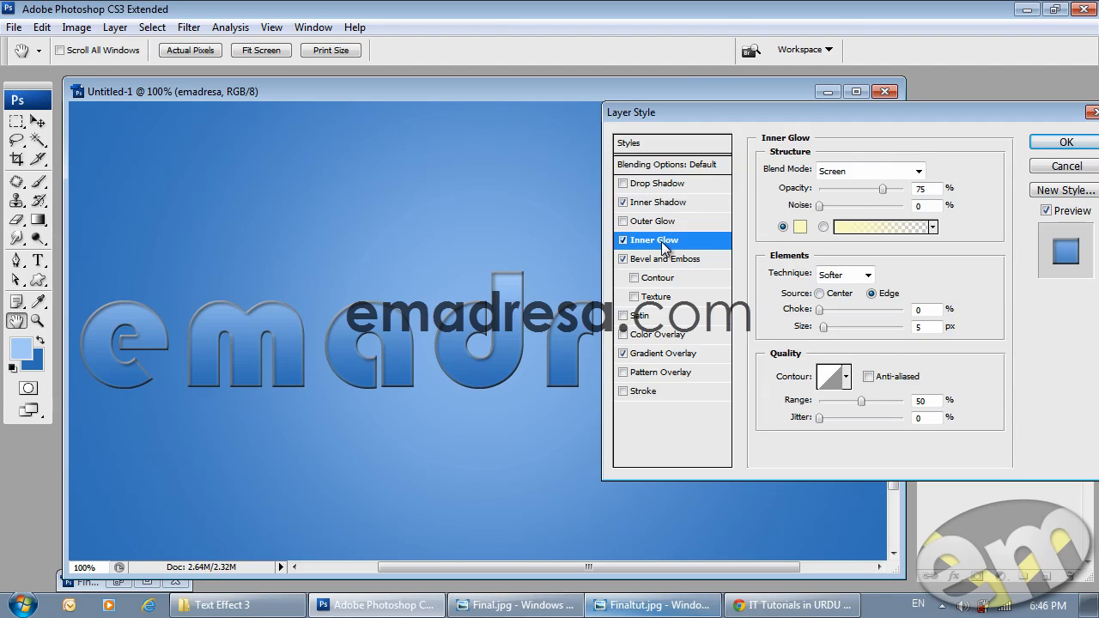
click(625, 242)
click(625, 243)
click(626, 242)
click(625, 242)
click(625, 243)
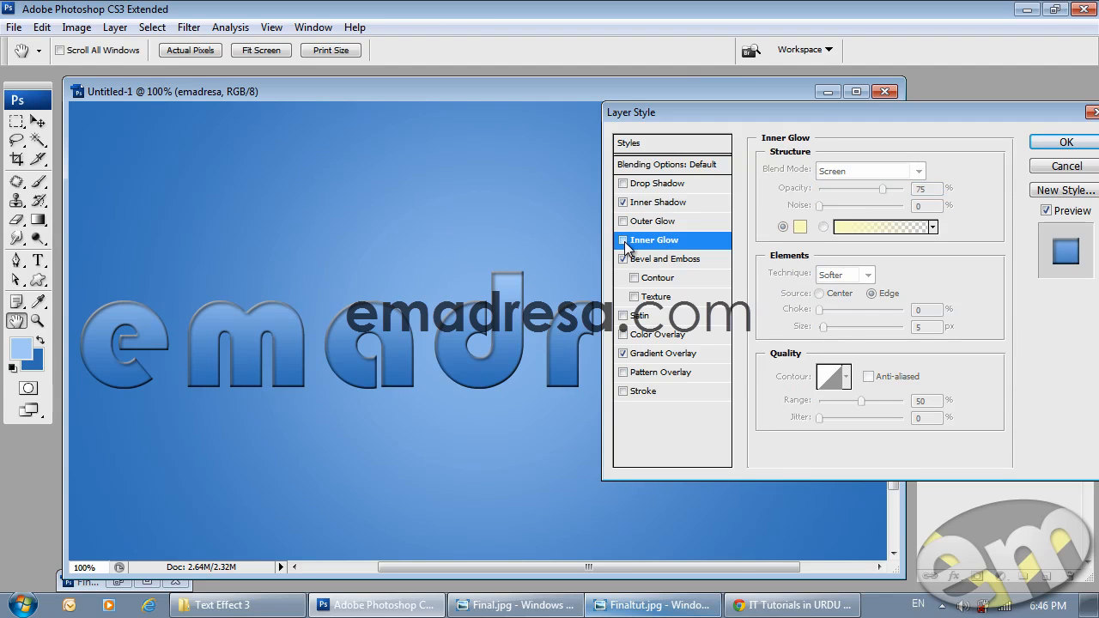
click(625, 242)
click(625, 242)
click(625, 242)
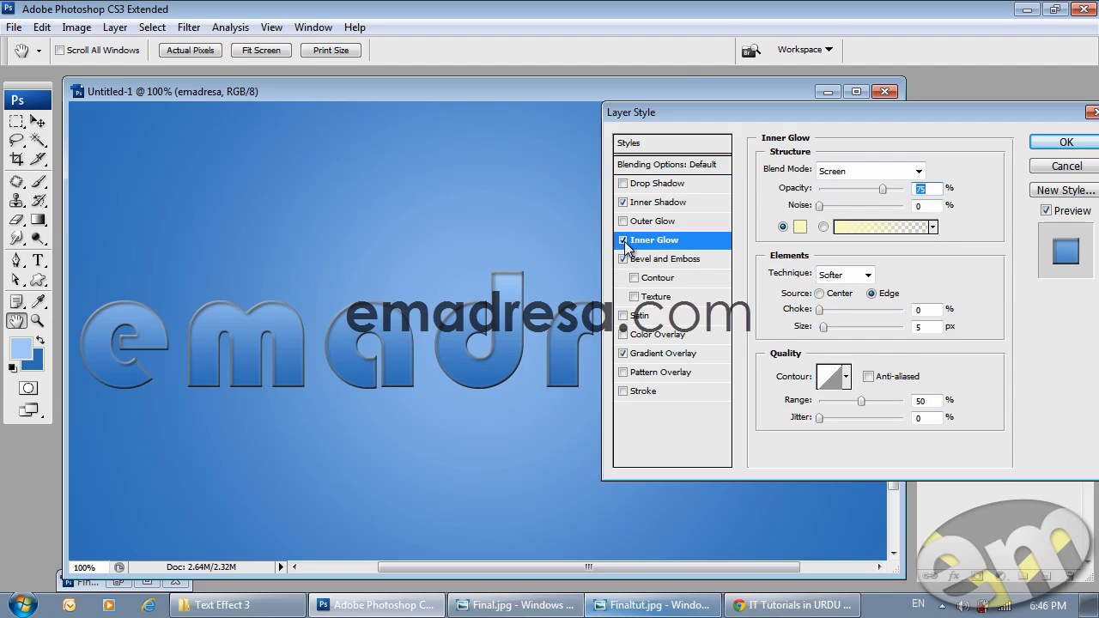
click(634, 241)
Set the inner glow to 50% opacity with a pale yellow colour and apply the effects
drag(933, 188, 889, 191)
text(50)
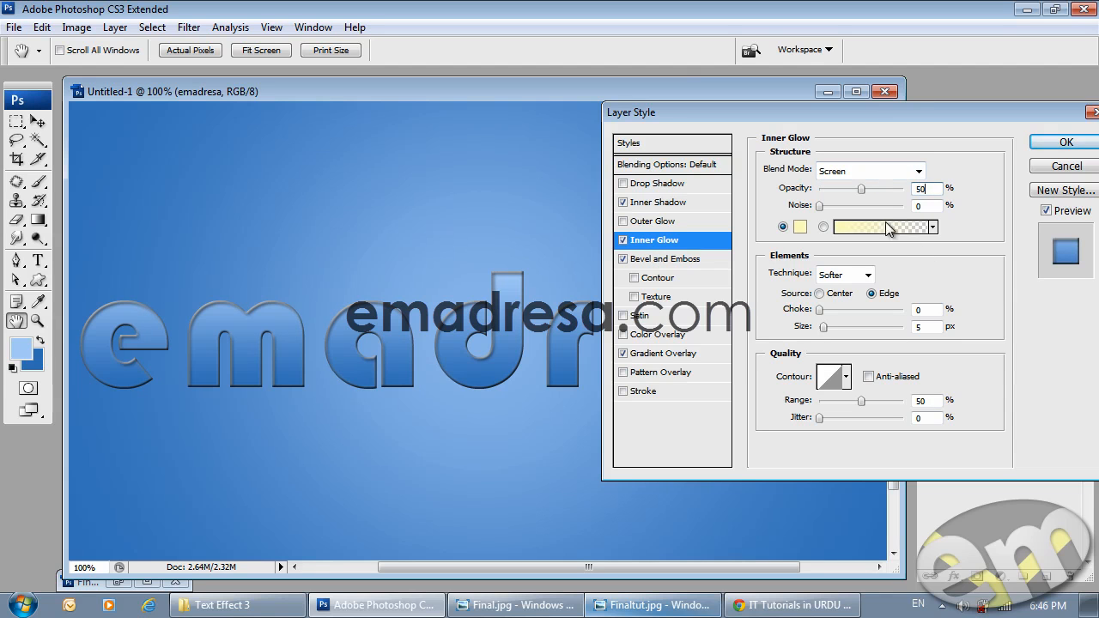
click(800, 228)
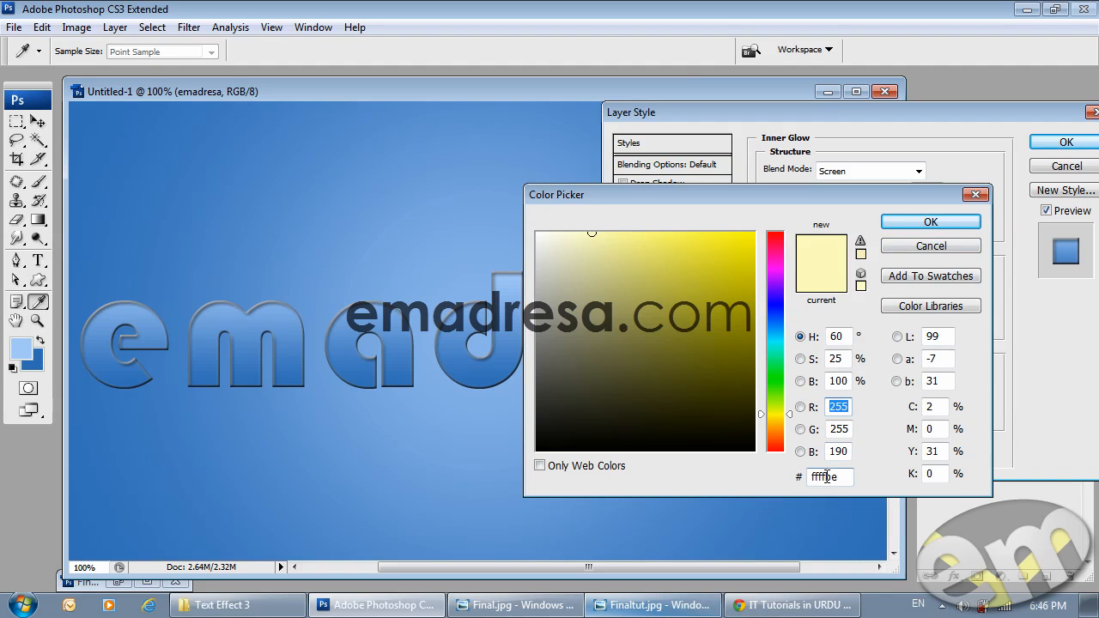
click(931, 222)
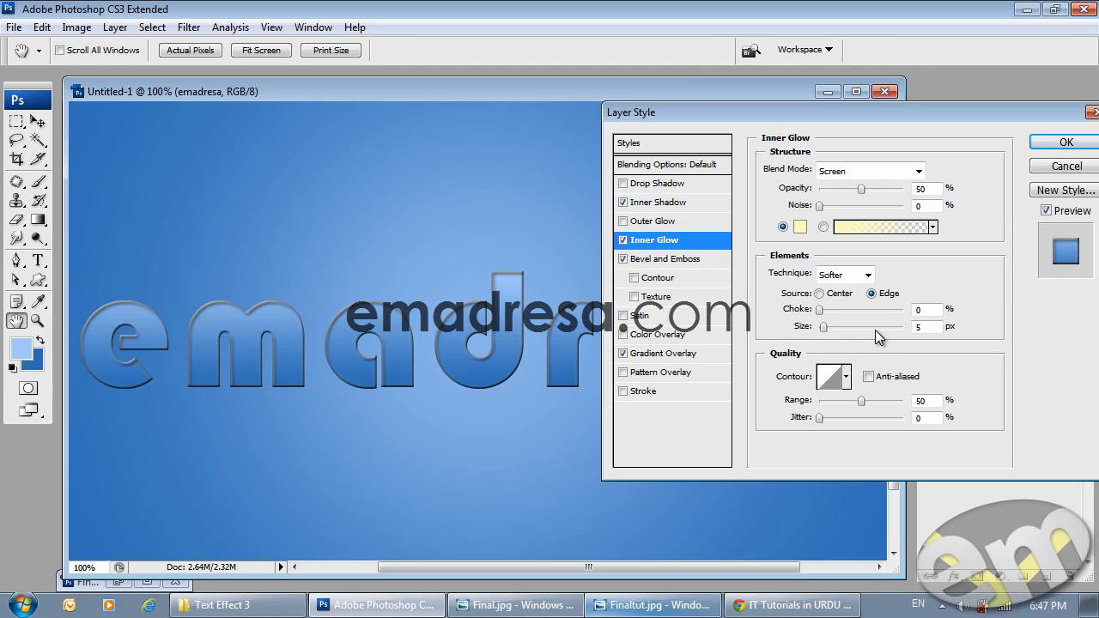
click(1066, 142)
click(461, 444)
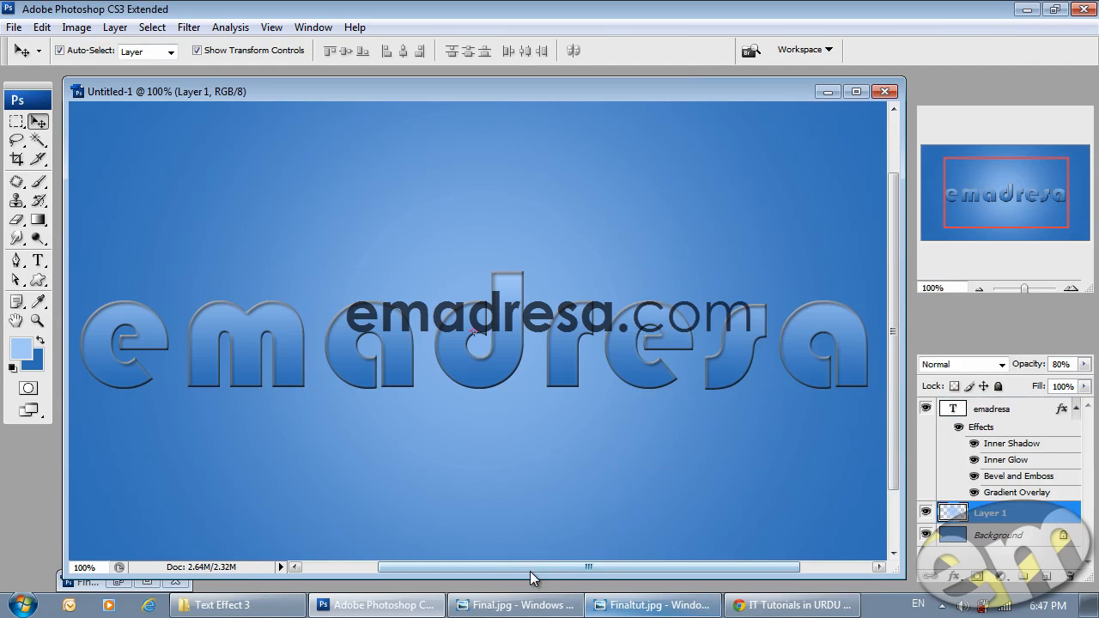
Add a new empty layer above the emadresa text layer
drag(528, 574, 526, 576)
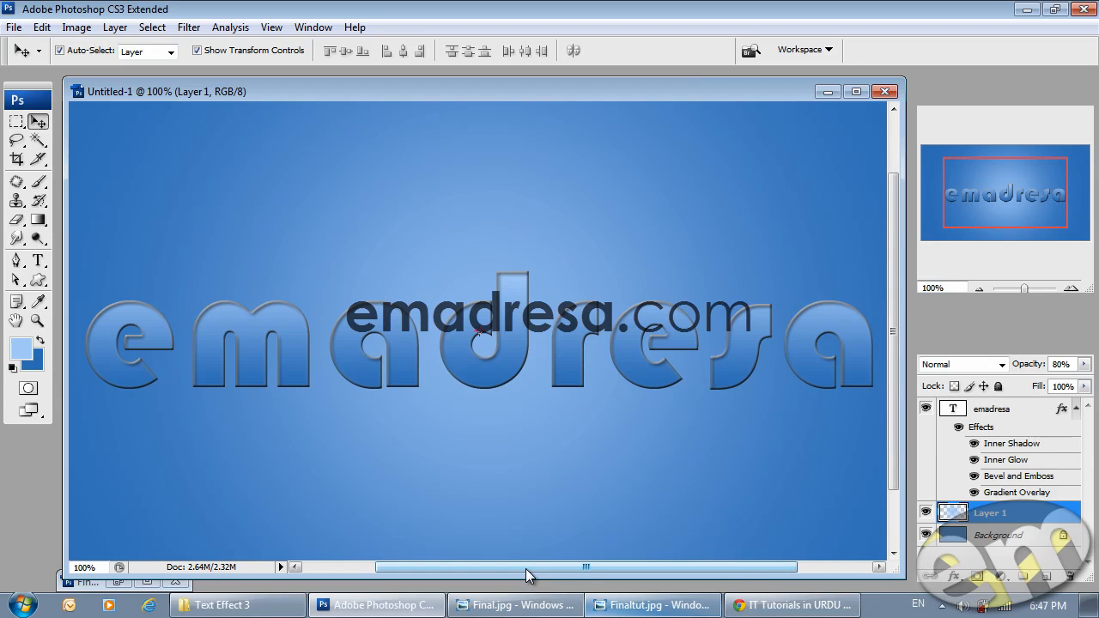
click(988, 412)
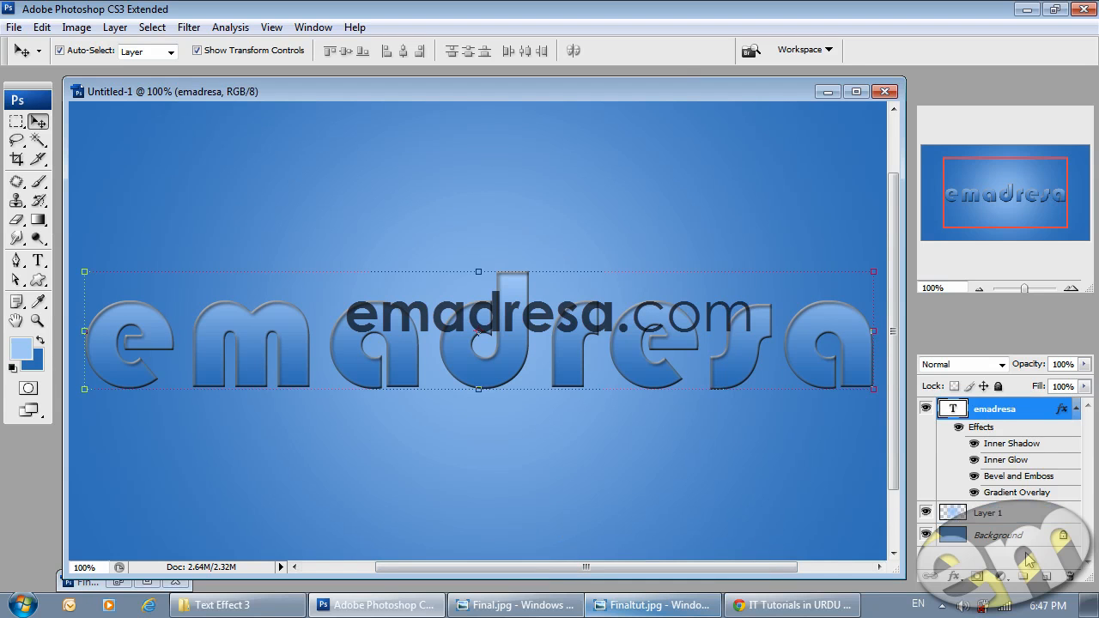
click(1045, 583)
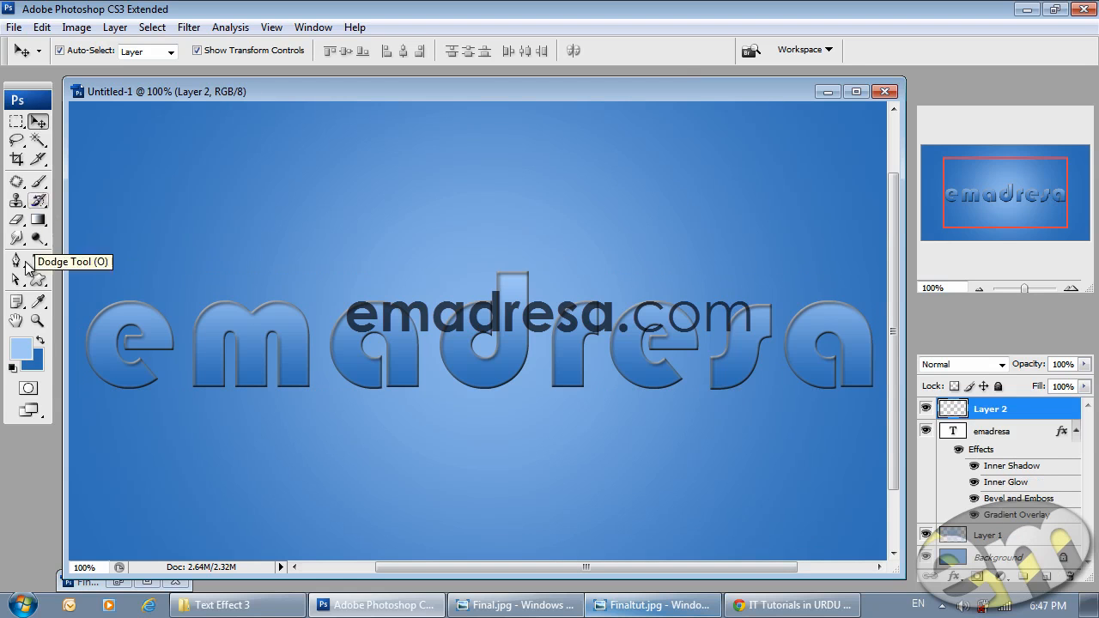
Set the foreground painting colour to white #ffffff
click(22, 347)
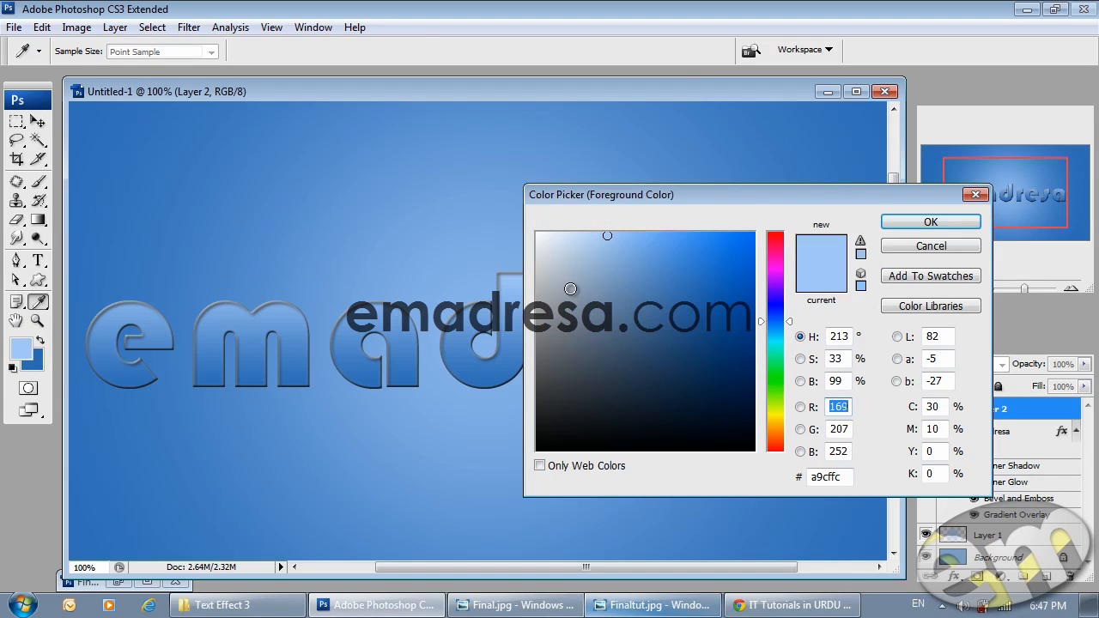
drag(570, 289, 537, 232)
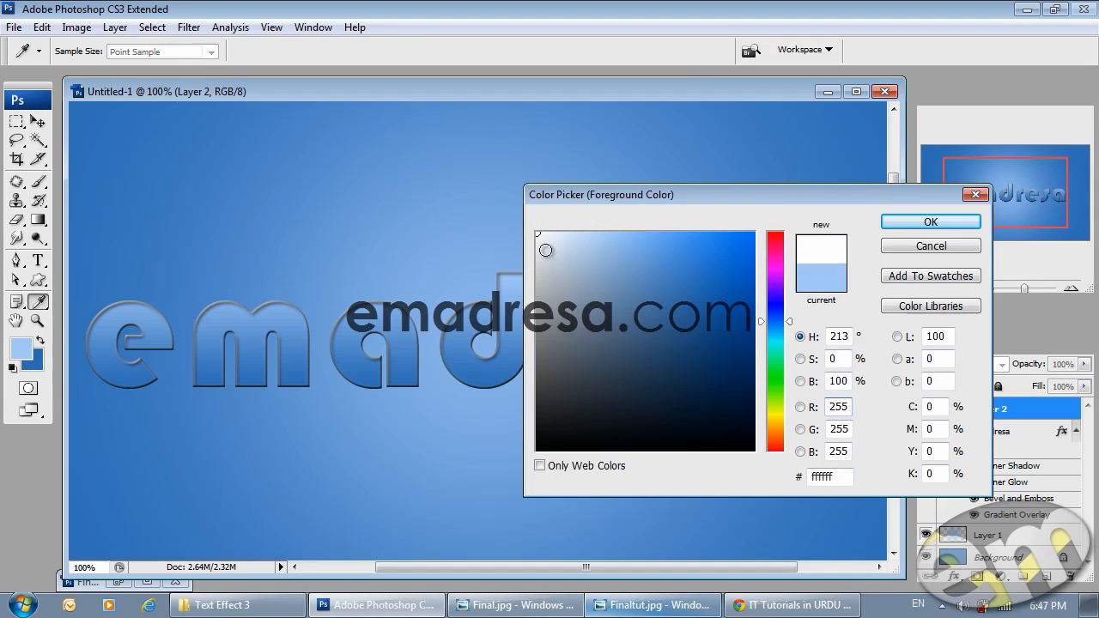
click(926, 223)
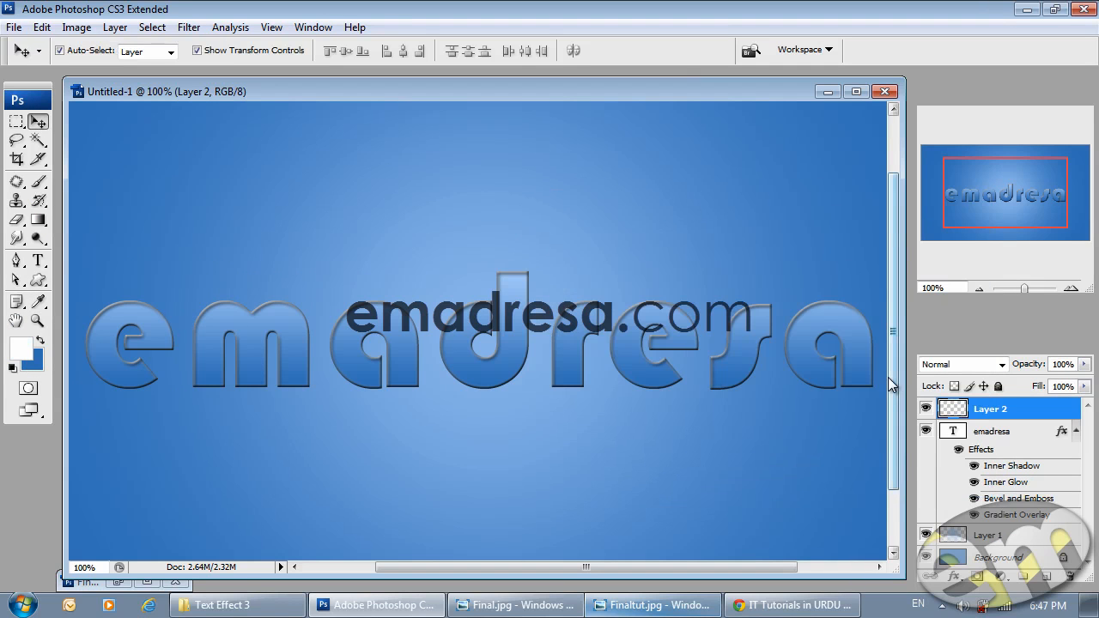
Load the emadresa letter outline as a selection, contract it by 3 px, and start renaming Layer 2
ctrl+click(957, 434)
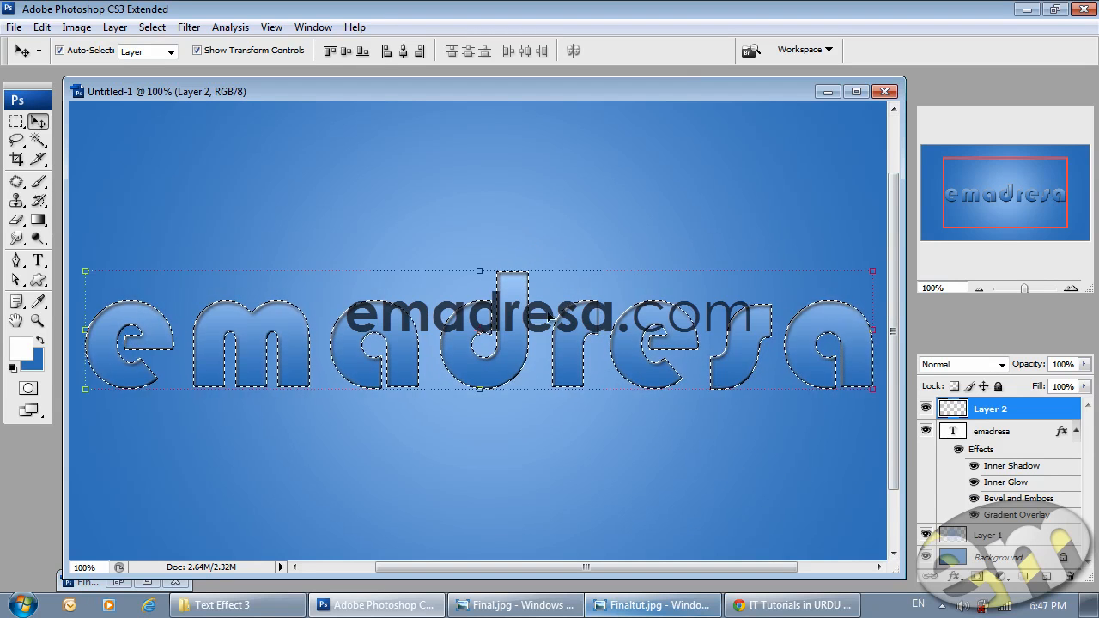
click(152, 27)
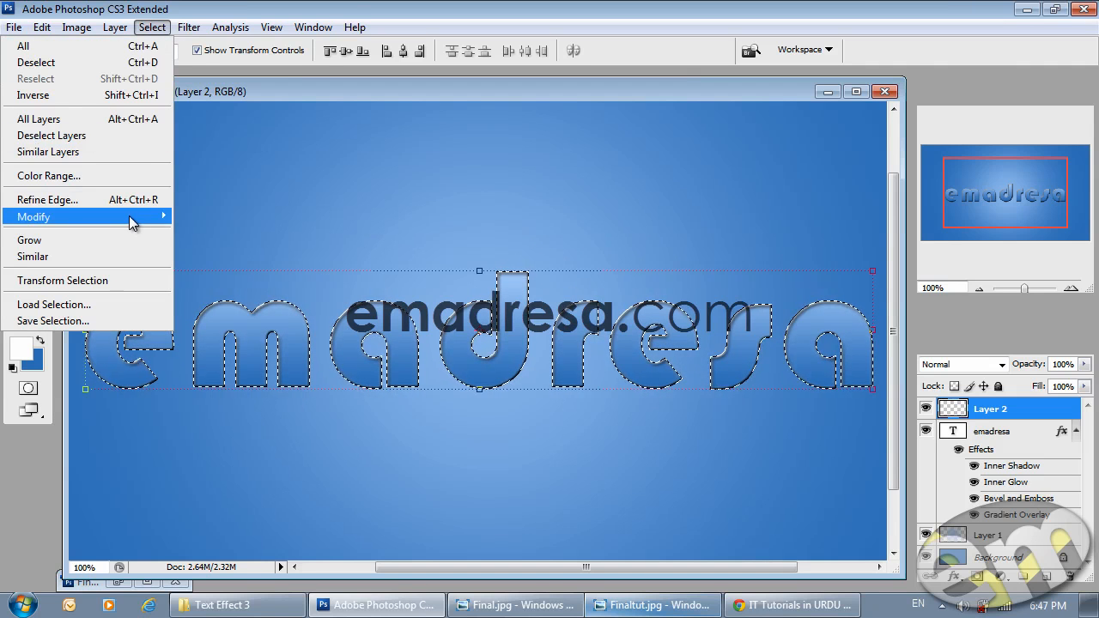
mouse_move(129, 215)
click(210, 266)
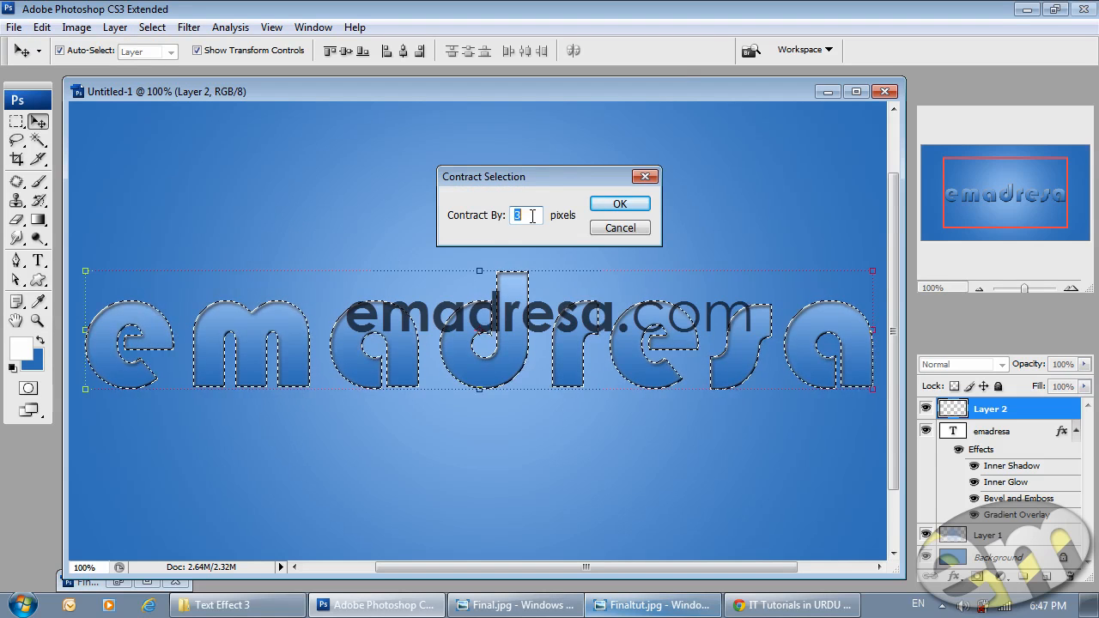
click(614, 205)
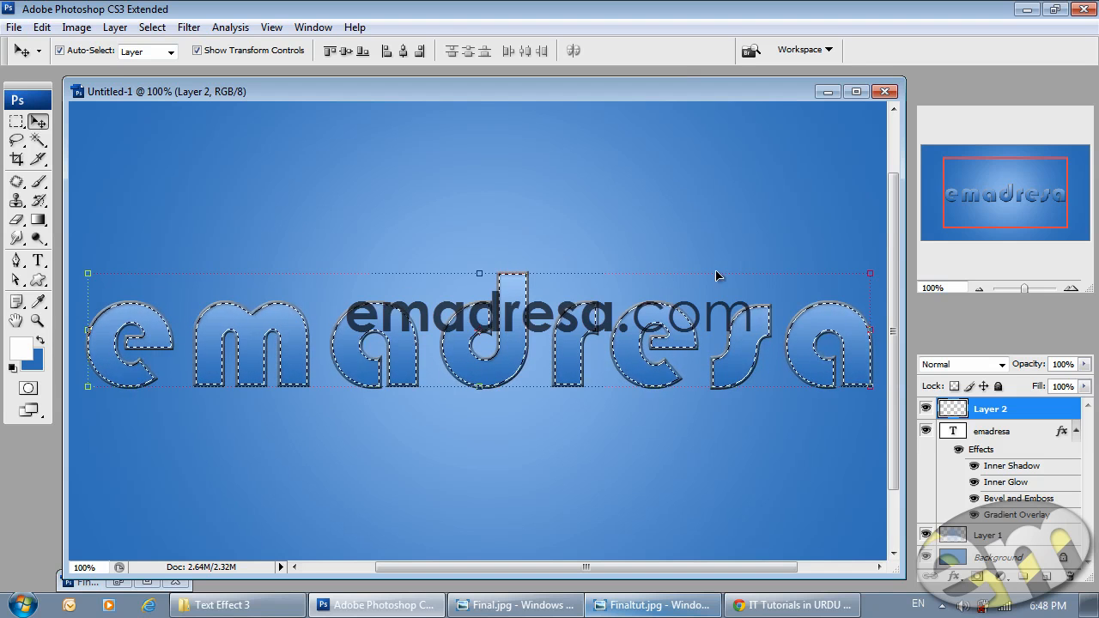
double_click(992, 411)
Name the layer 'light' and set up a 129 px brush with 0% hardness
text(light)
key(Return)
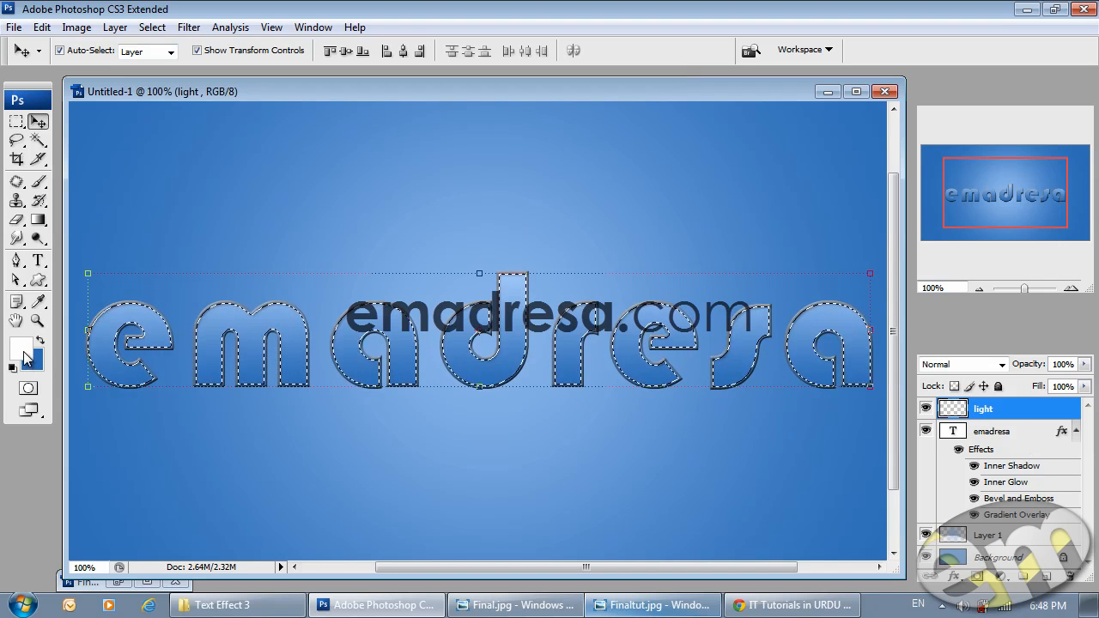
click(38, 182)
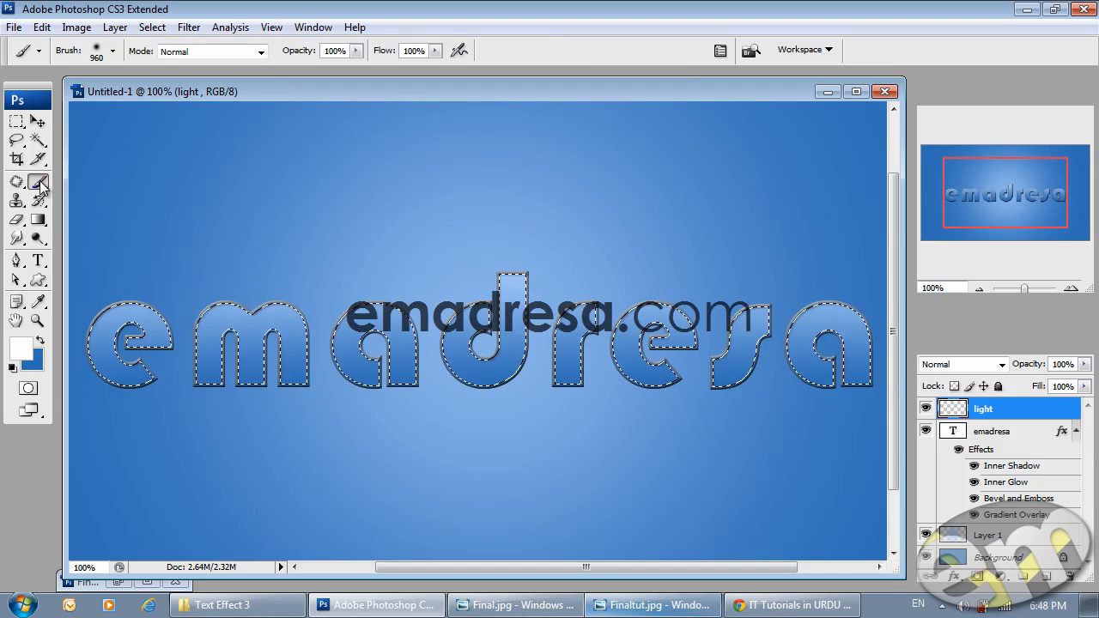
right_click(364, 302)
click(483, 336)
click(475, 335)
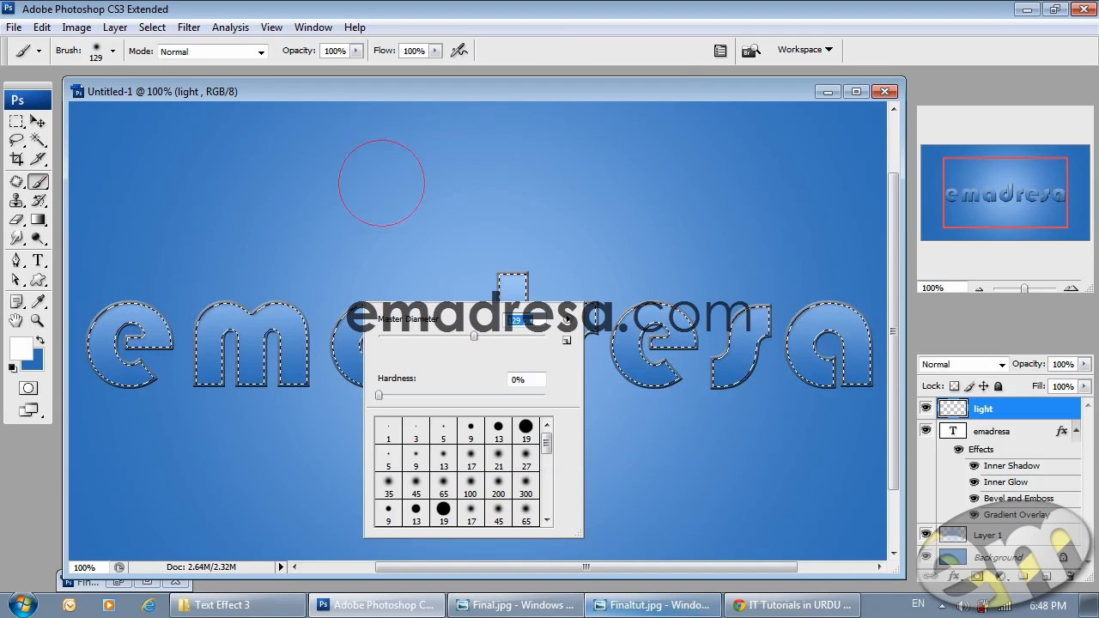
click(370, 92)
Paint white highlights on the e, m and d letters, then deselect
click(131, 316)
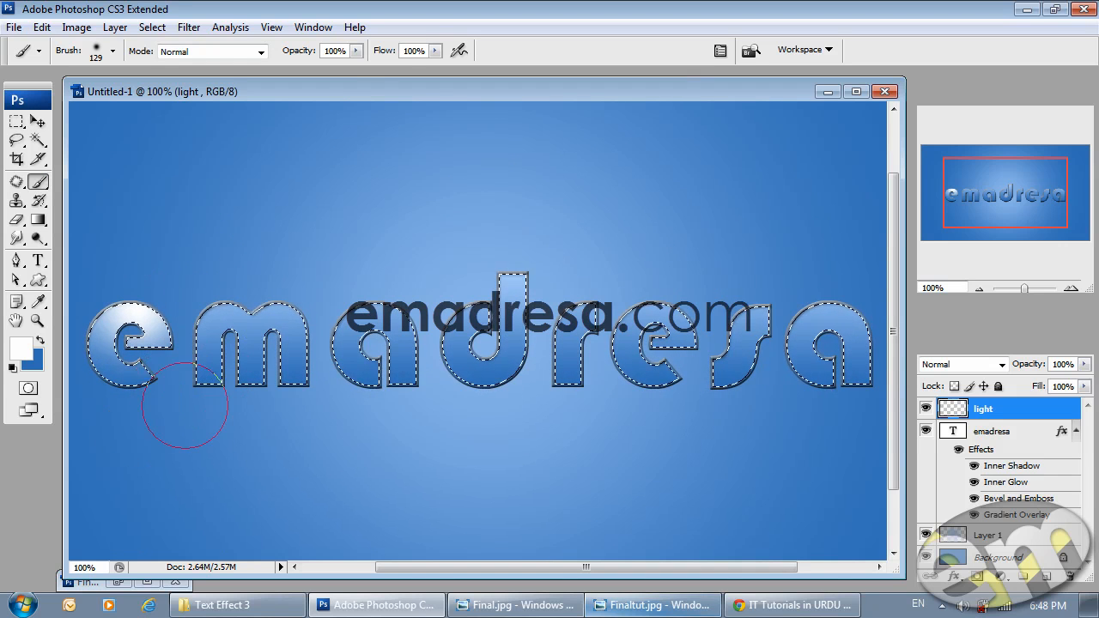
click(221, 305)
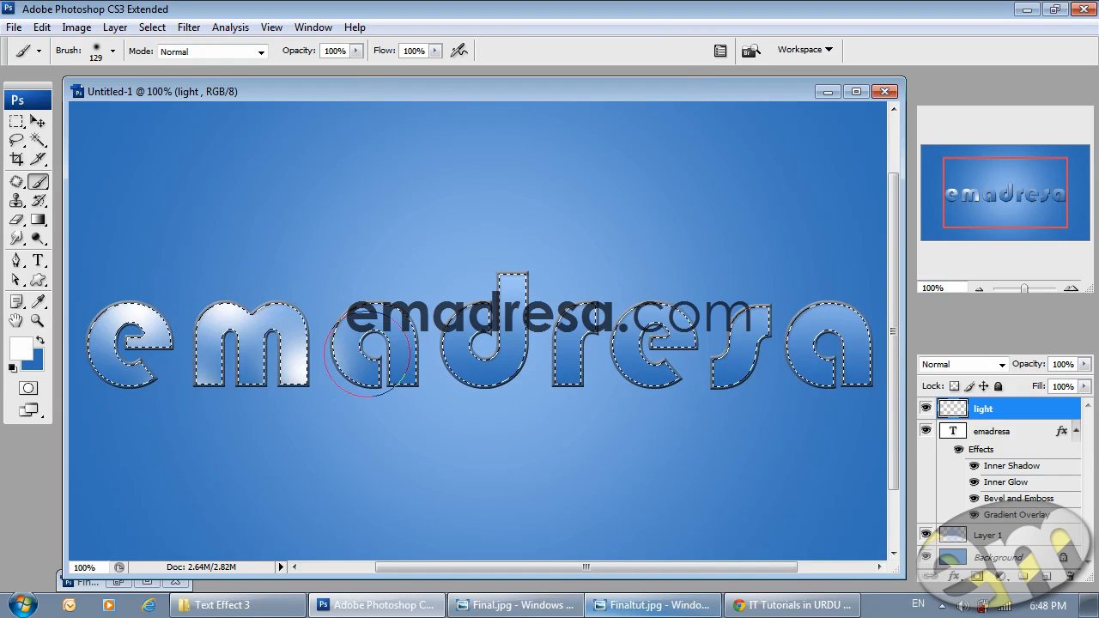
click(488, 378)
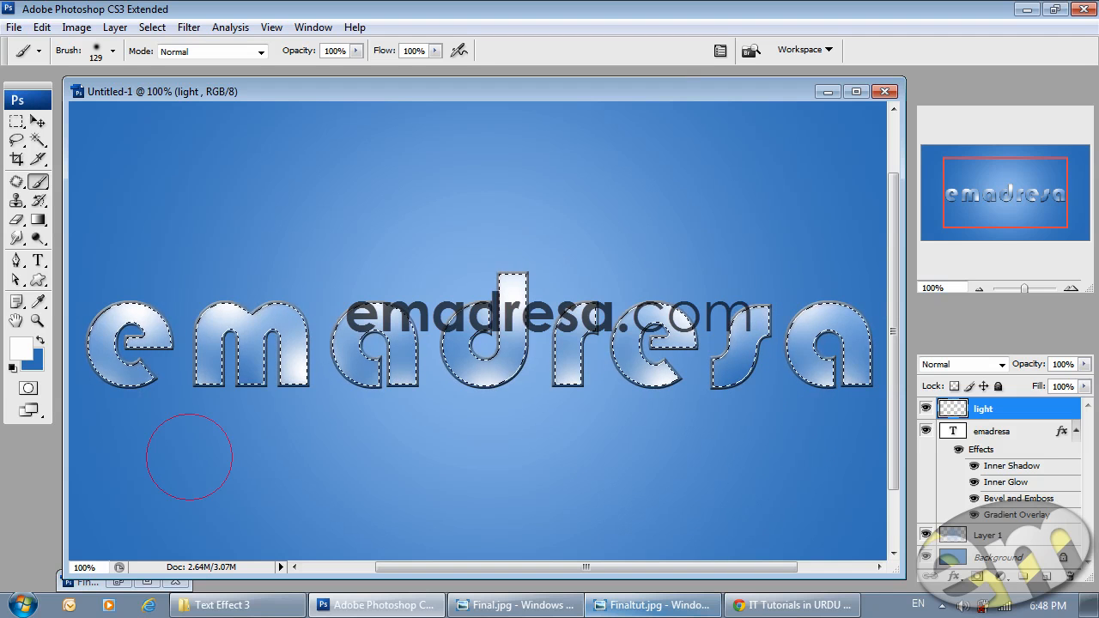
key(ctrl+d)
click(38, 121)
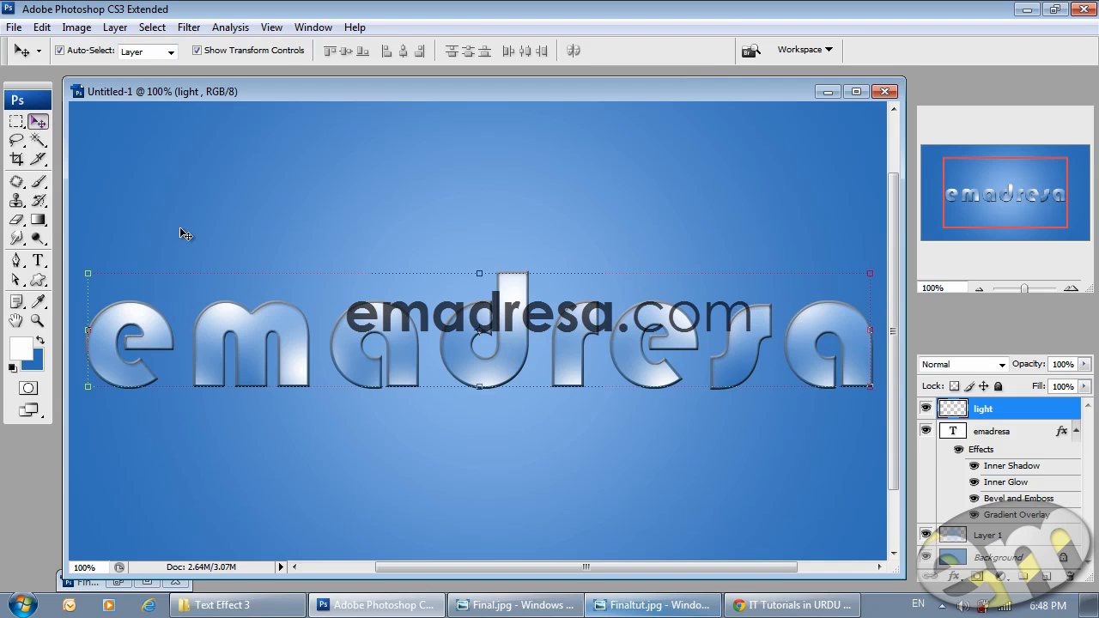
Blend the light layer in Overlay mode at 80% opacity, toggling it to compare
click(986, 368)
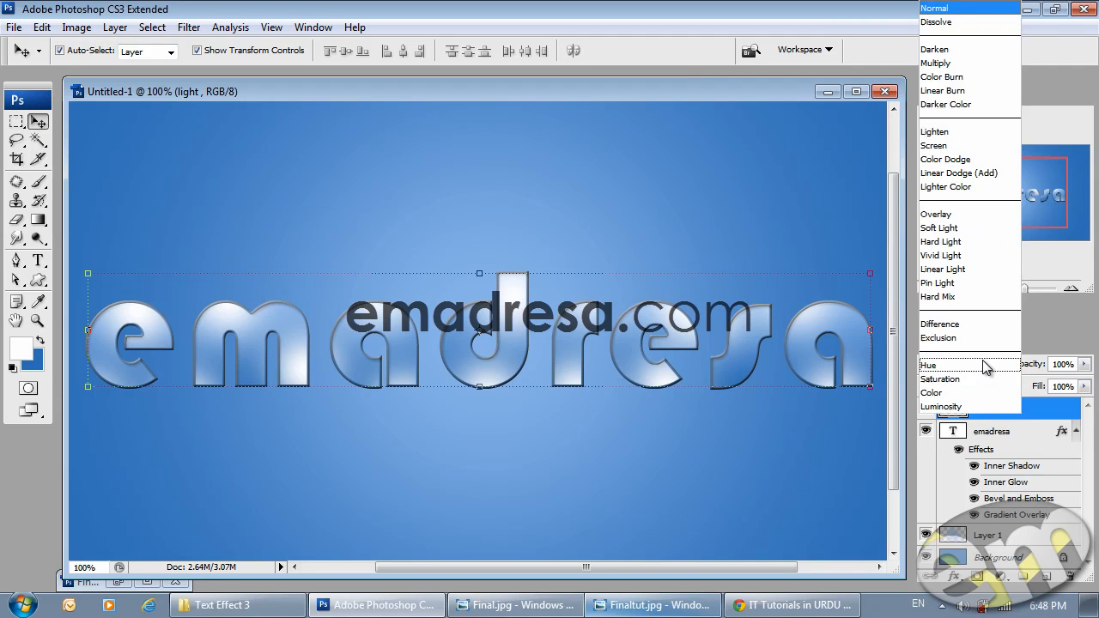
click(957, 214)
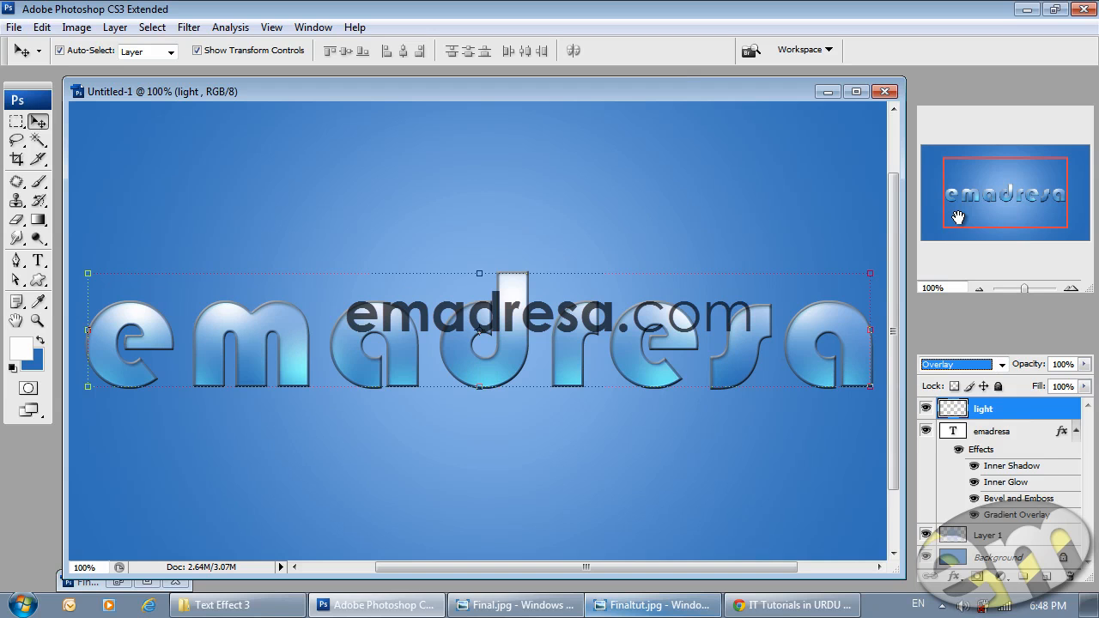
click(1063, 365)
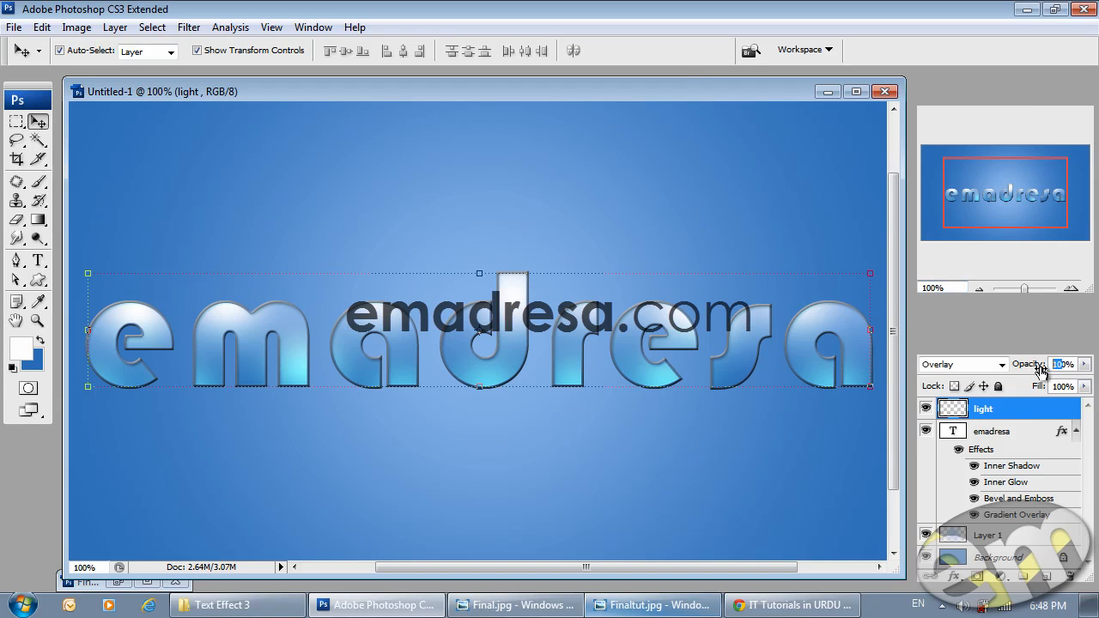
text(80)
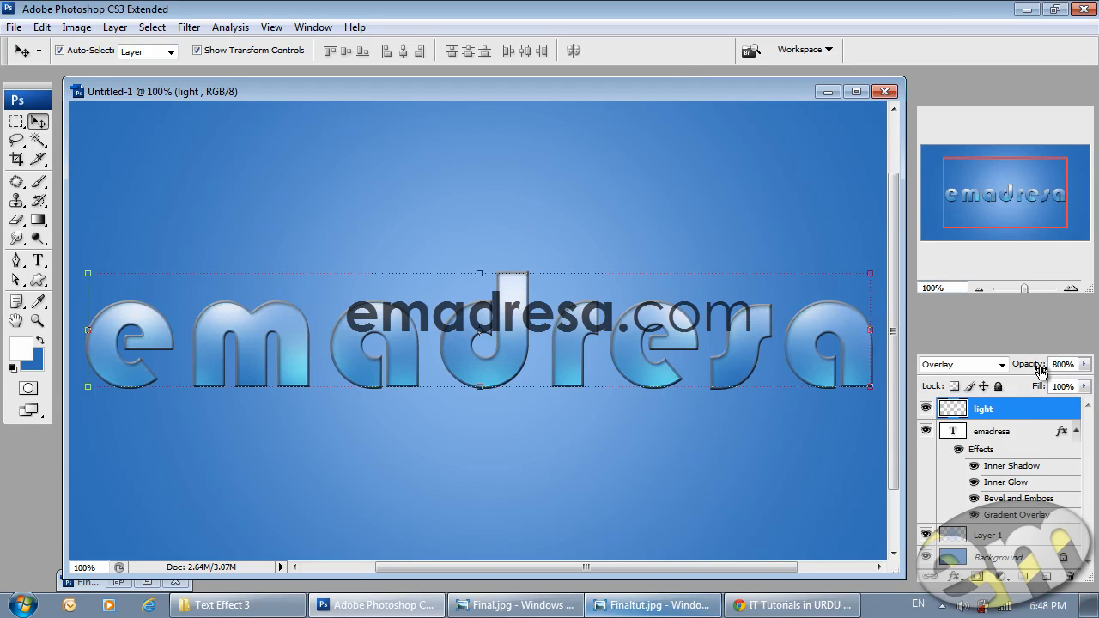
click(927, 412)
click(929, 412)
click(927, 412)
click(927, 412)
Zoom the view out to 50% and expand the Styles panel
click(823, 465)
mouse_move(694, 572)
mouse_down()
mouse_move(668, 572)
mouse_move(676, 562)
mouse_up()
click(38, 320)
alt+click(363, 334)
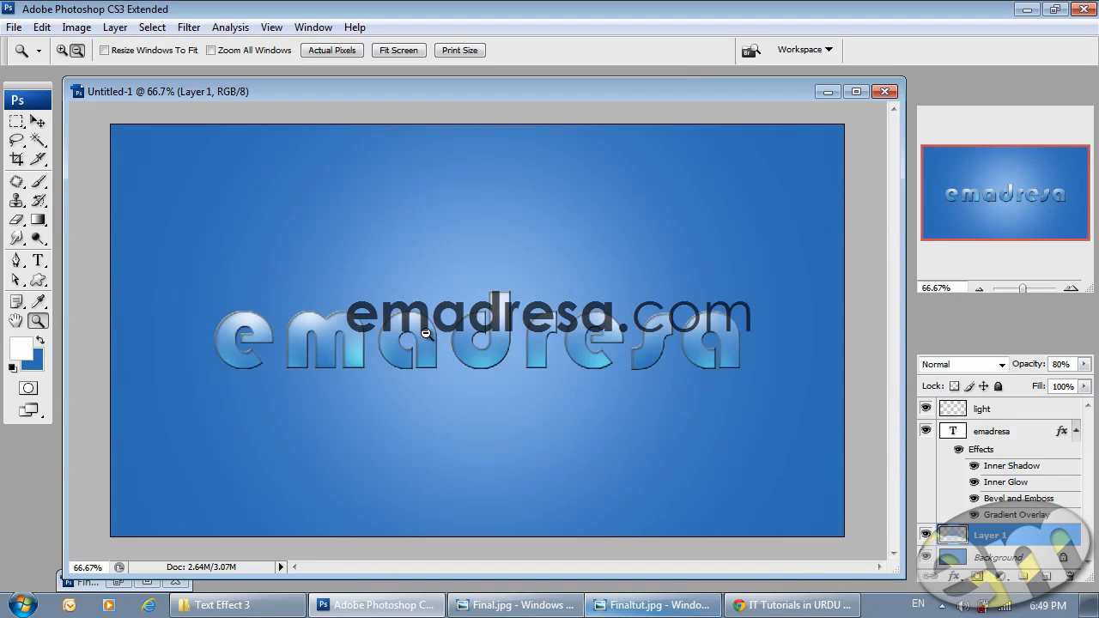
alt+click(430, 335)
click(38, 121)
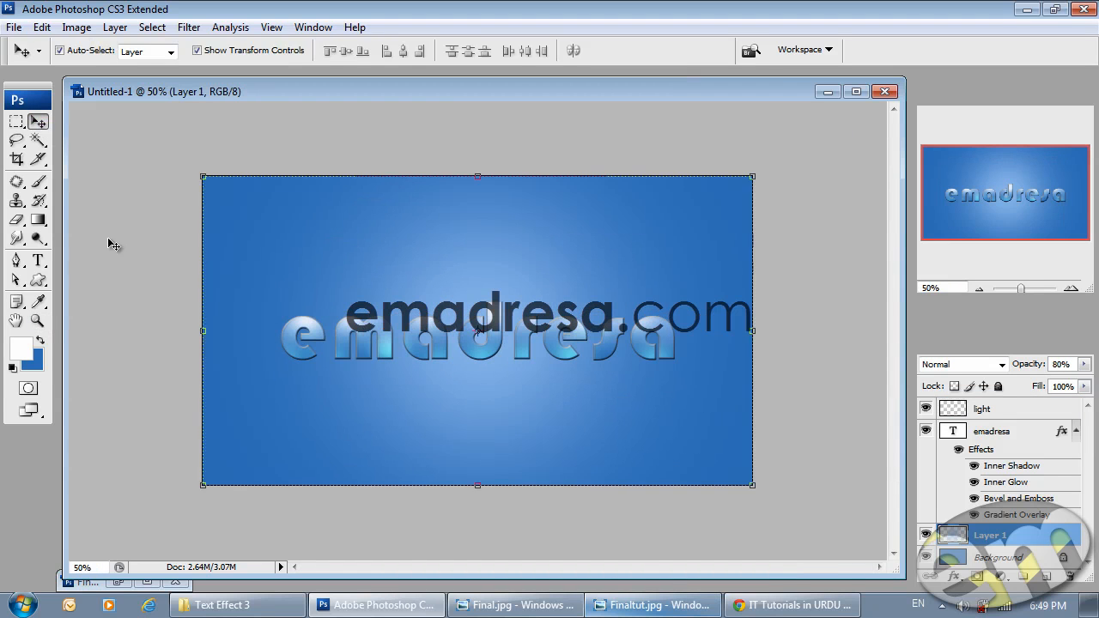
click(112, 251)
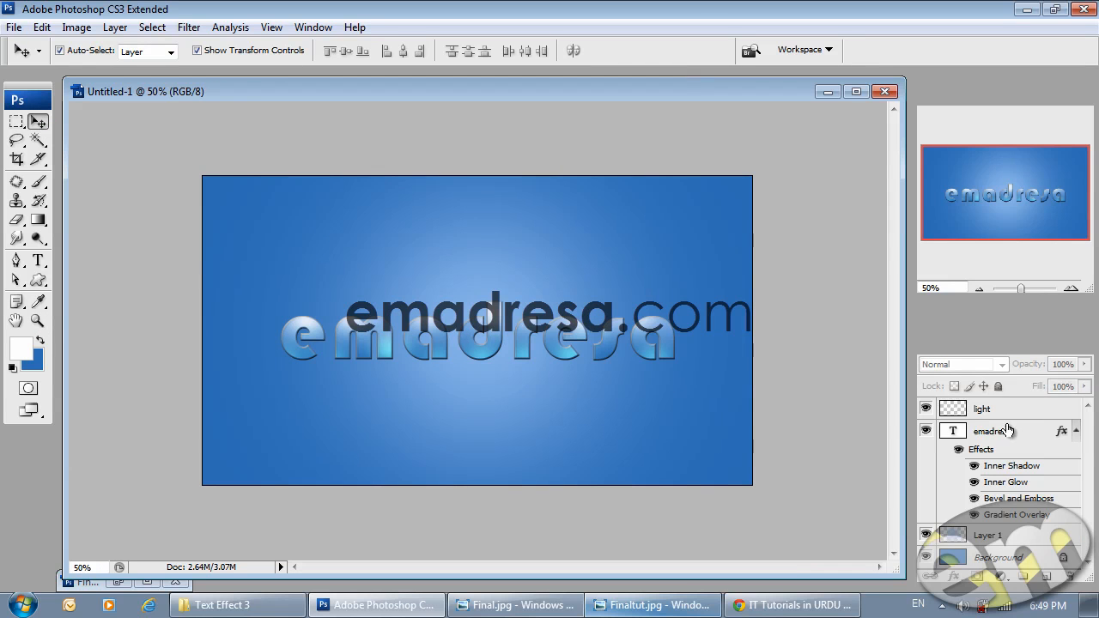
click(1026, 316)
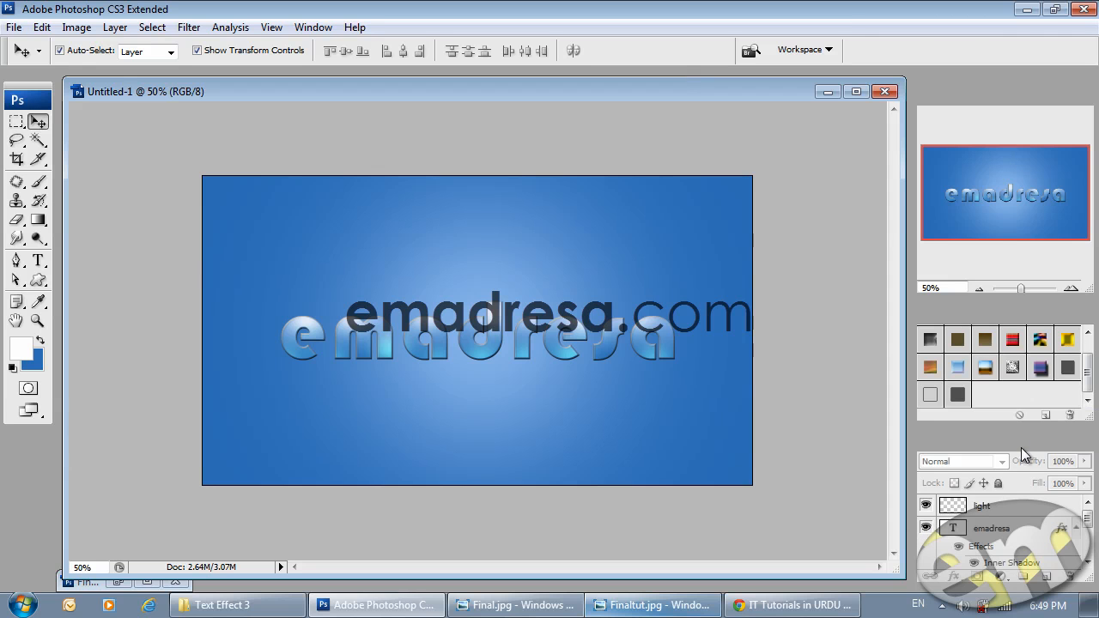
click(1033, 526)
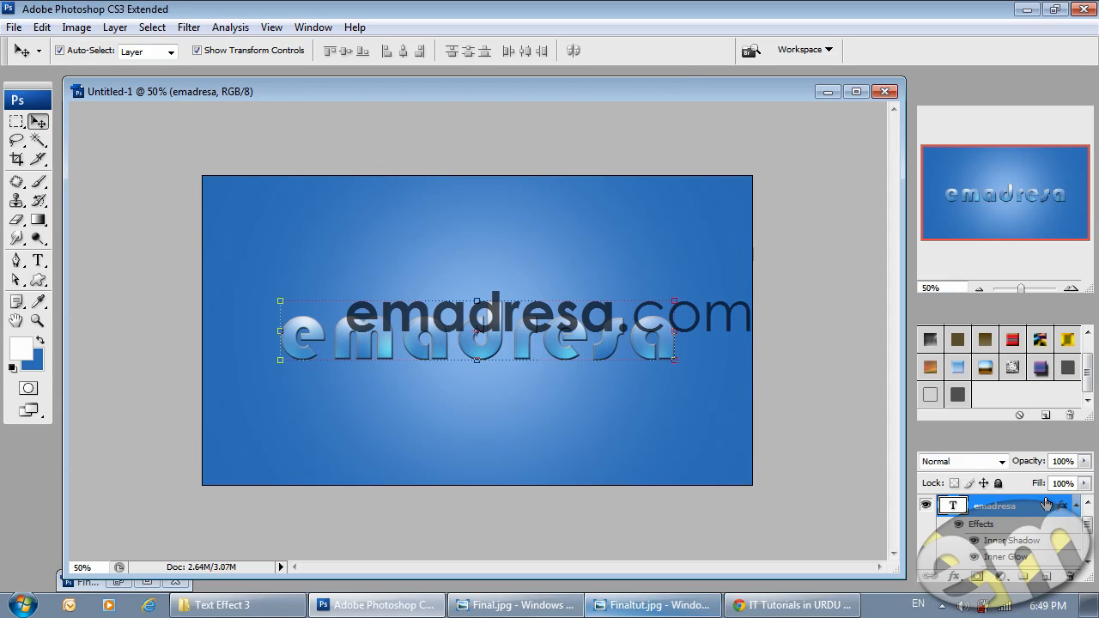
Save the emadresa layer style as new style 'emadresa text effect', including blending options
double_click(1037, 512)
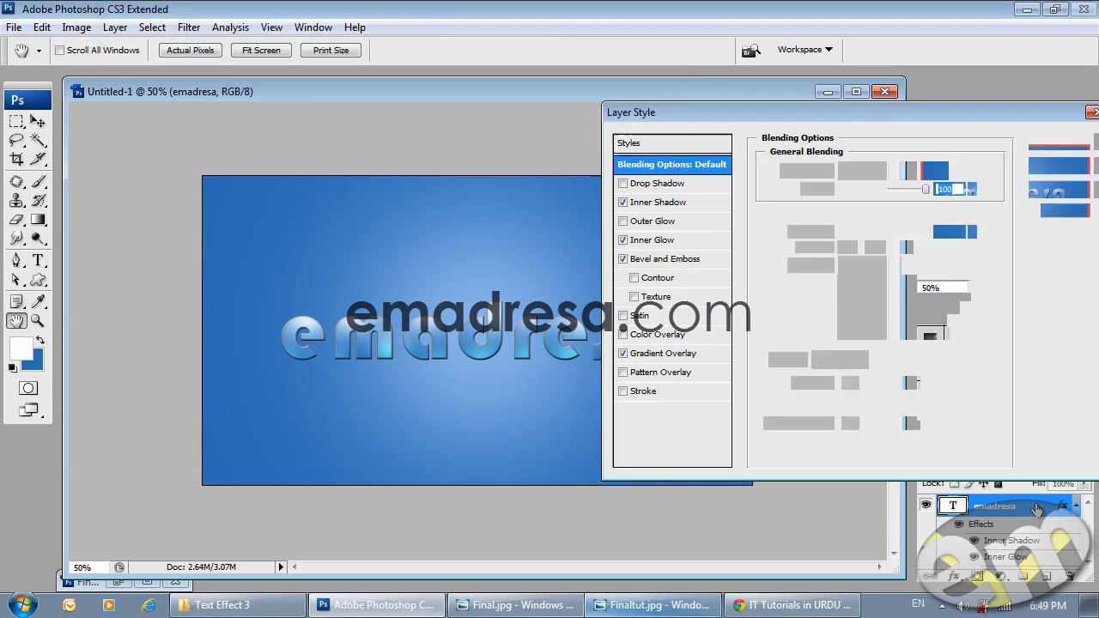
drag(891, 114, 737, 119)
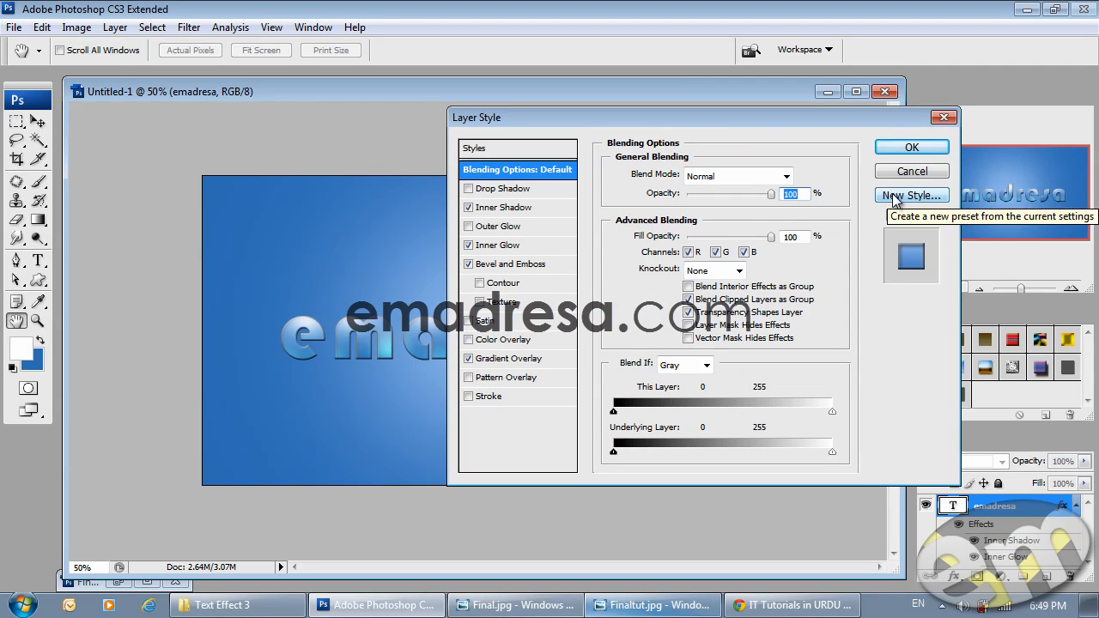
click(894, 198)
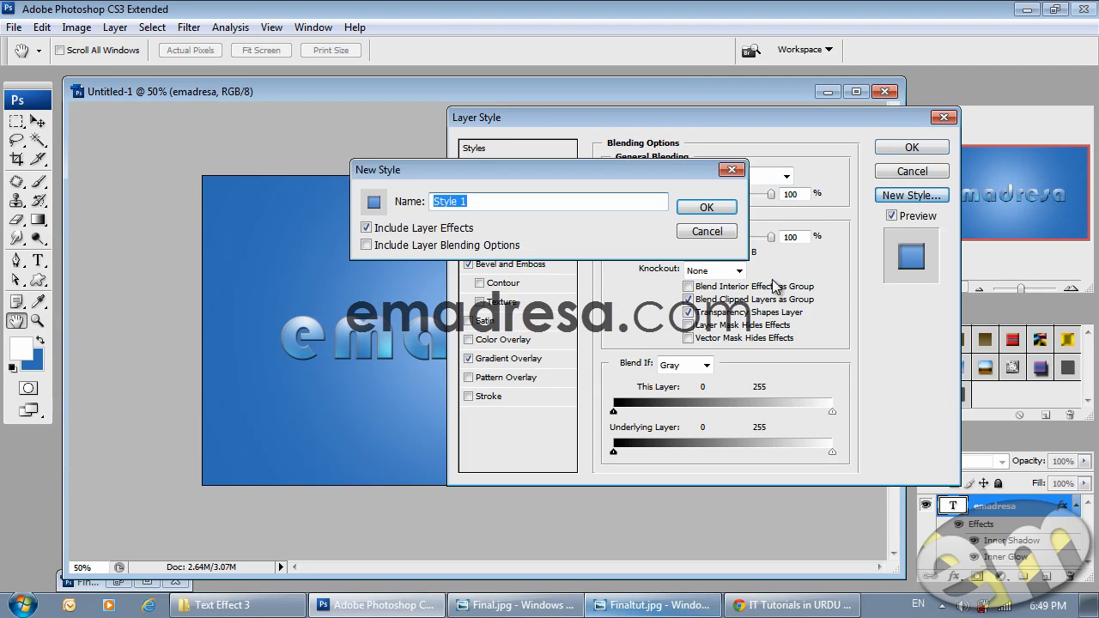
text(ema)
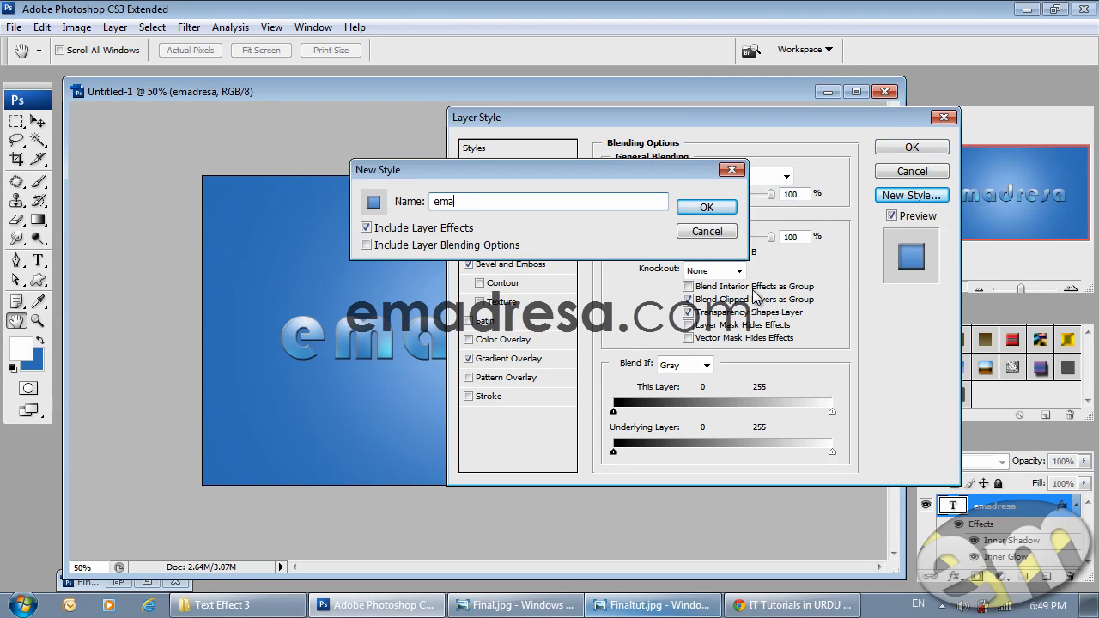
text(dresa text effect)
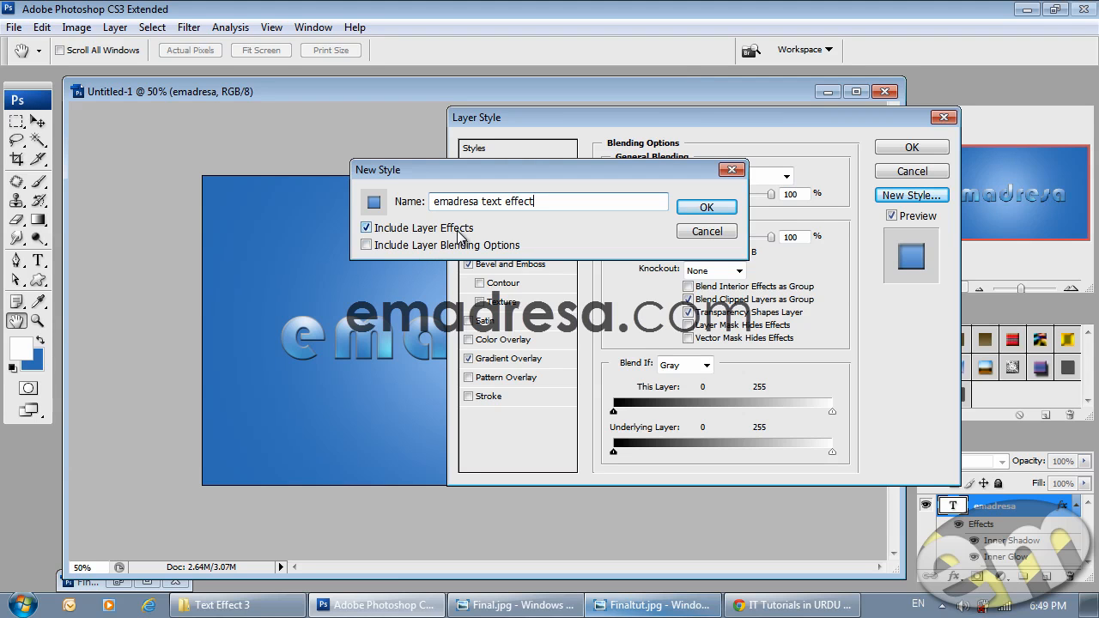
click(367, 245)
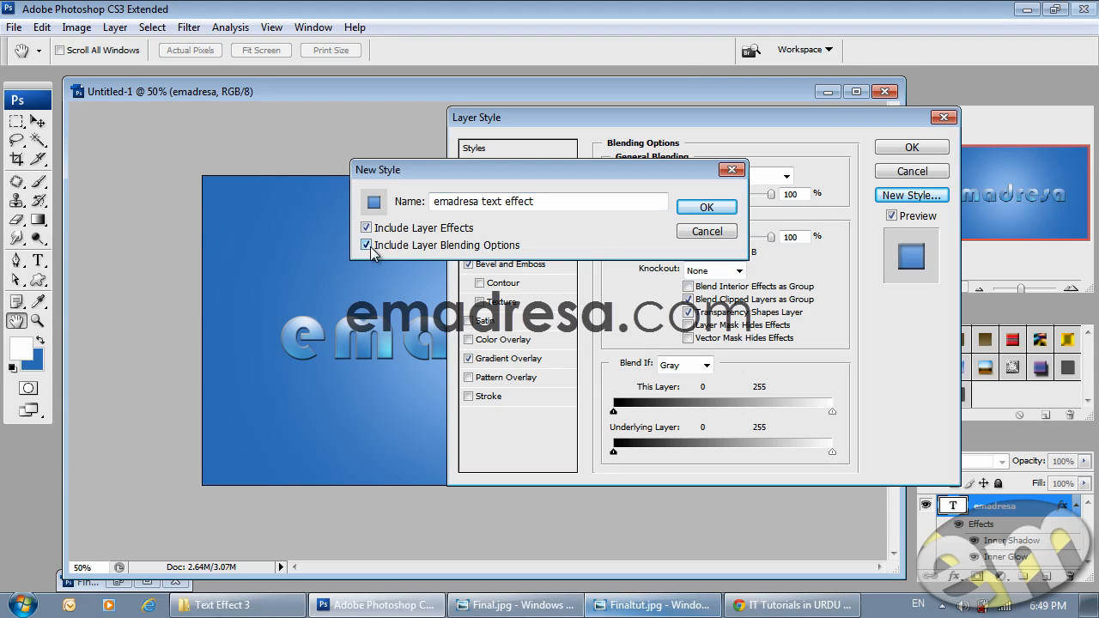
click(706, 207)
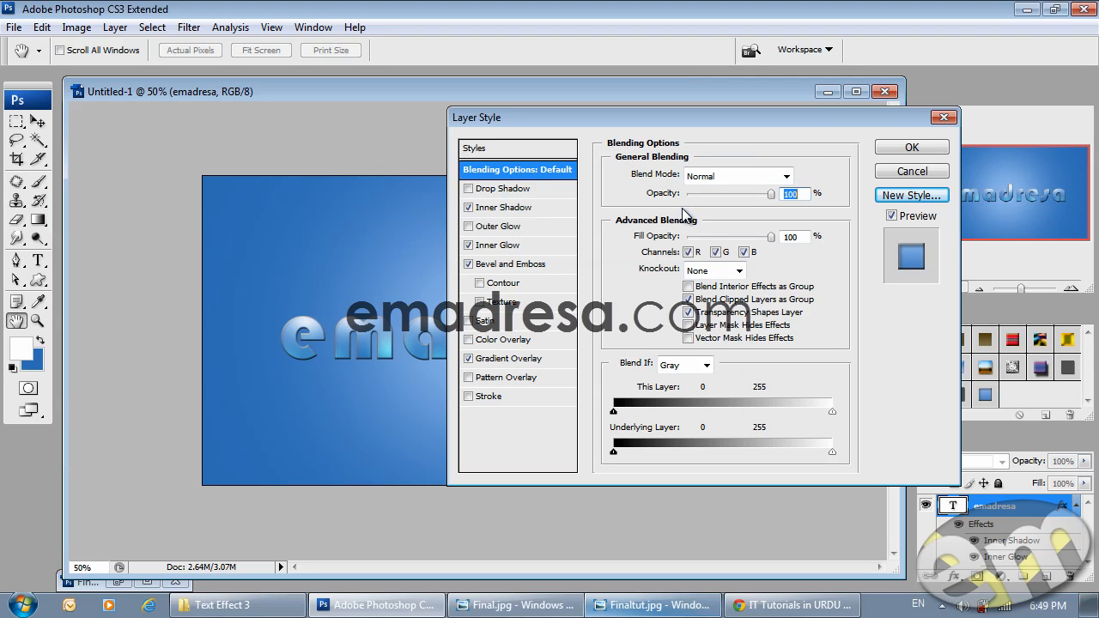
click(904, 151)
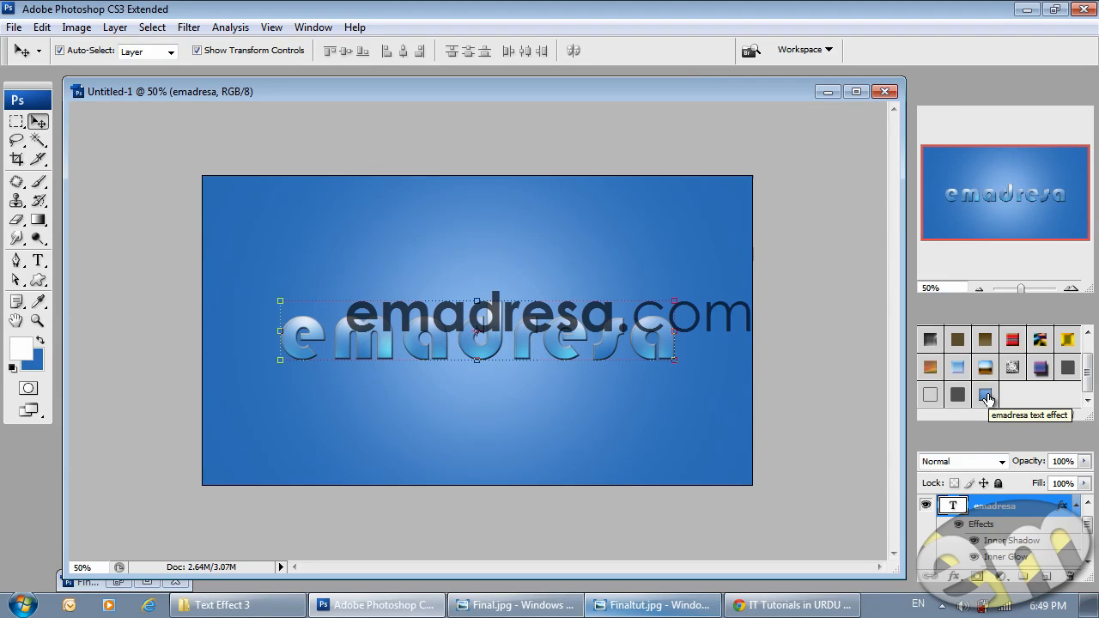
click(875, 414)
click(38, 260)
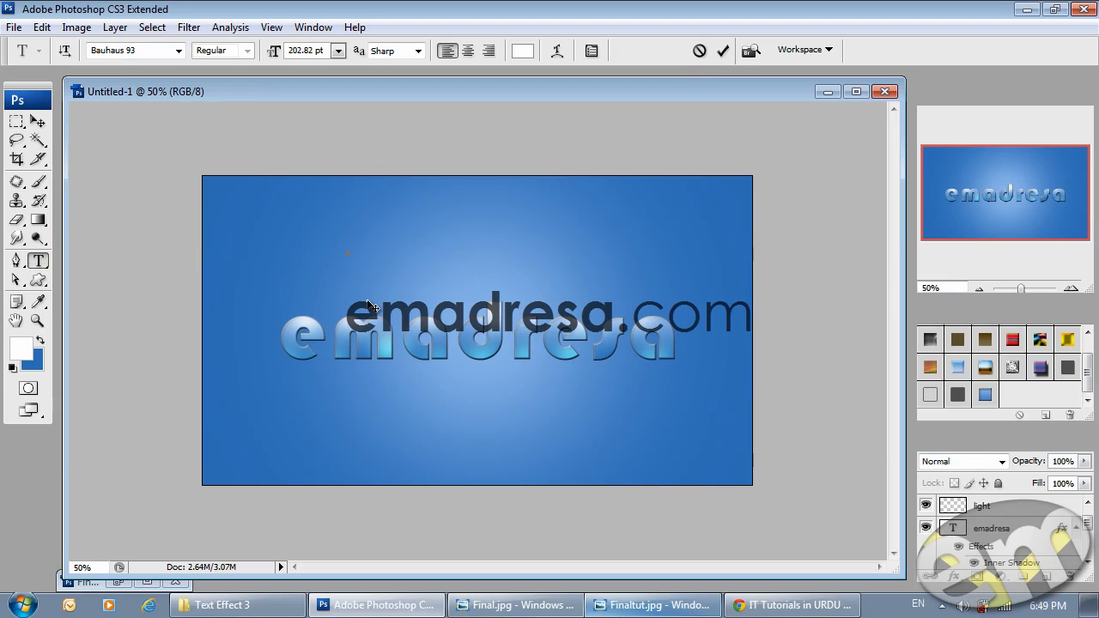
text(as)
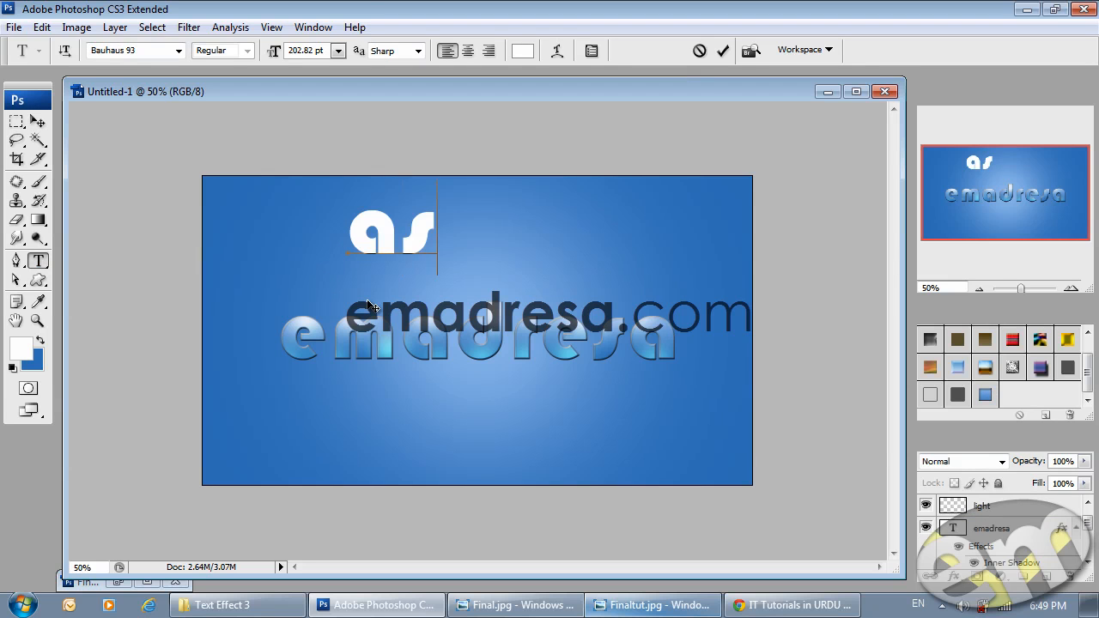
text(imjaved)
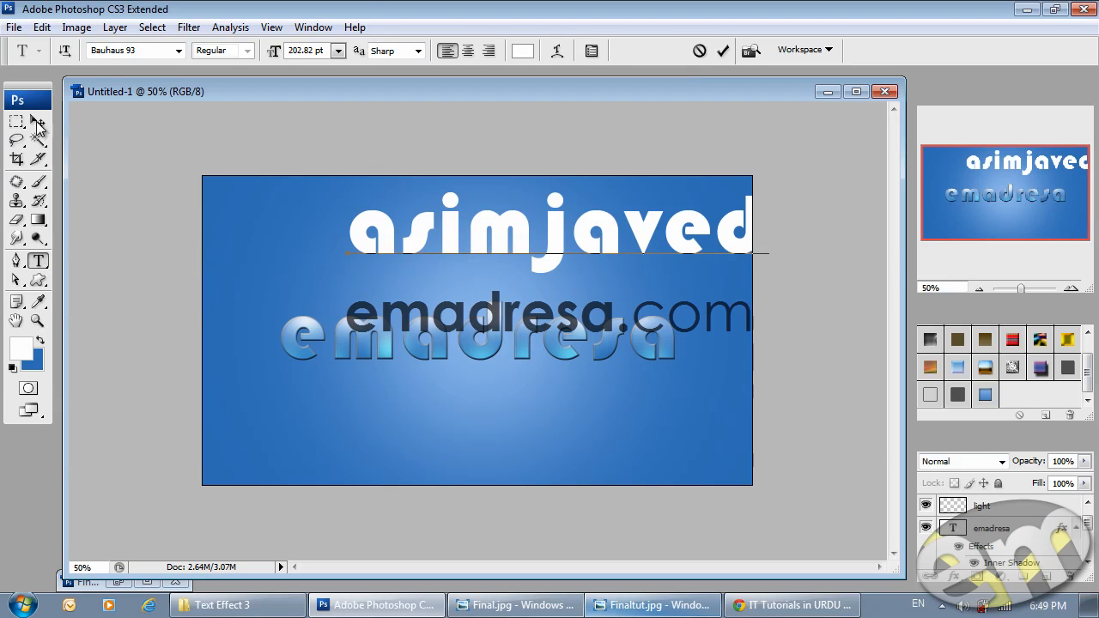
click(37, 122)
drag(415, 240, 378, 270)
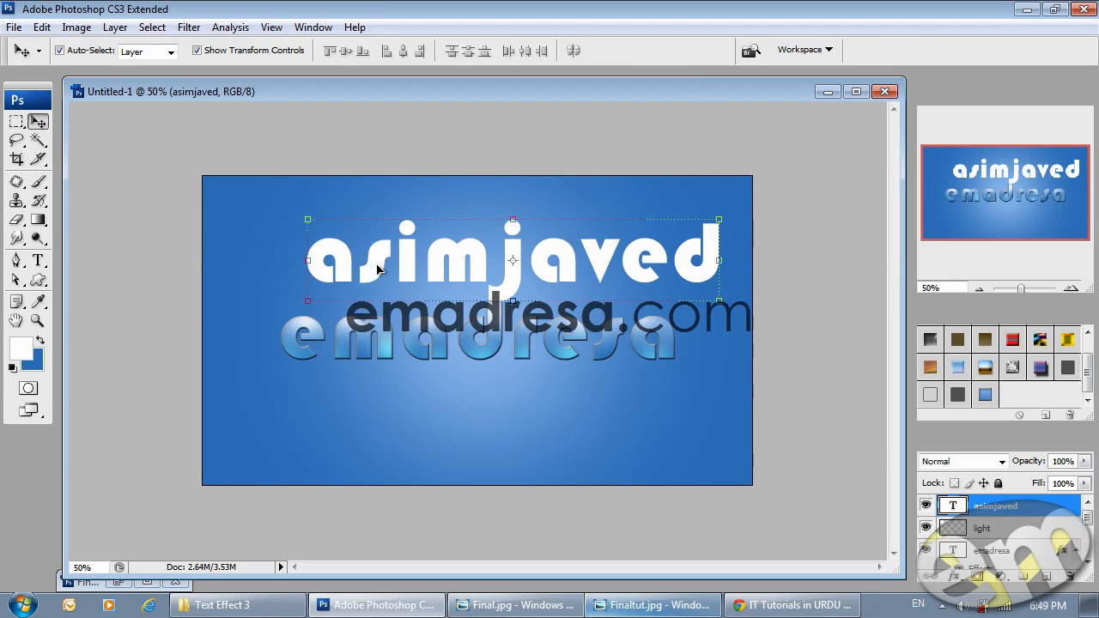
click(986, 395)
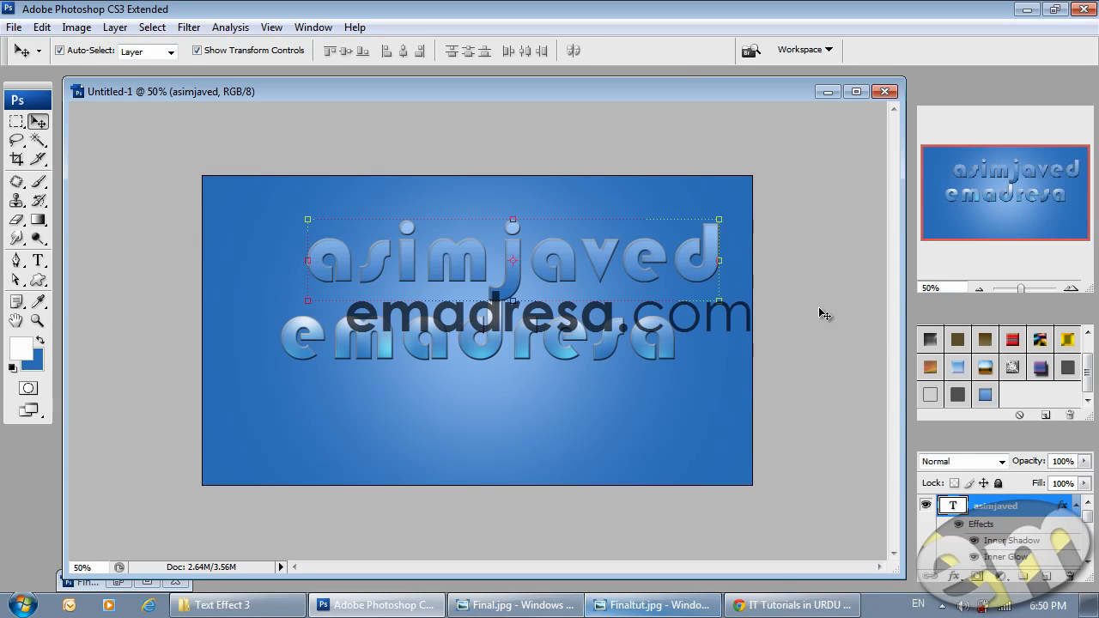
Load the asimjaved letter selection, add a new layer, and contract the selection by 3 px
ctrl+click(956, 508)
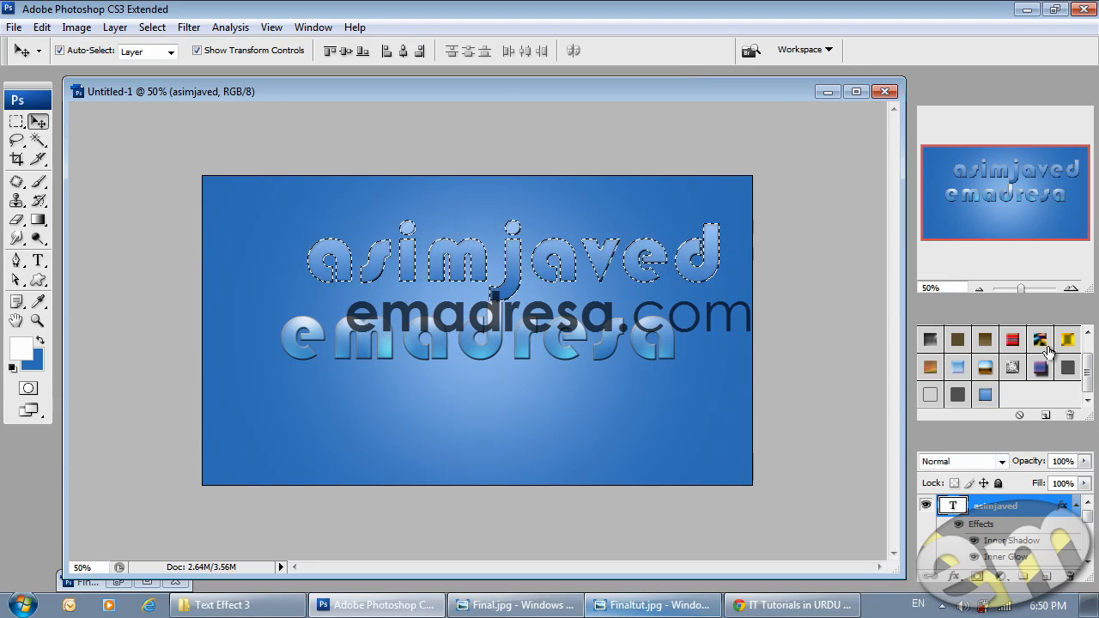
double_click(1031, 312)
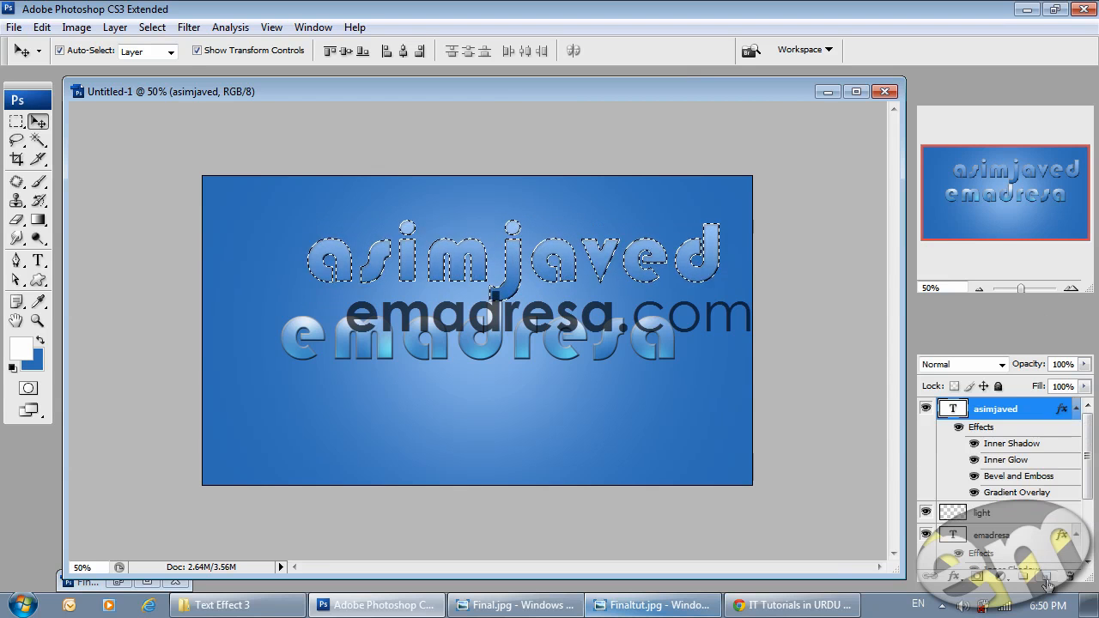
click(1045, 578)
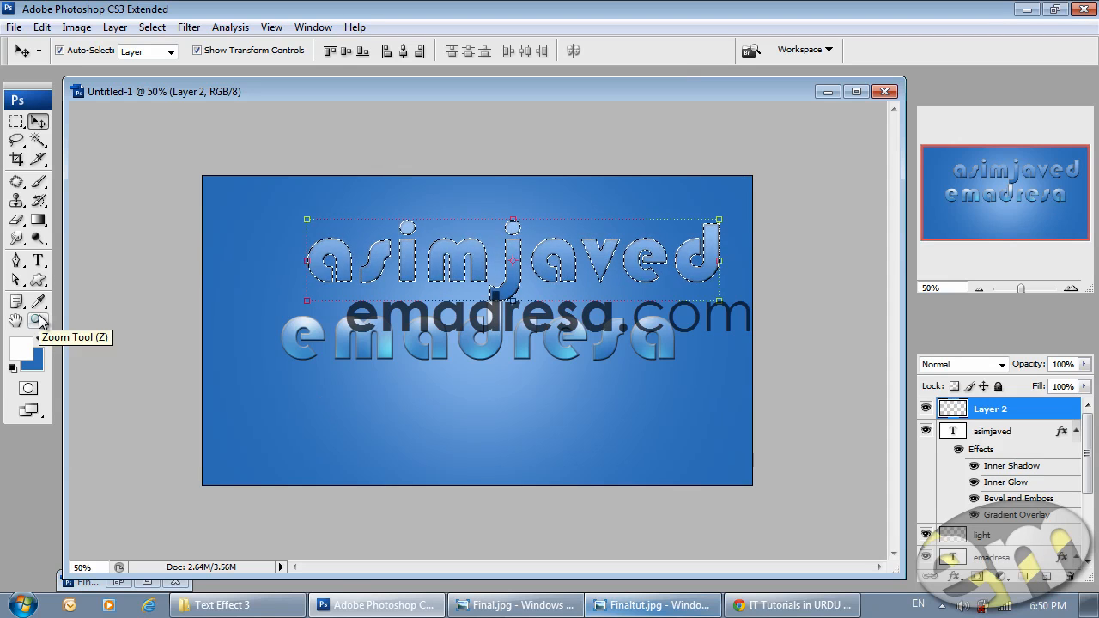
click(38, 181)
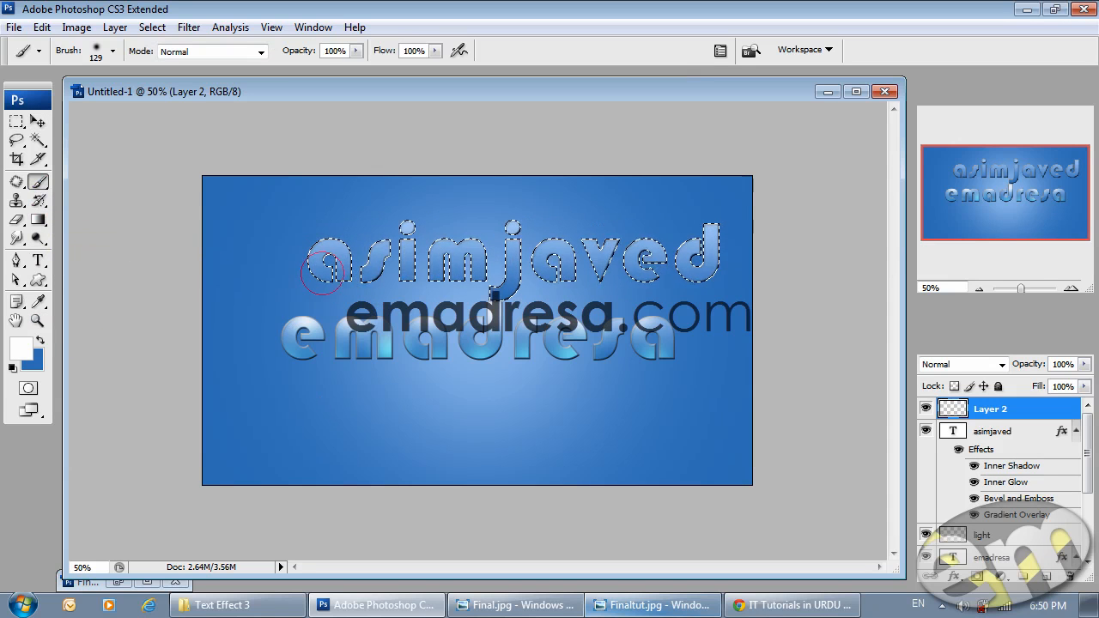
click(152, 27)
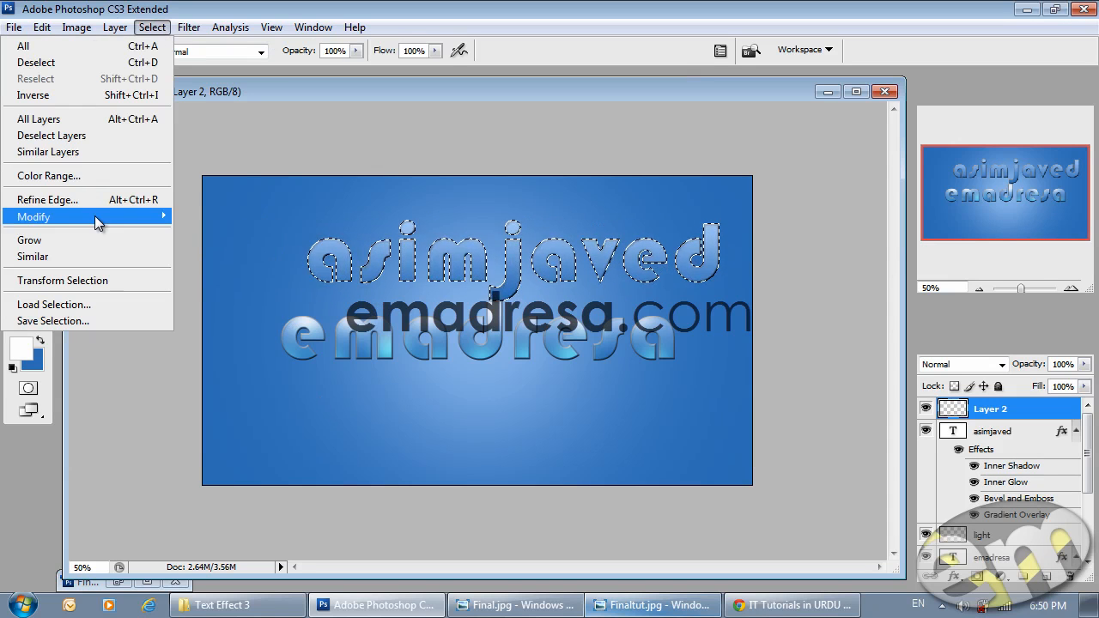
mouse_move(129, 217)
click(210, 264)
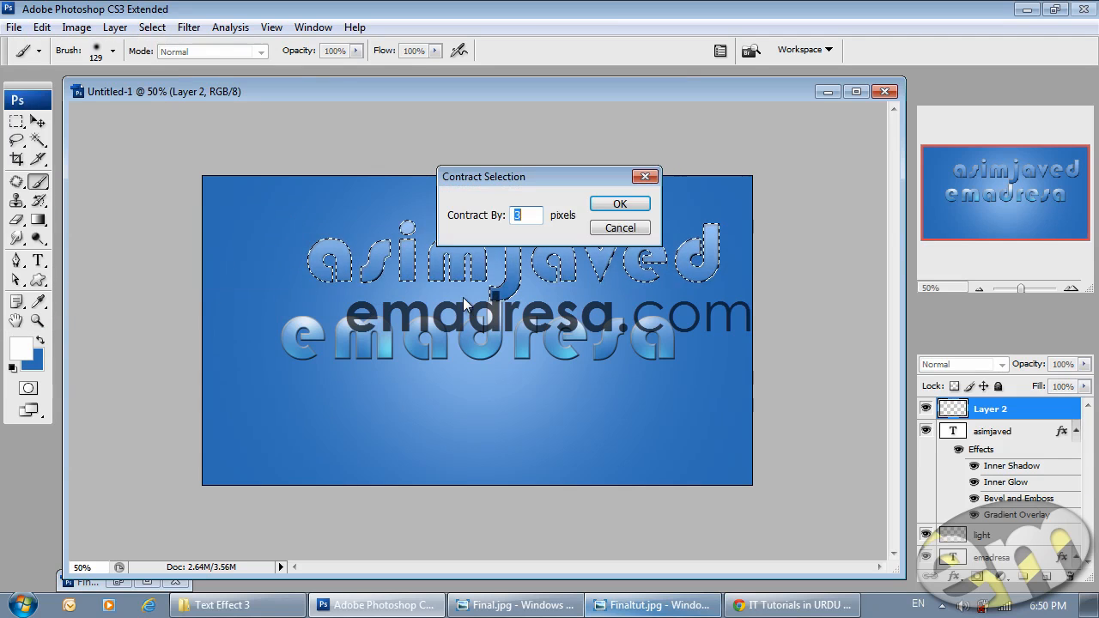
click(605, 208)
Paint white highlights across every asimjaved letter, from the first a to the d
mouse_move(319, 277)
mouse_down()
mouse_move(336, 233)
mouse_move(385, 265)
mouse_up()
click(376, 239)
click(415, 215)
click(408, 282)
click(437, 248)
click(478, 242)
click(457, 279)
click(508, 290)
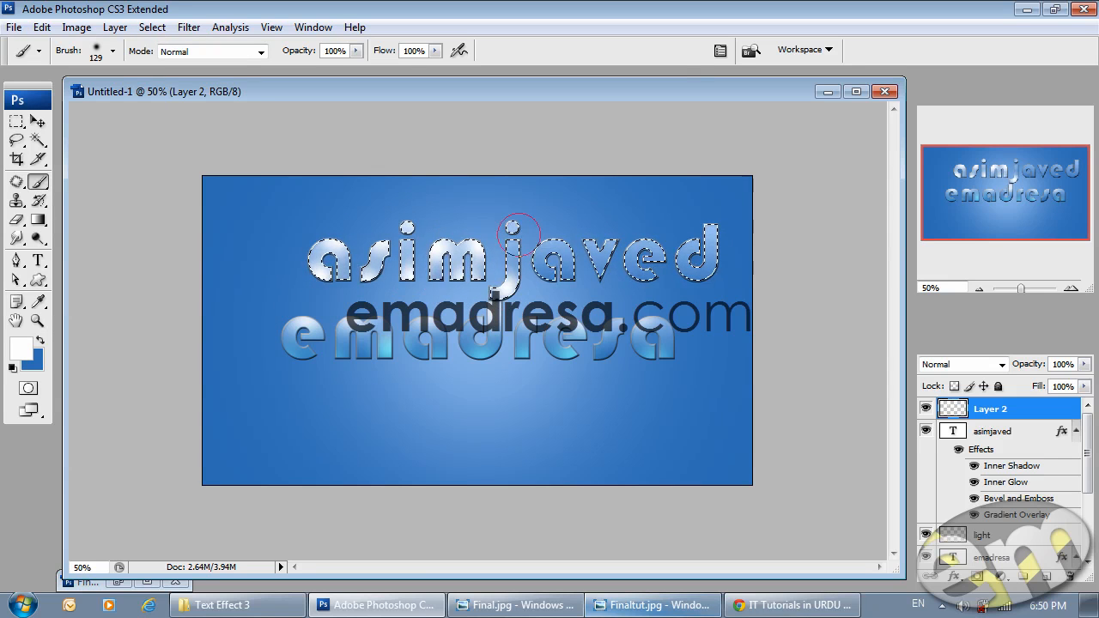
click(548, 249)
click(558, 279)
click(600, 238)
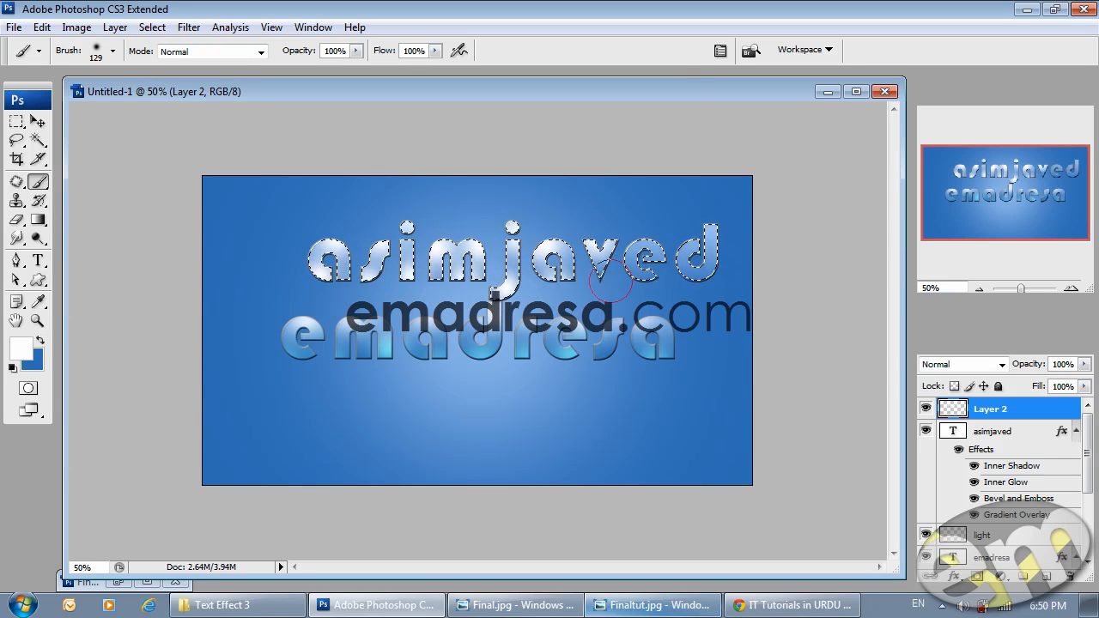
click(627, 274)
click(661, 239)
click(712, 218)
click(714, 275)
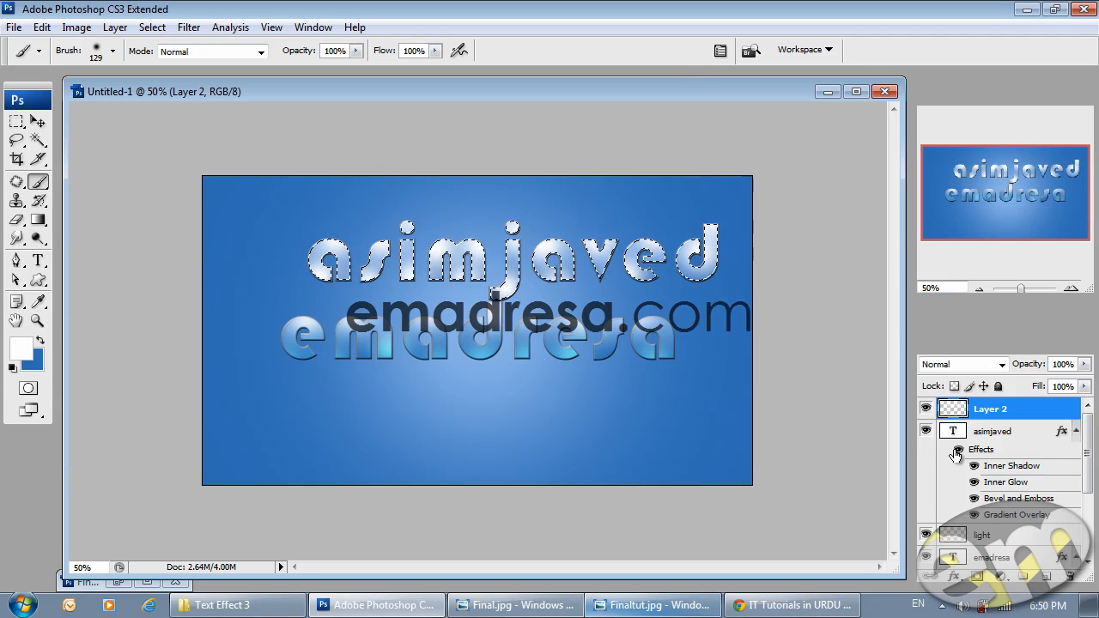
Set the highlight layer to Overlay blend mode at 80% opacity
click(1000, 364)
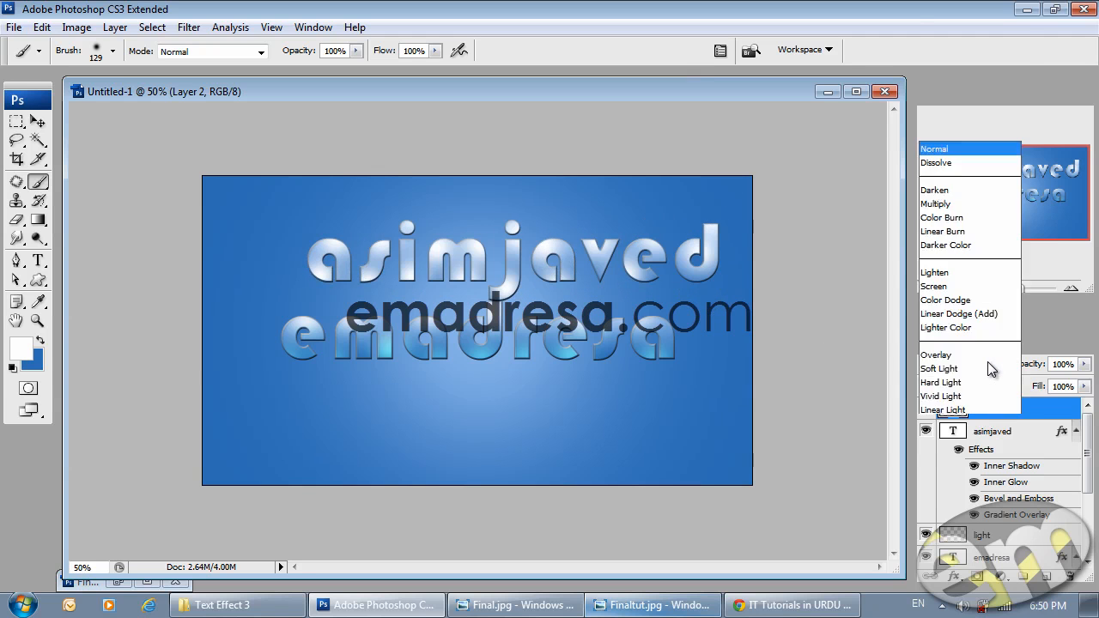
click(964, 213)
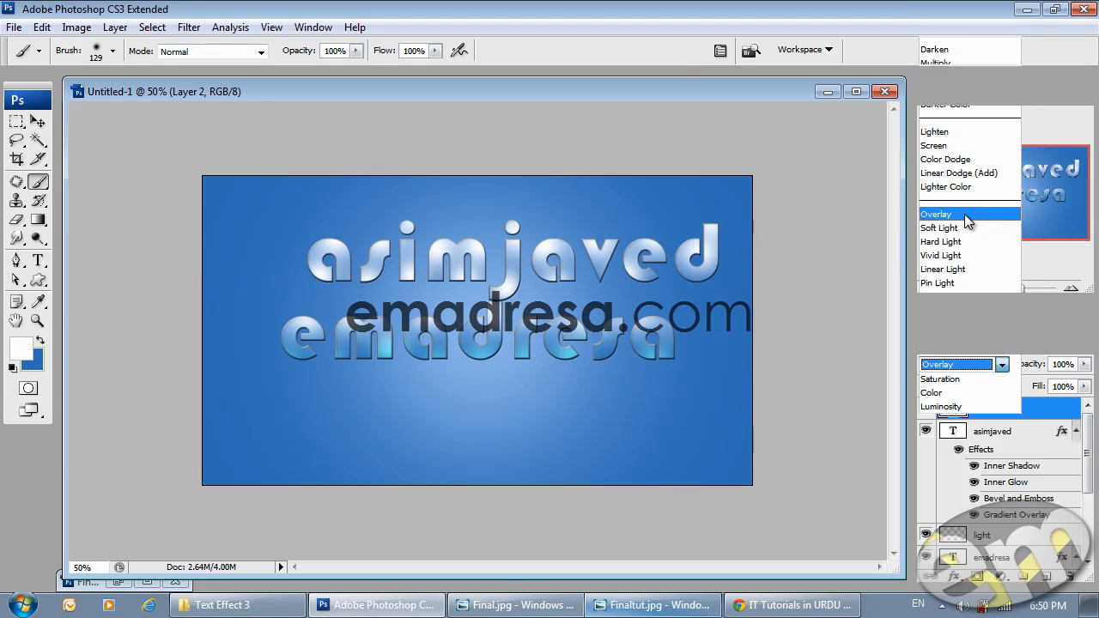
mouse_move(1022, 366)
mouse_down()
mouse_move(1031, 371)
mouse_move(1018, 370)
mouse_up()
click(37, 320)
View the artwork at 100%, deselect the layer, and reopen the Styles panel
click(324, 51)
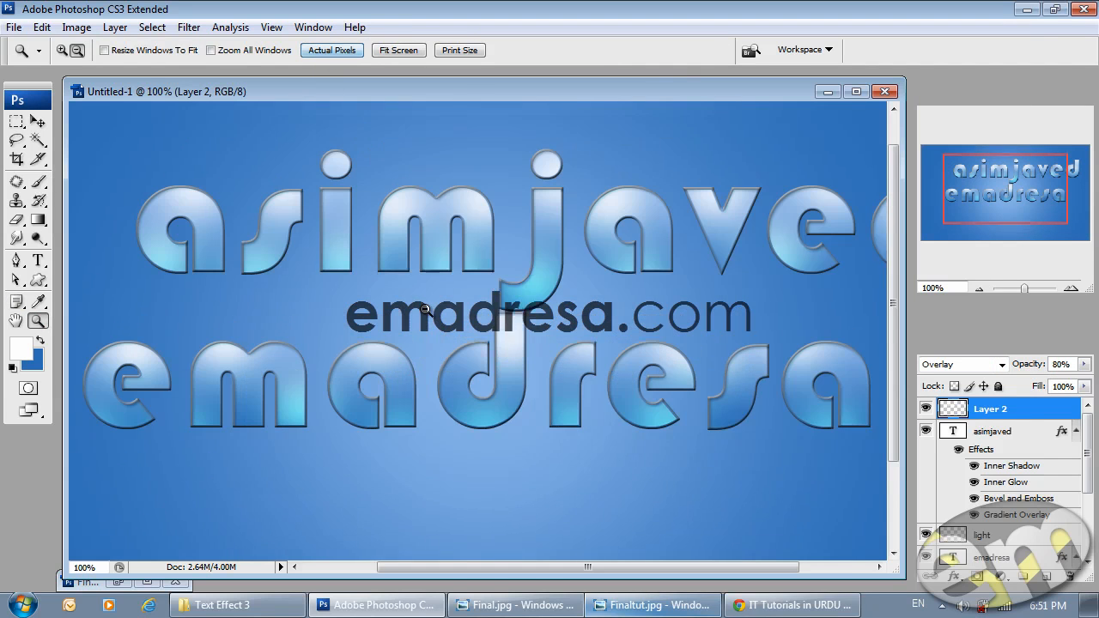
click(38, 123)
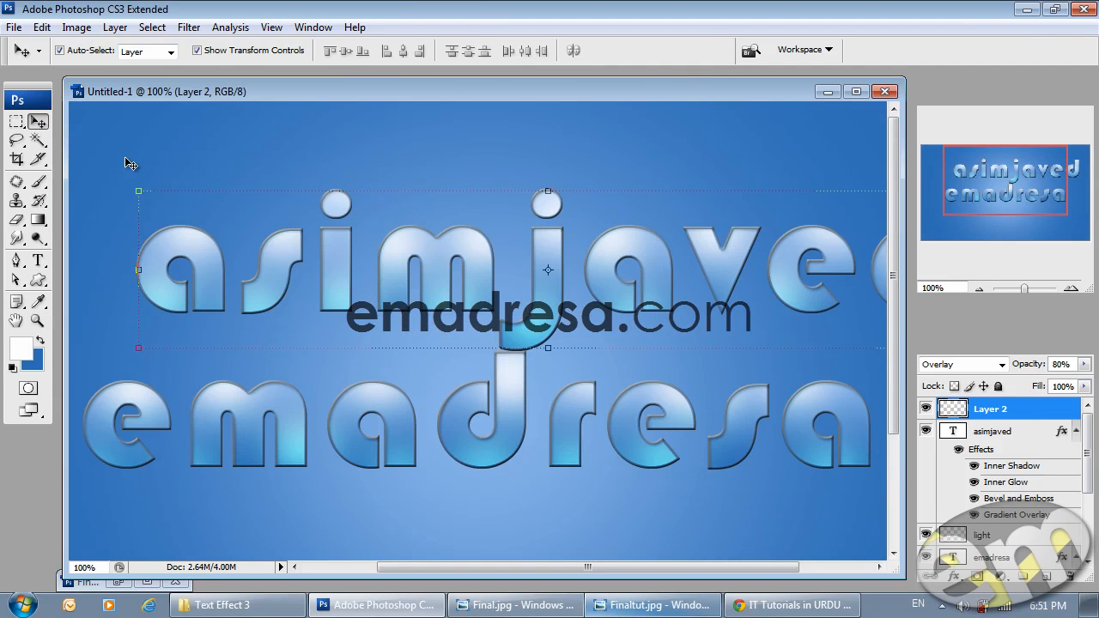
click(125, 158)
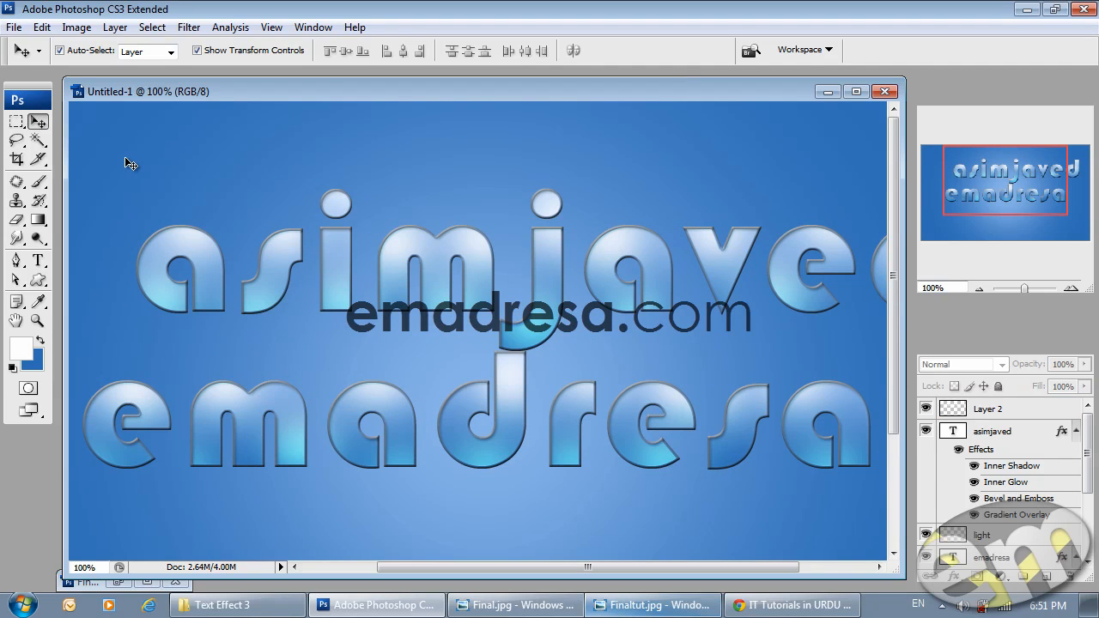
click(1021, 315)
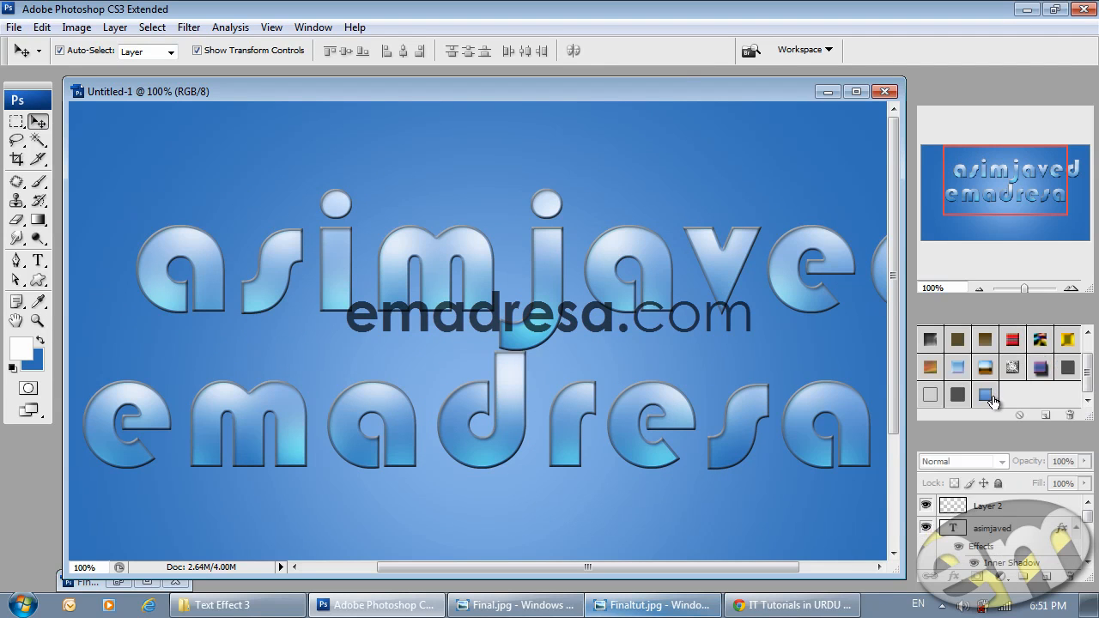